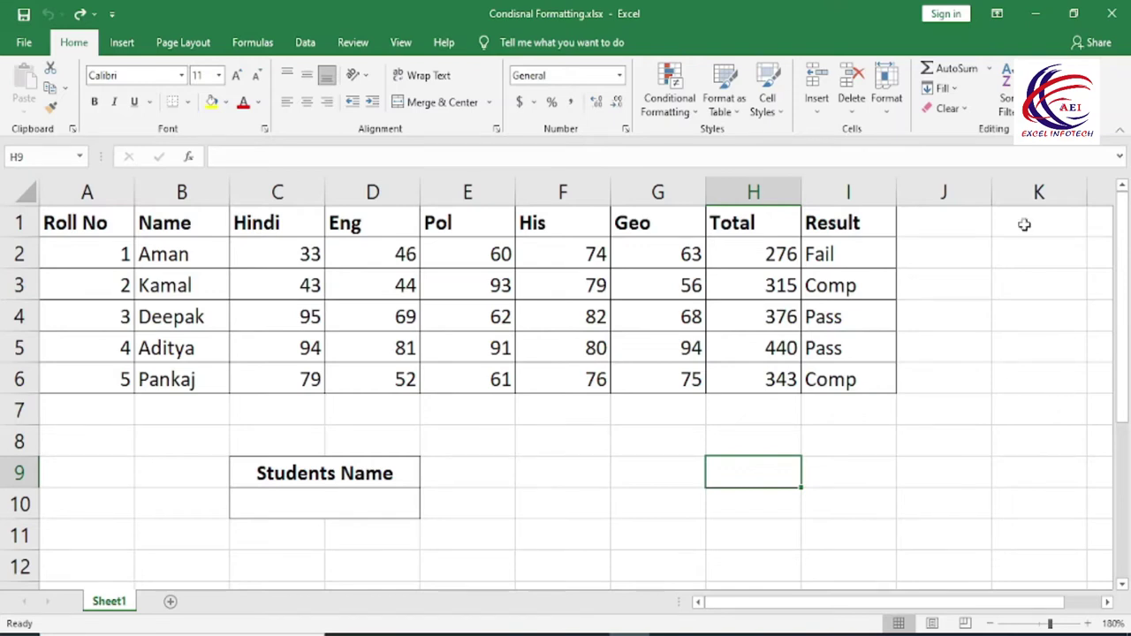
- Look through the Conditional Formatting rule types, then select the marks C2:G6 and reopen the menu
click(681, 126)
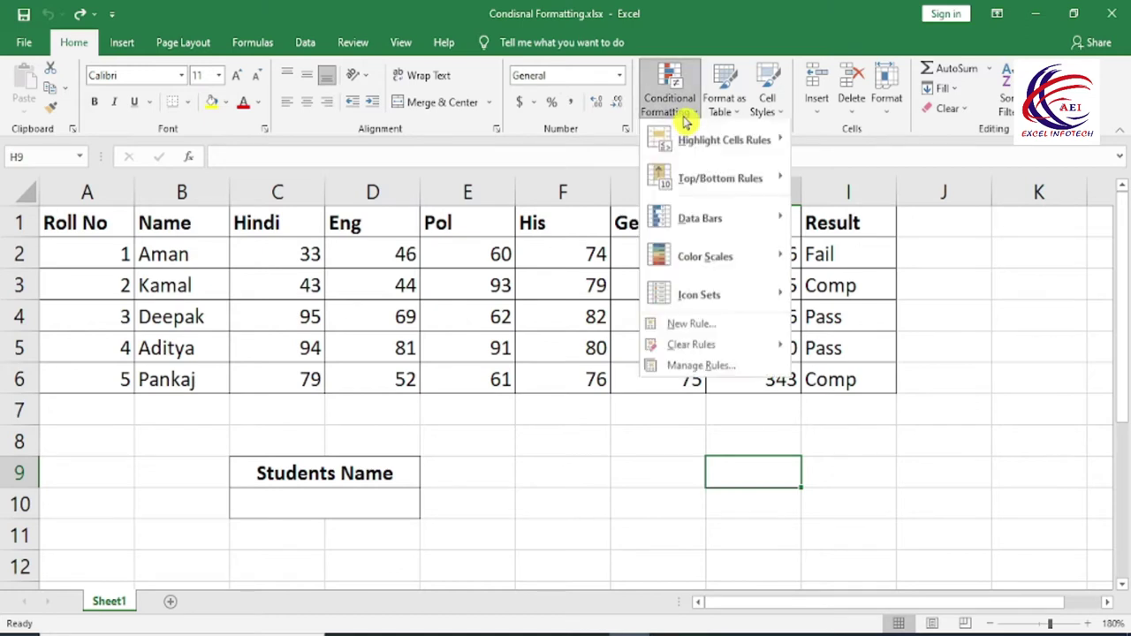
mouse_move(742, 212)
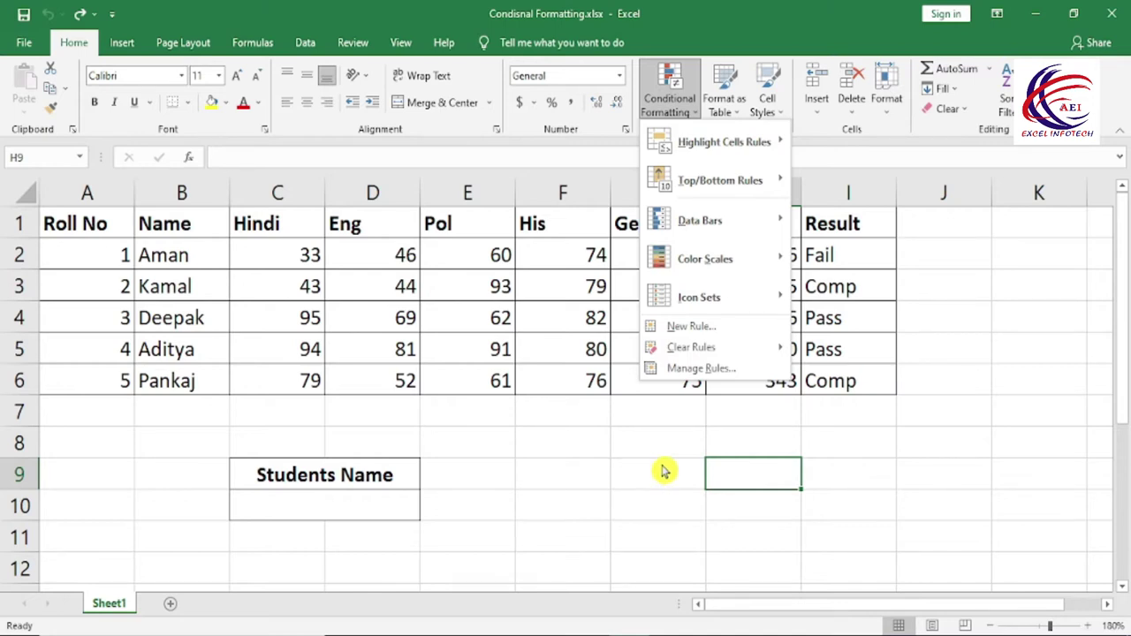
mouse_move(671, 144)
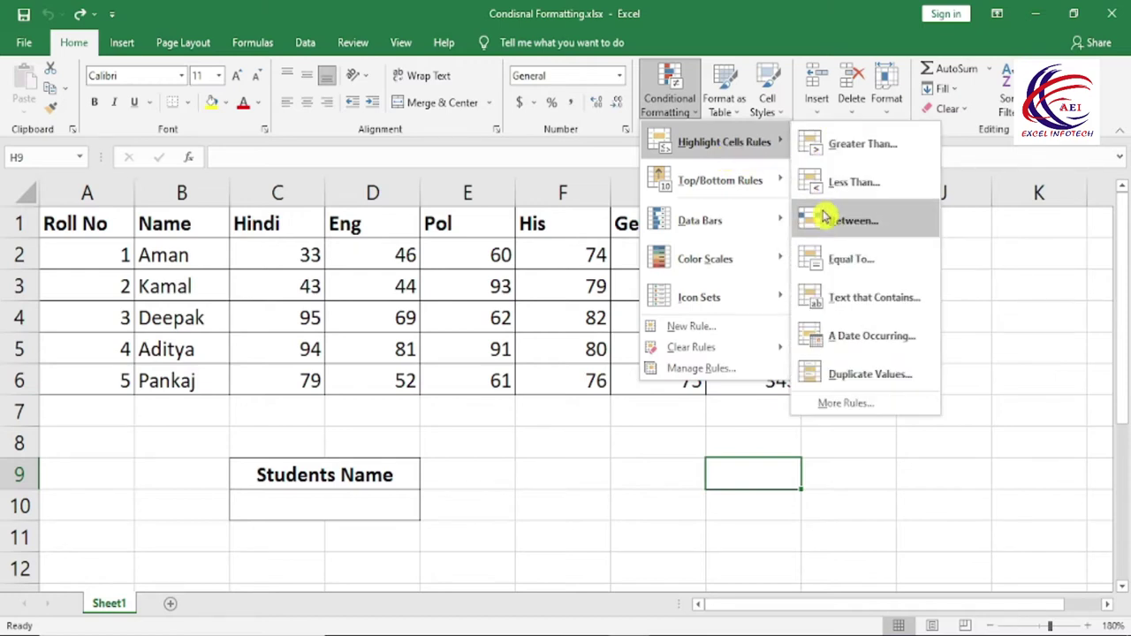
mouse_move(763, 182)
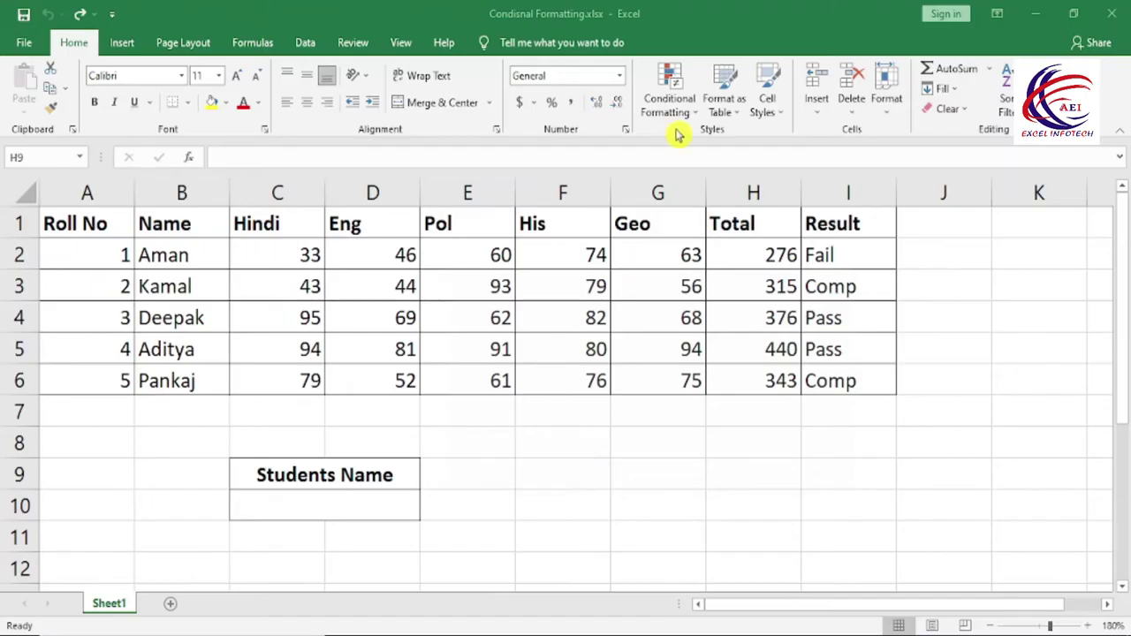
click(674, 114)
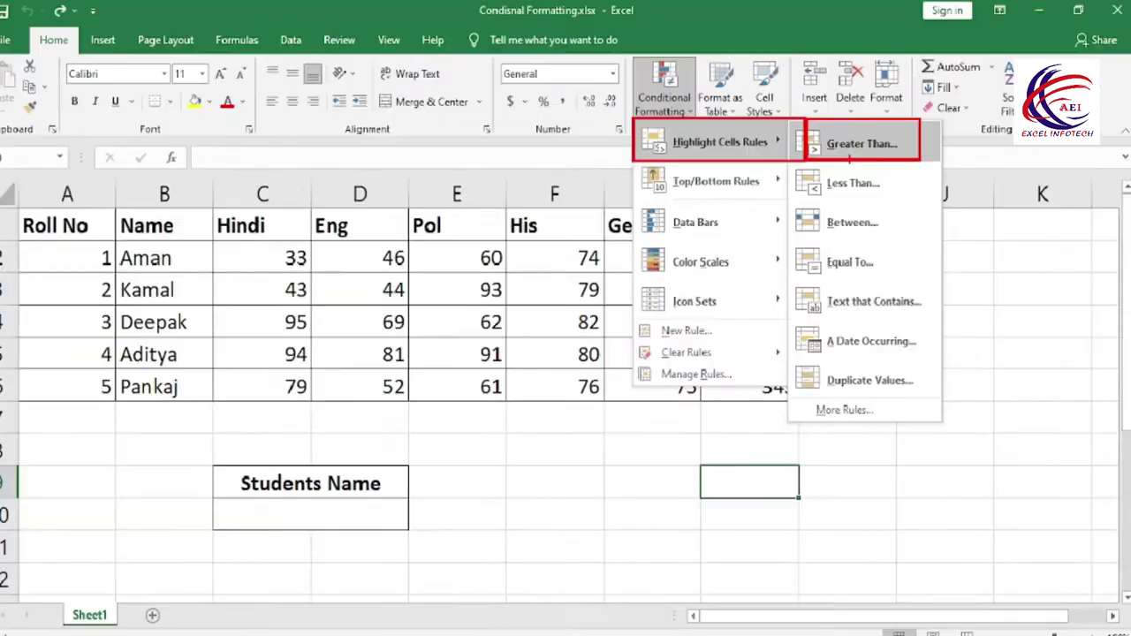
key(Escape)
mouse_move(285, 252)
mouse_down()
mouse_move(721, 380)
mouse_move(677, 281)
mouse_up()
click(686, 119)
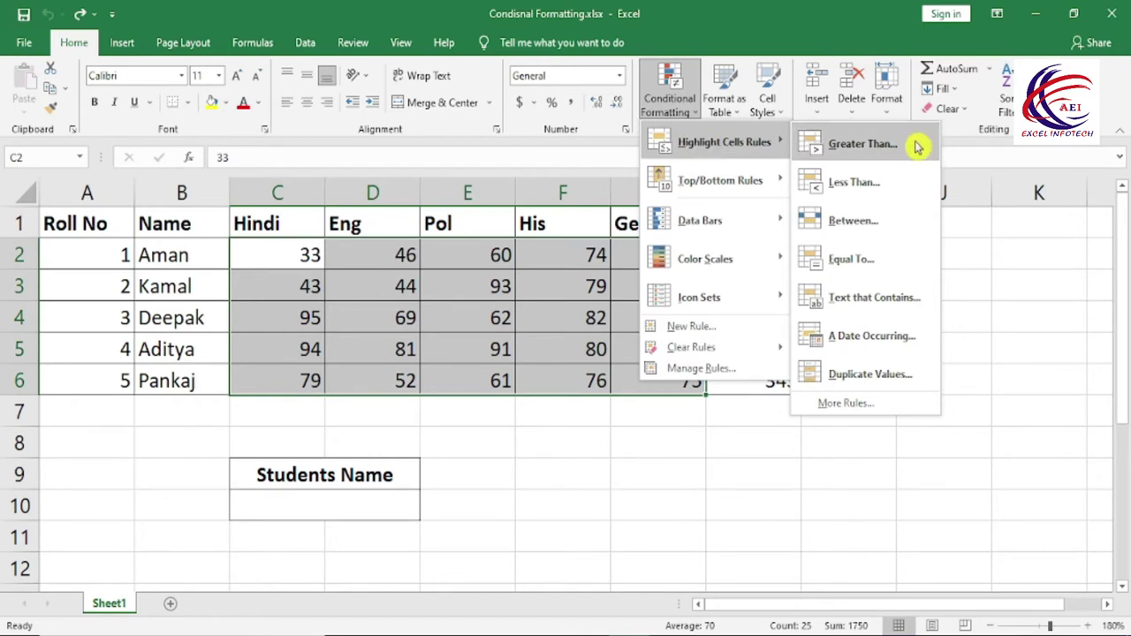
- Start a Greater Than rule on the marks and change its threshold from 64 to 80
click(917, 149)
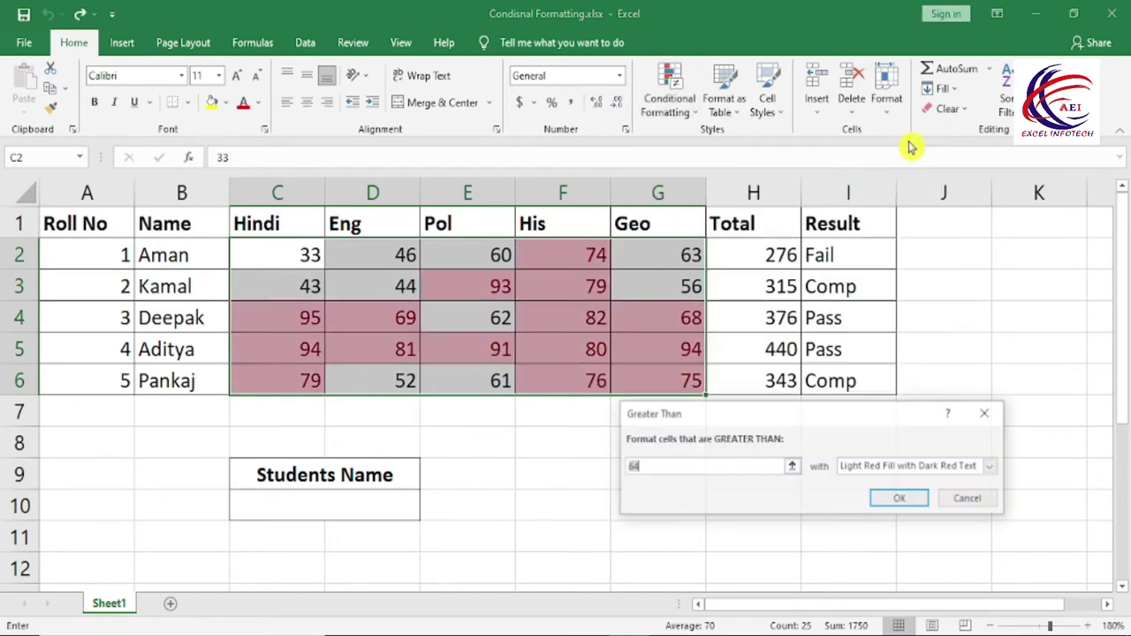
drag(719, 424, 730, 296)
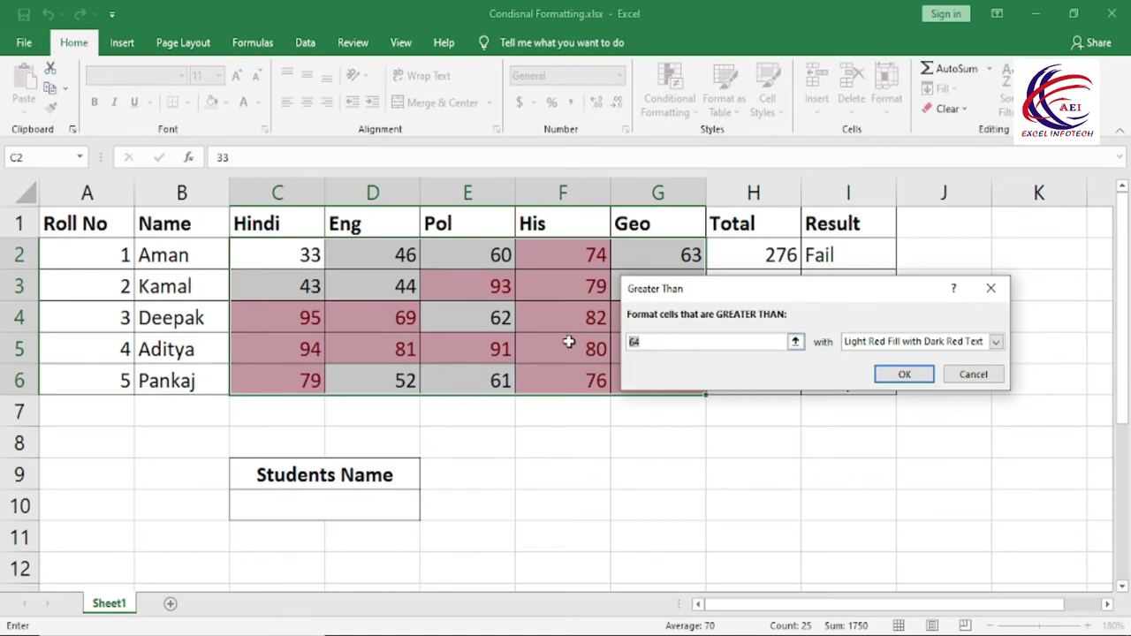
key(BackSpace)
text(80)
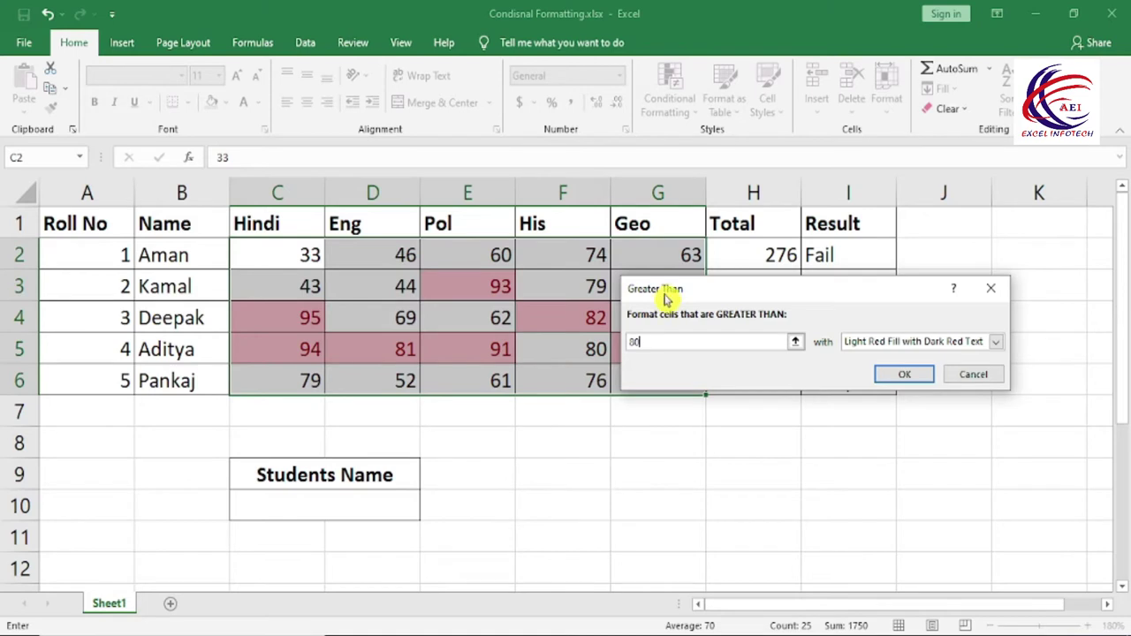
drag(669, 293, 594, 451)
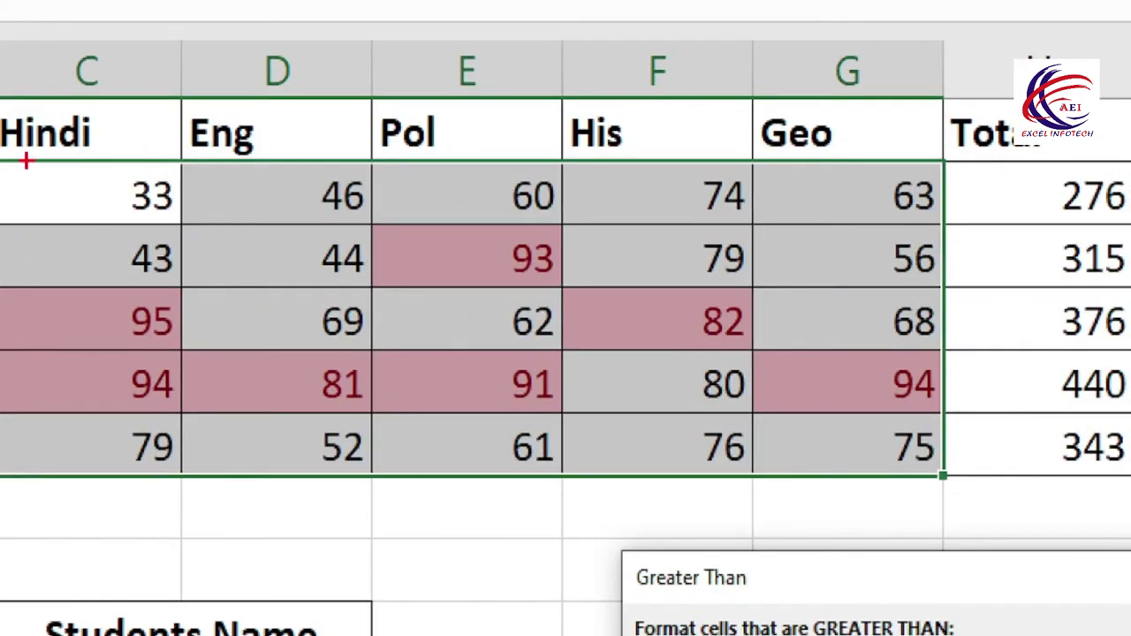
drag(35, 143, 868, 443)
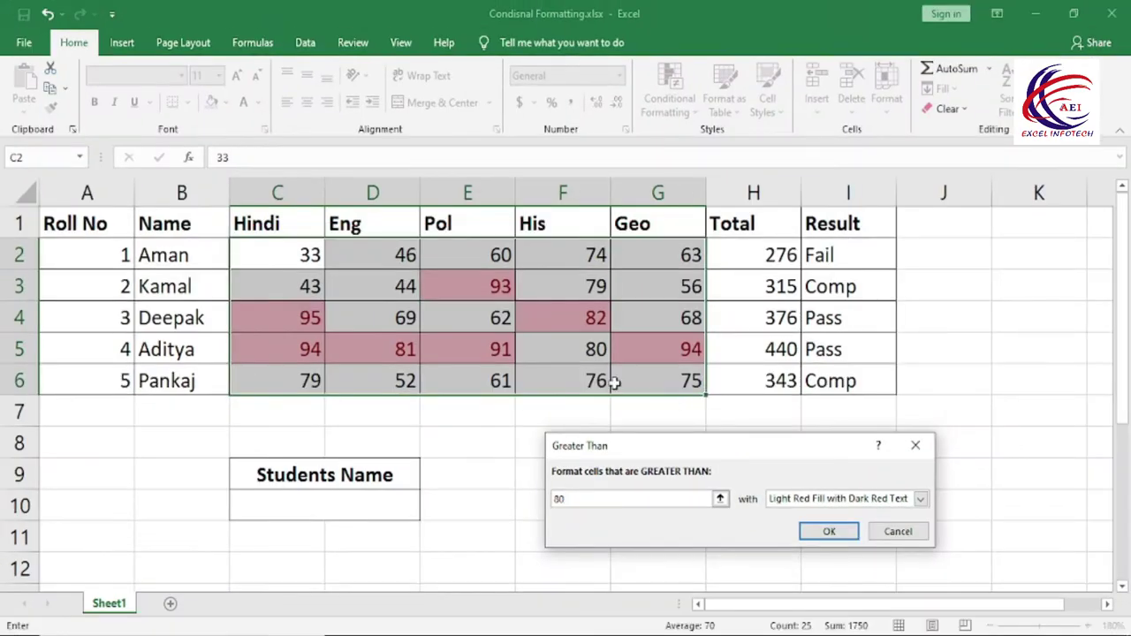
drag(667, 454, 693, 354)
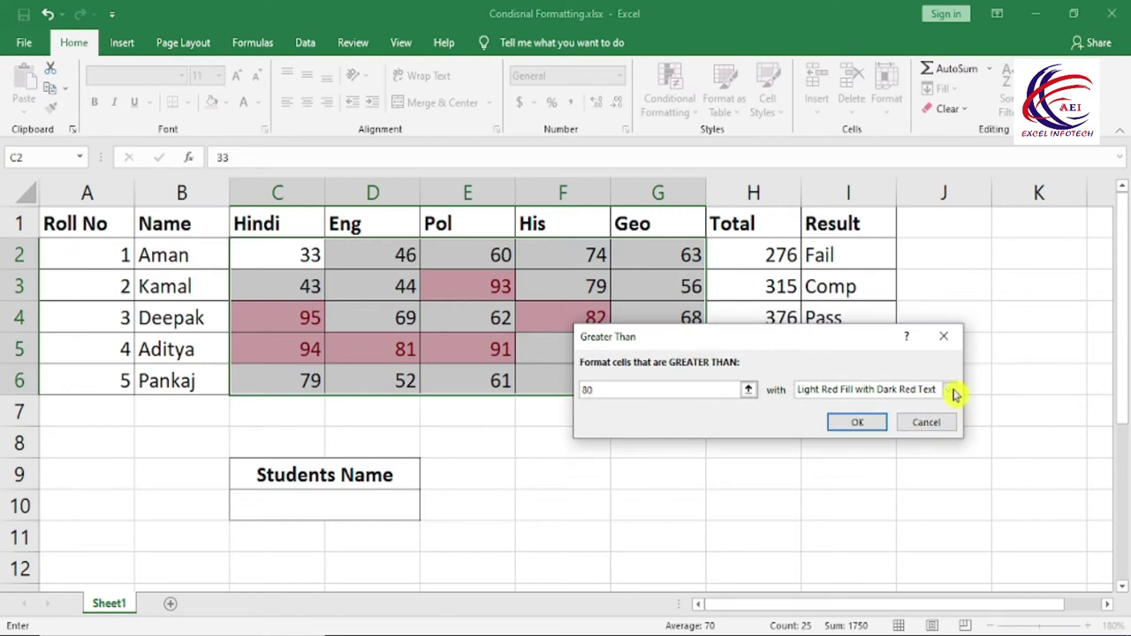
click(949, 392)
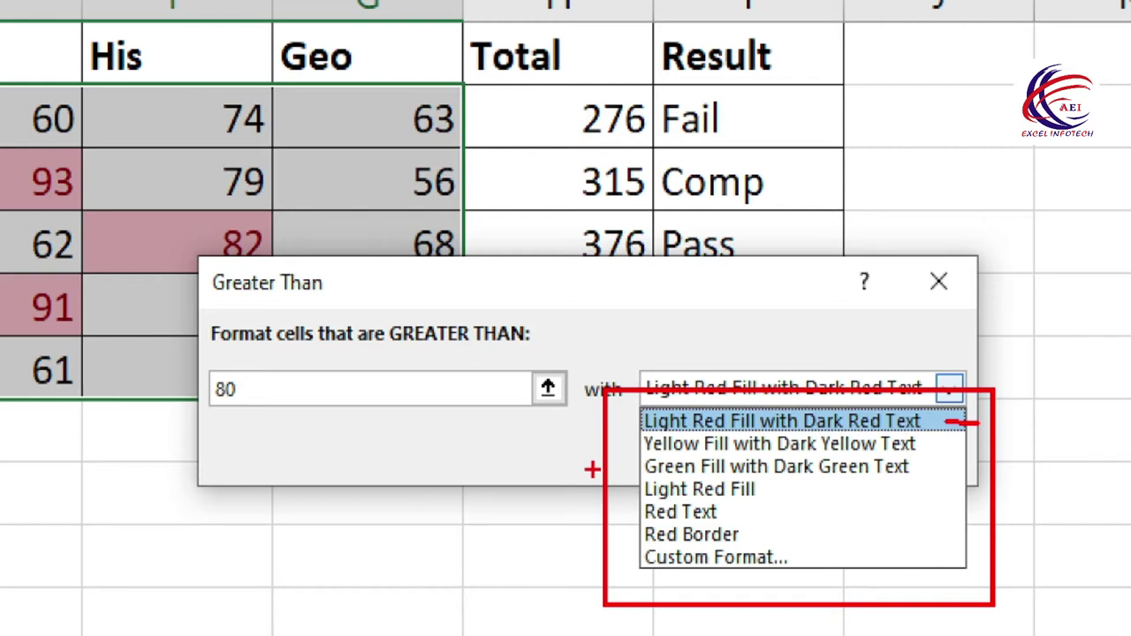
drag(778, 482, 845, 482)
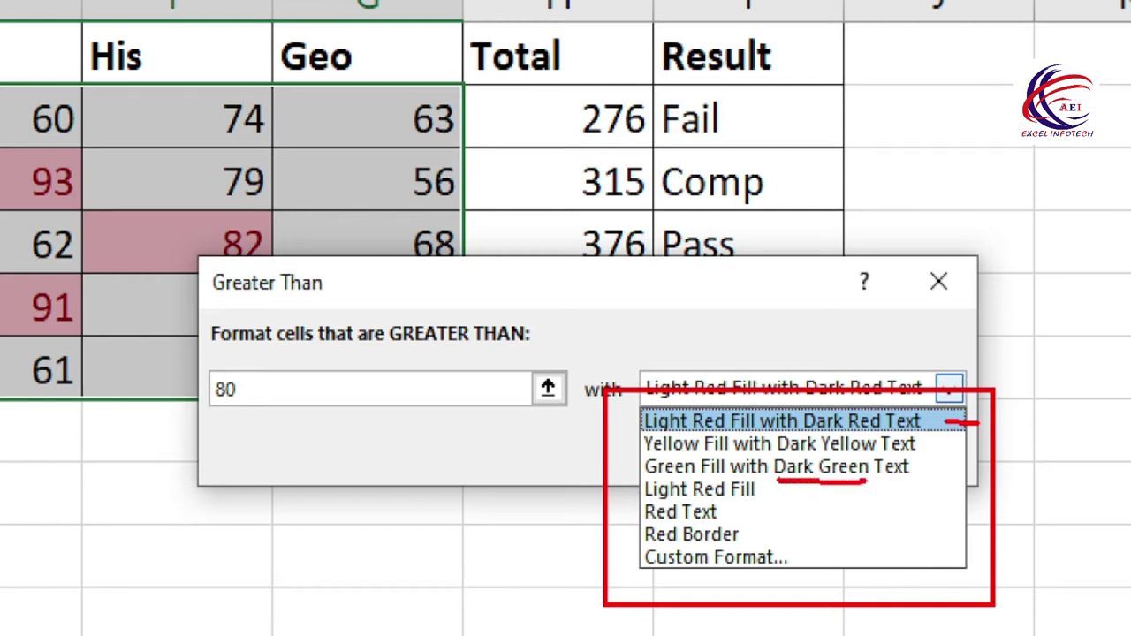
drag(774, 485, 804, 484)
drag(749, 540, 779, 531)
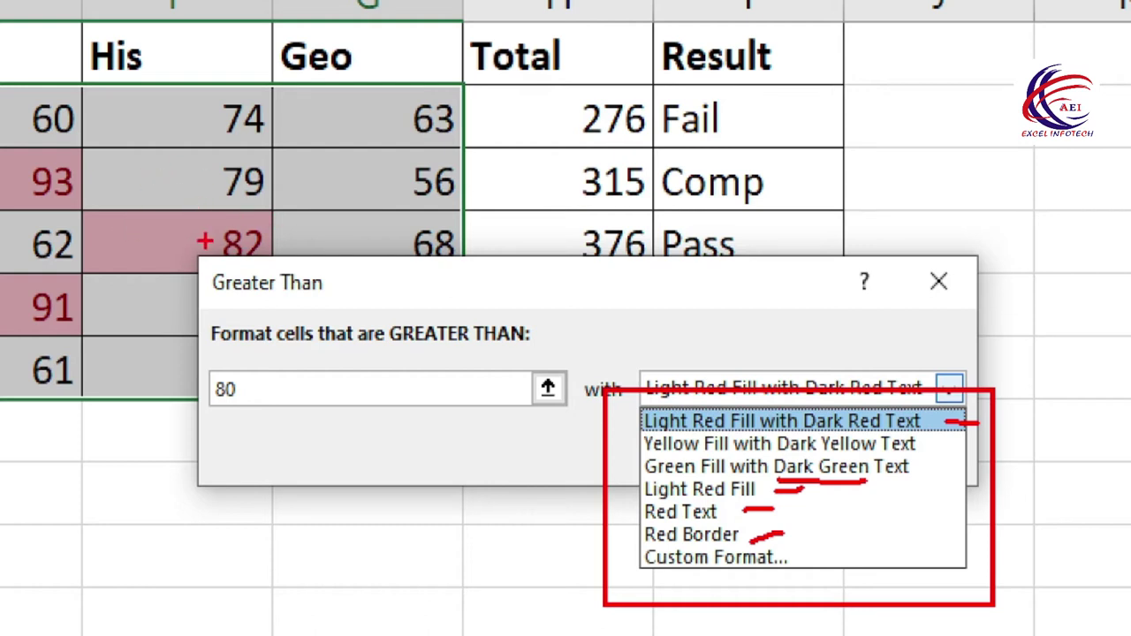
drag(798, 558, 835, 548)
drag(643, 559, 659, 558)
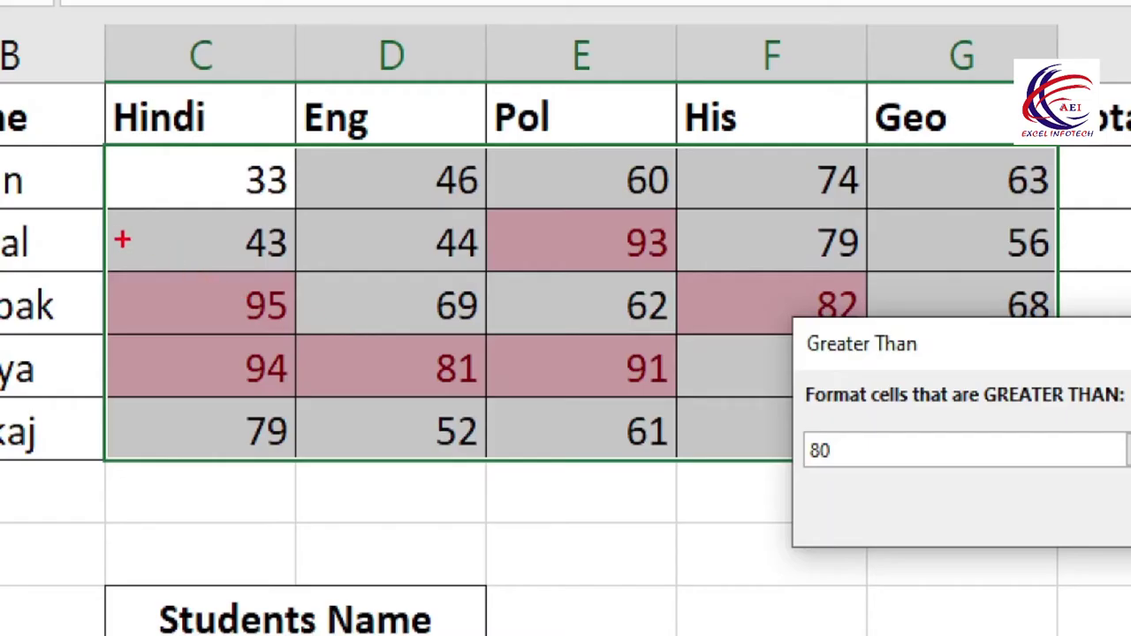
drag(92, 240, 315, 345)
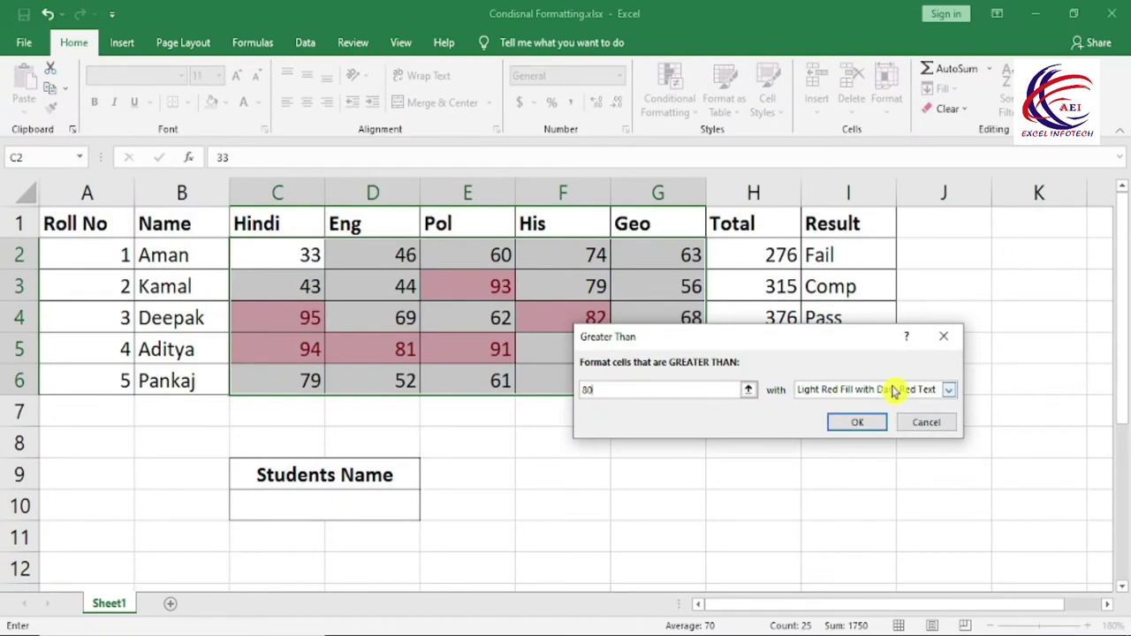
click(892, 389)
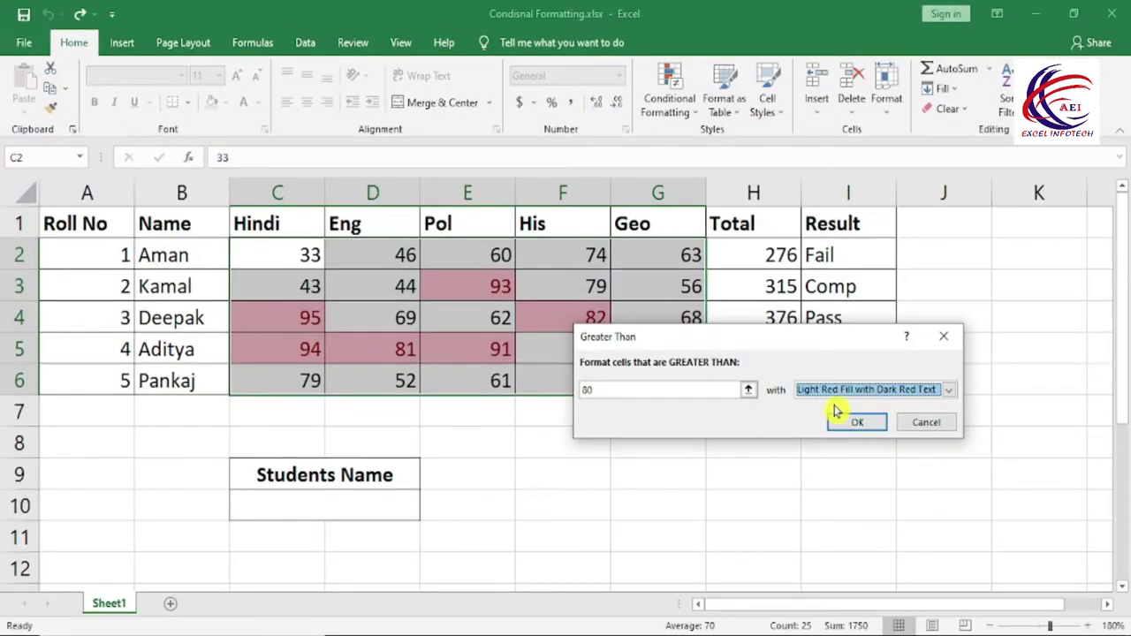
- Apply the greater-than-80 rule to the marks with Light Red Fill
click(830, 390)
click(830, 448)
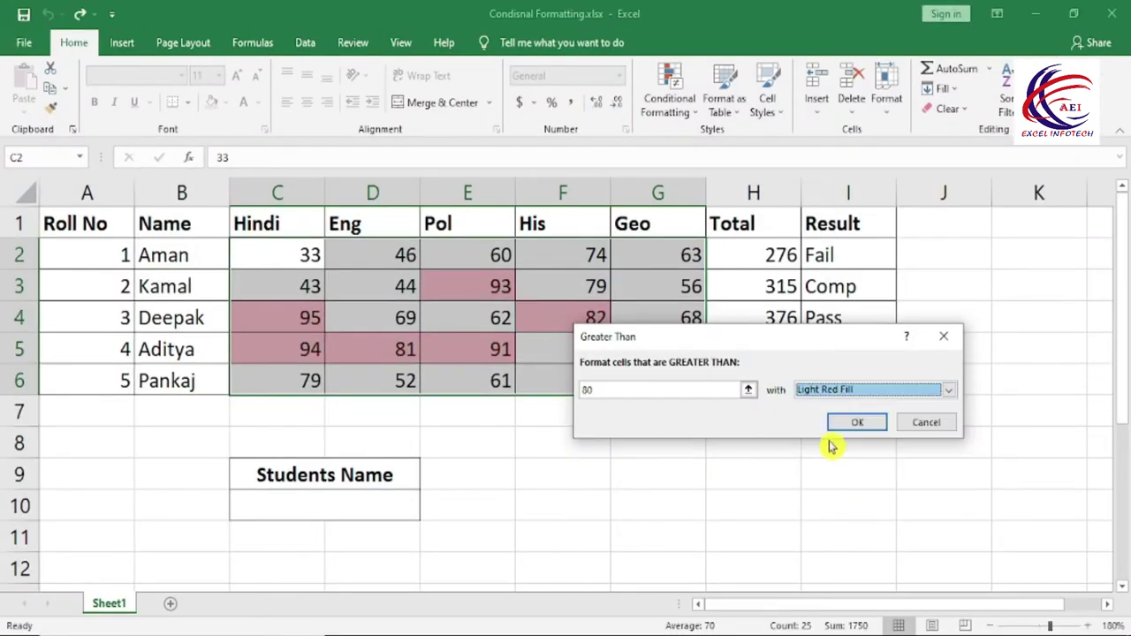
click(855, 429)
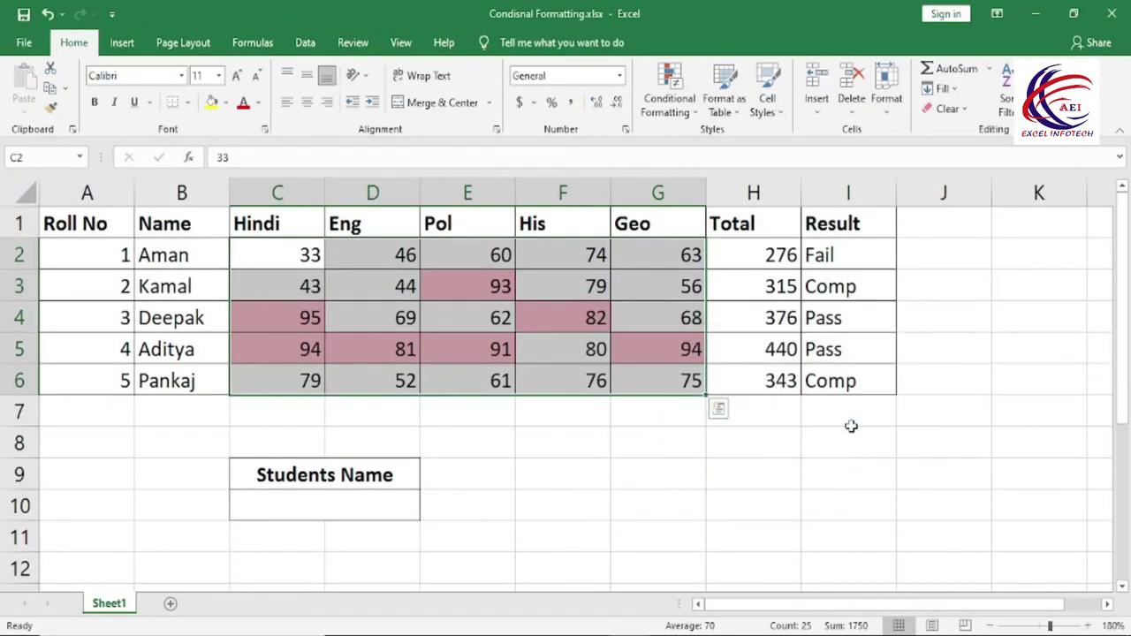
click(751, 482)
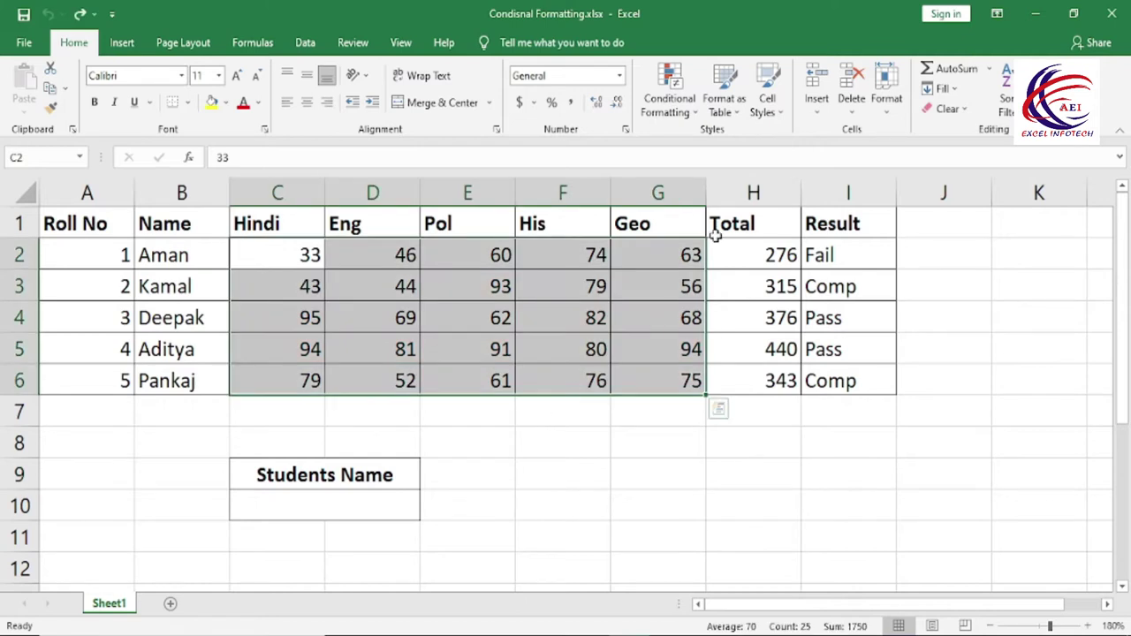
- Add a greater-than-64 rule to the marks formatted as Red Text
click(669, 97)
mouse_move(697, 146)
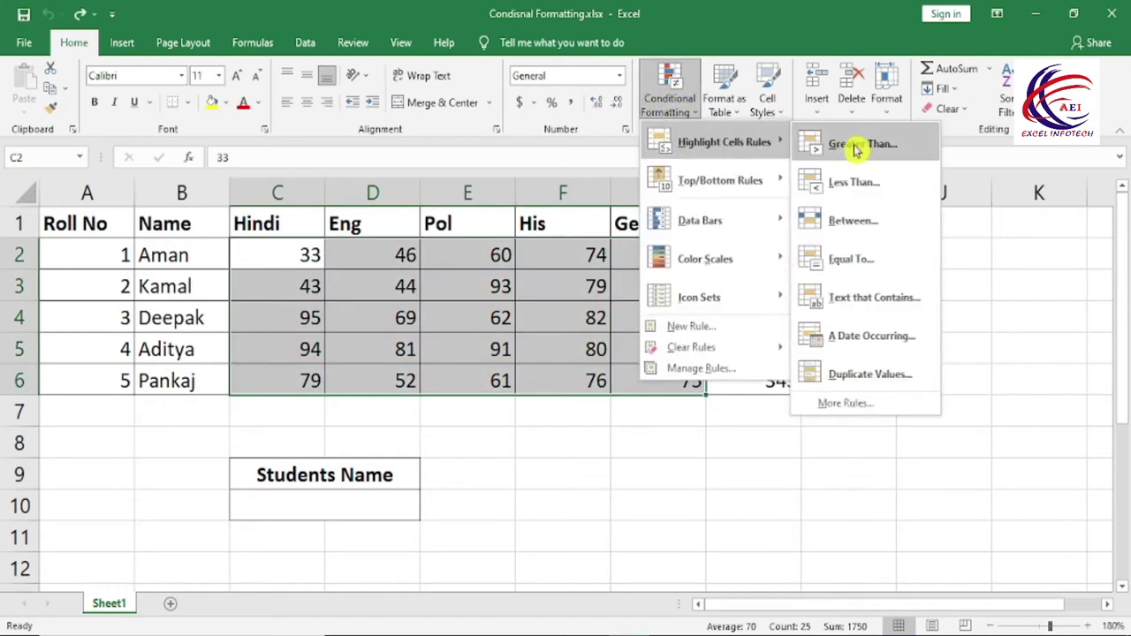
click(855, 147)
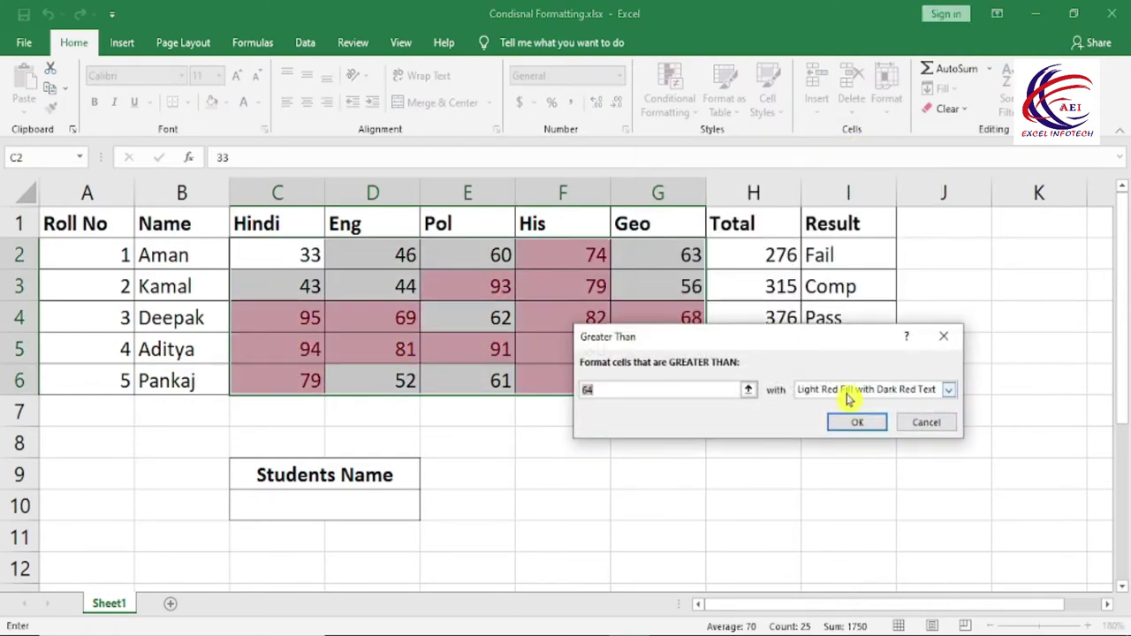
click(852, 389)
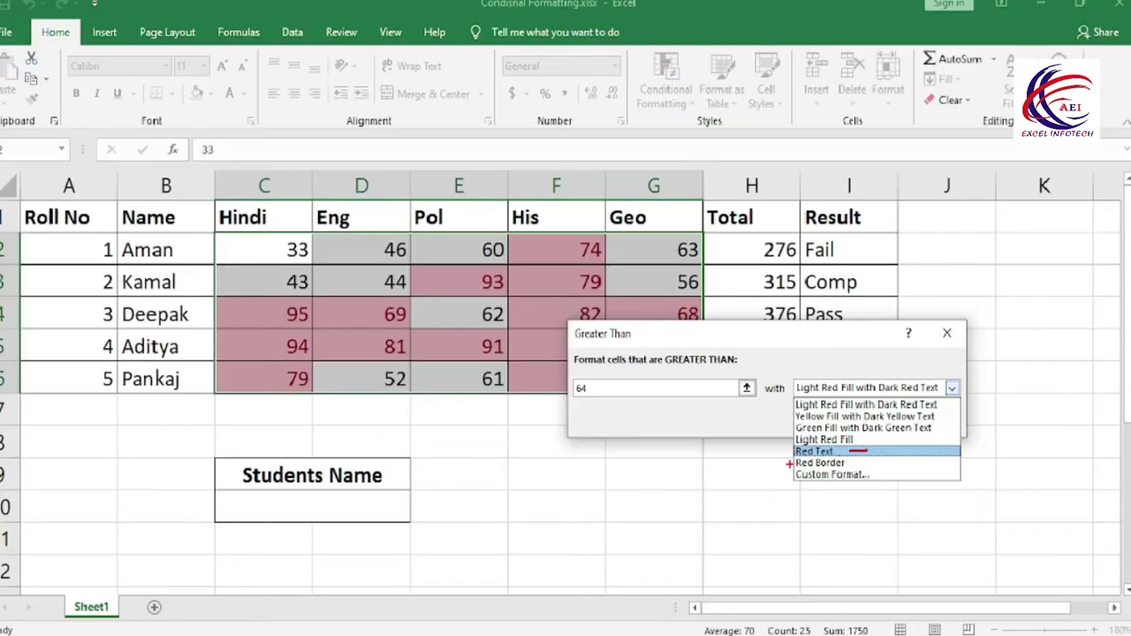
click(842, 398)
click(848, 329)
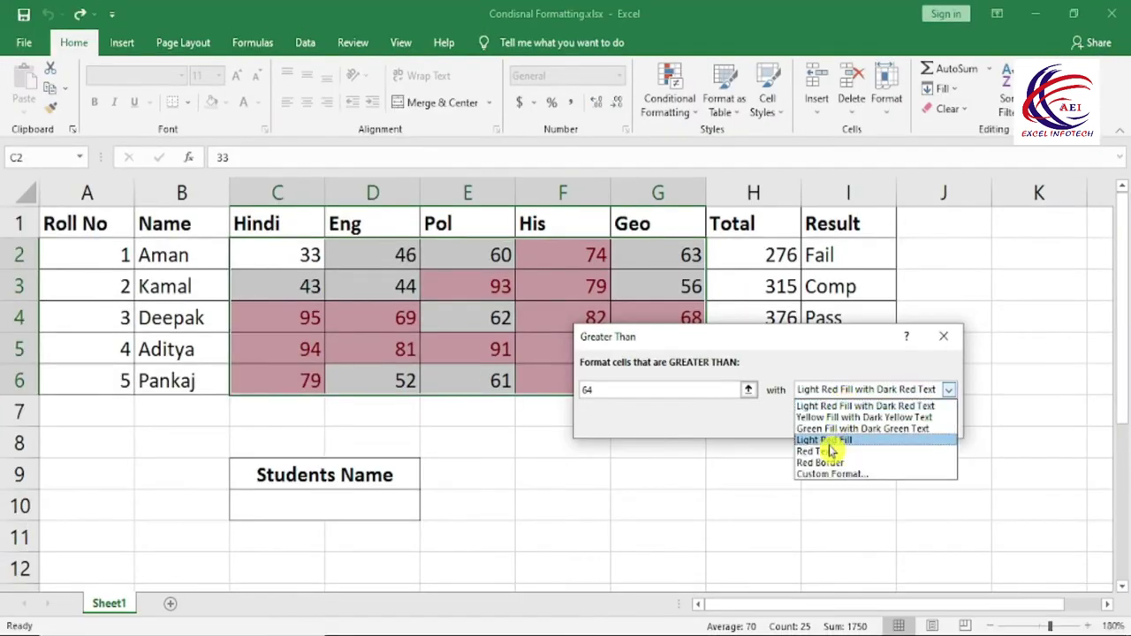
click(831, 451)
click(852, 424)
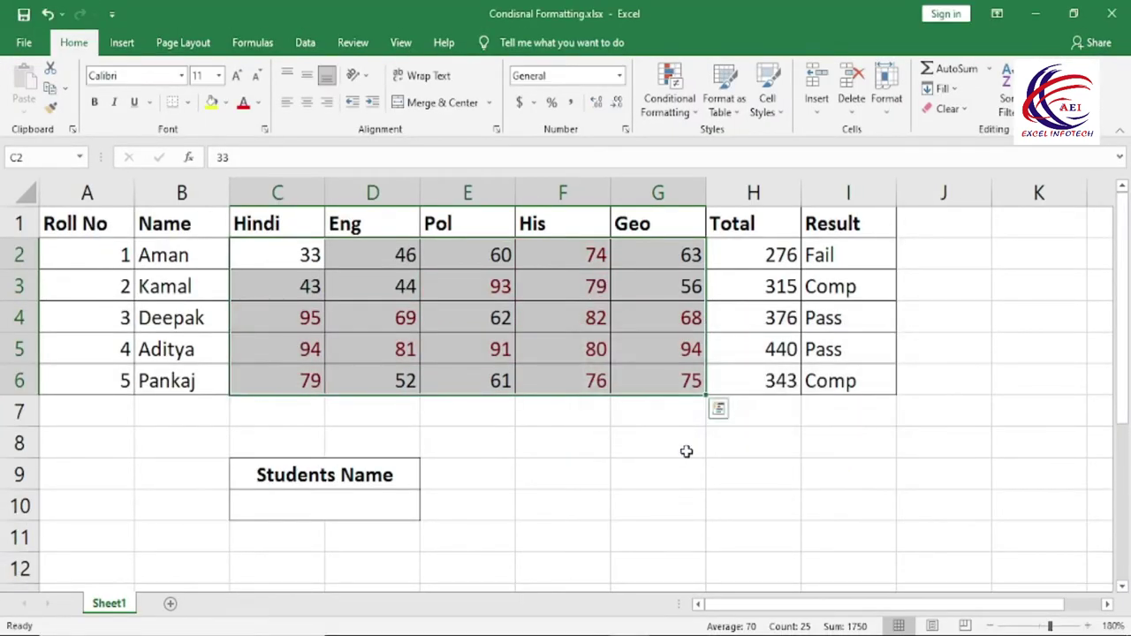
click(687, 452)
- Undo the red-text highlighting so marks C2:G6 appear plain black
key(ctrl+1)
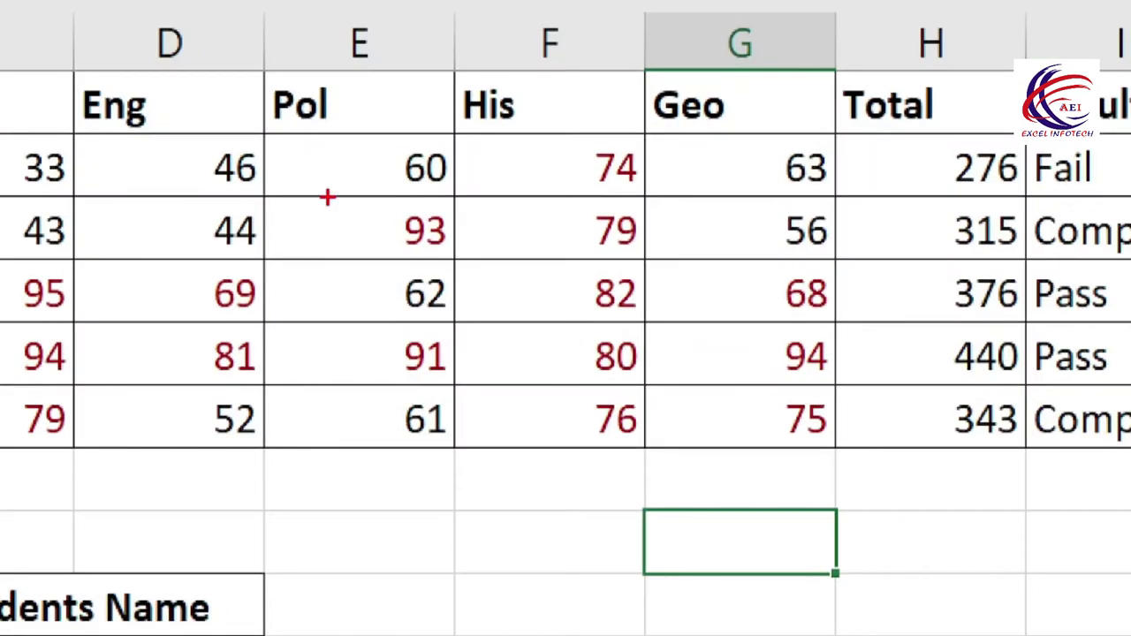
drag(291, 159, 740, 446)
key(Escape)
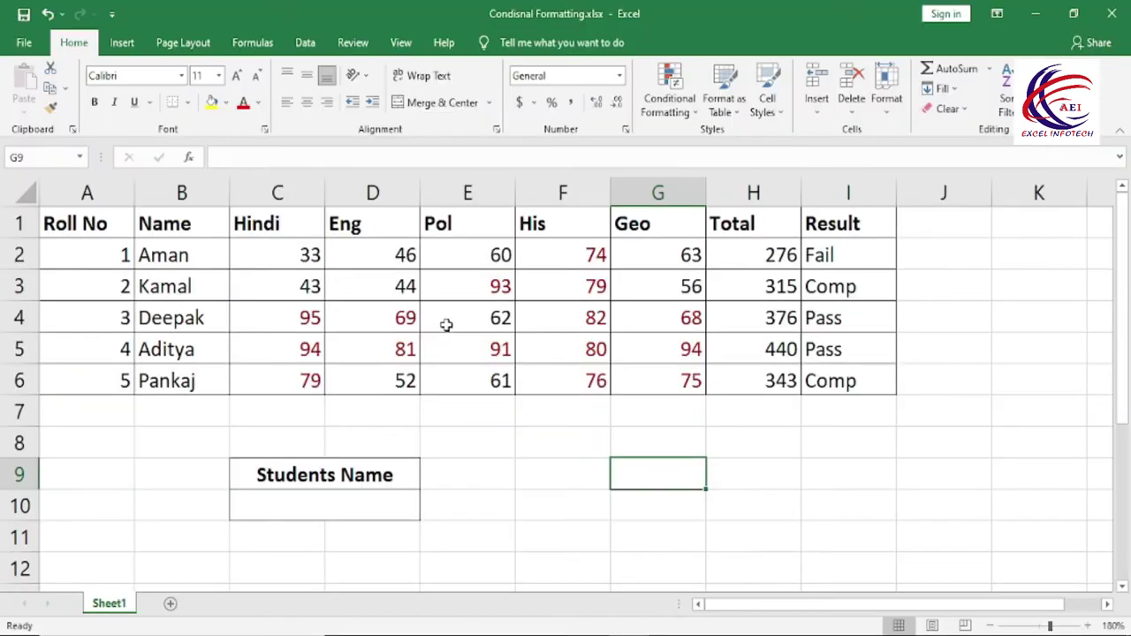
key(ctrl+z)
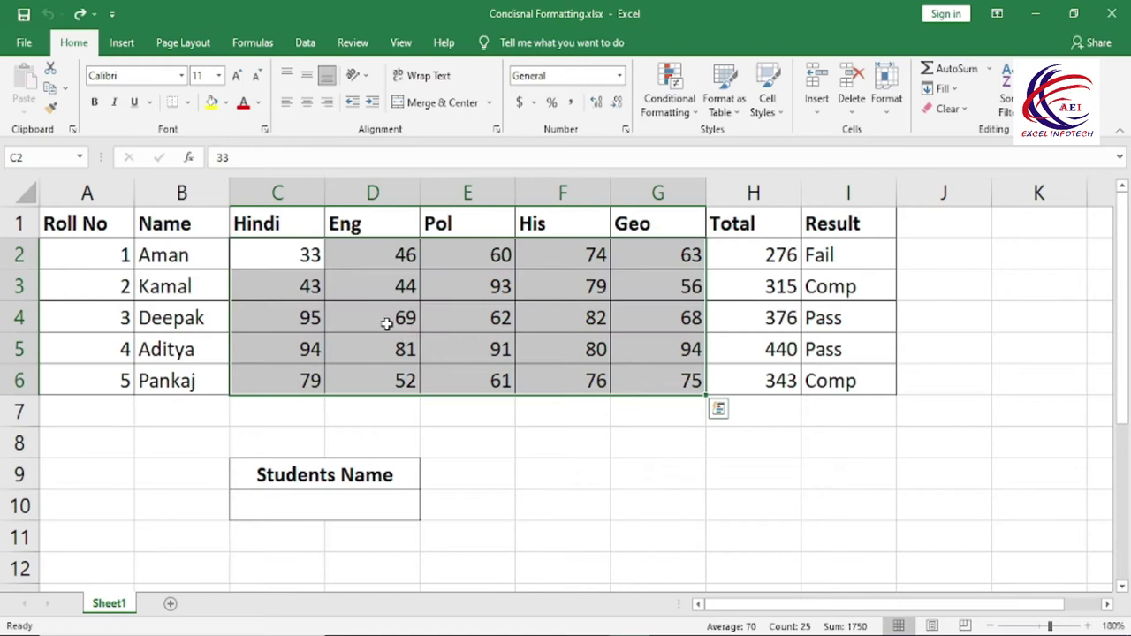
- Add a greater-than-80 rule on C2:G6 formatted with a Red Border
click(669, 97)
mouse_move(733, 142)
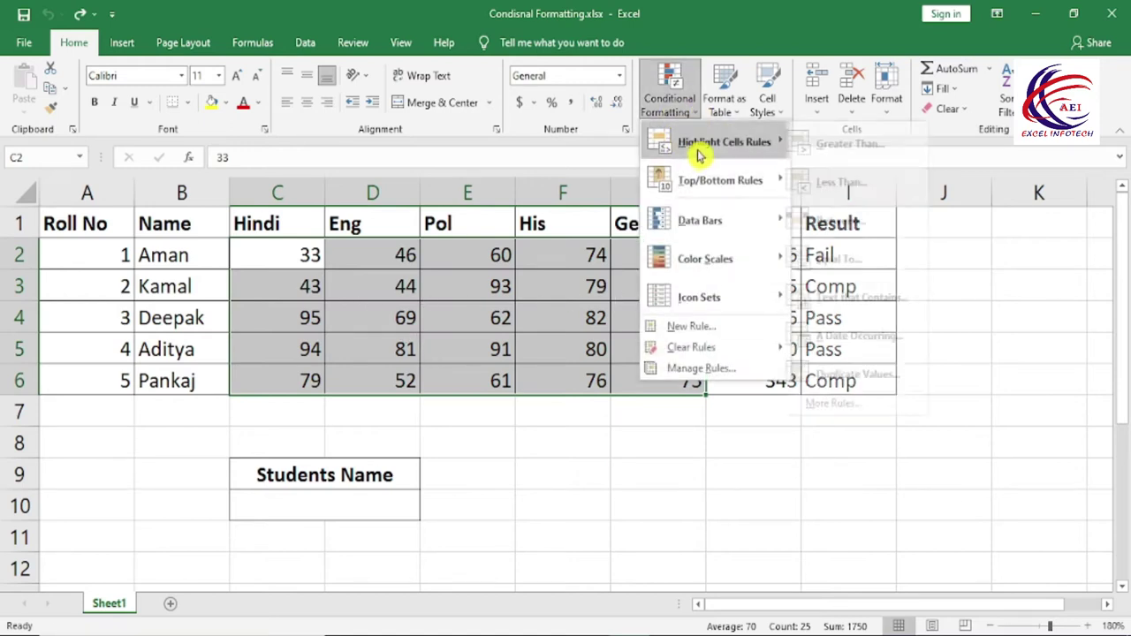
click(844, 149)
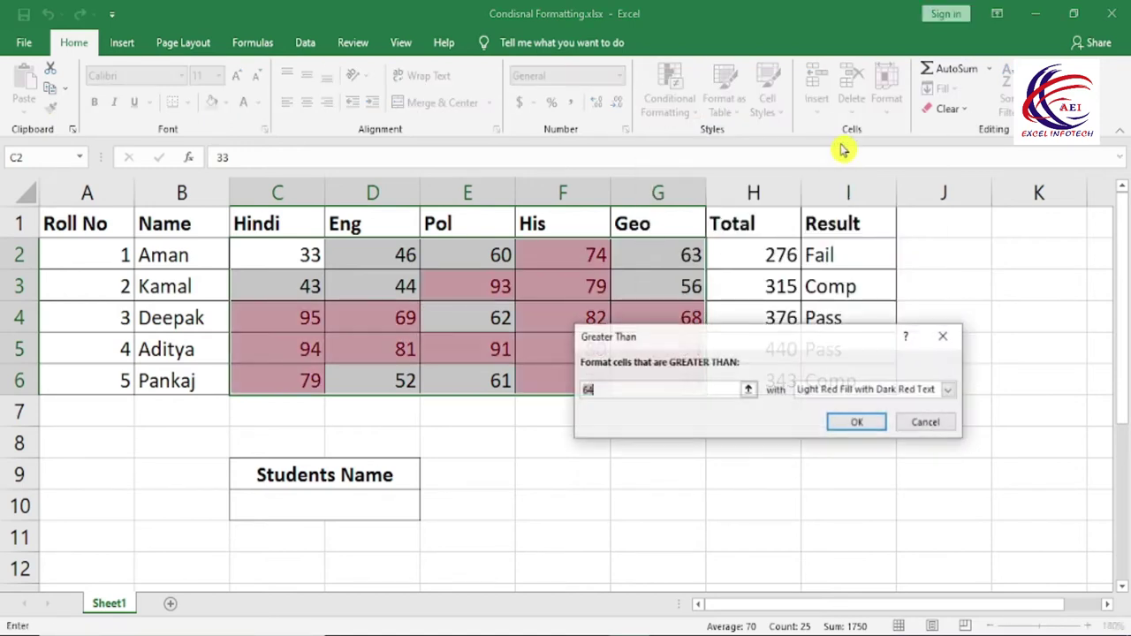
key(BackSpace)
text(80)
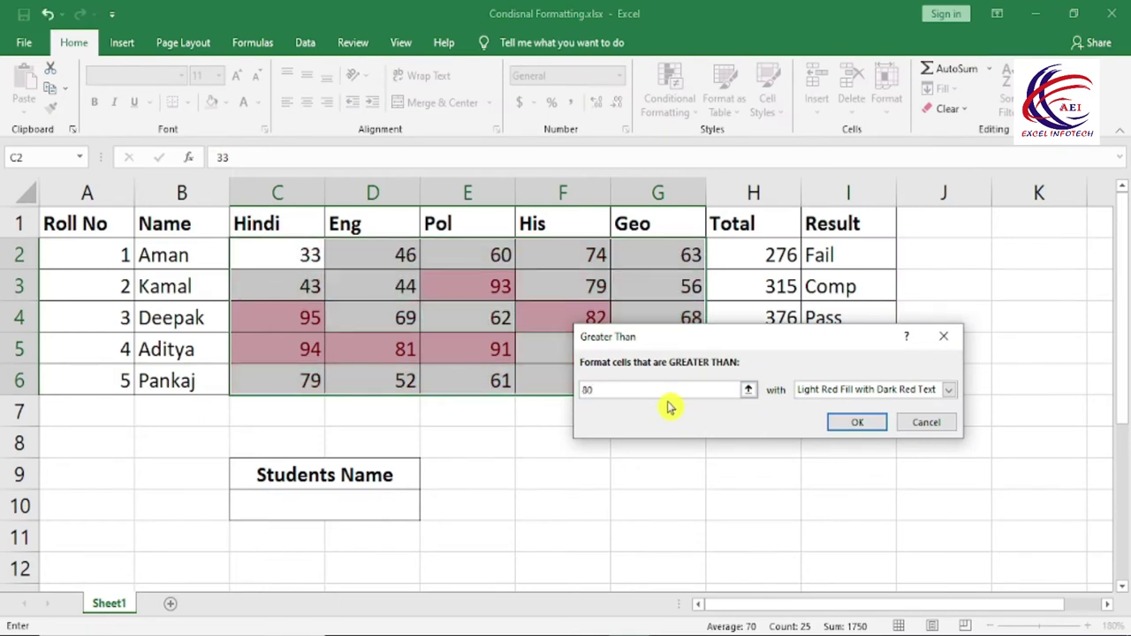
click(840, 391)
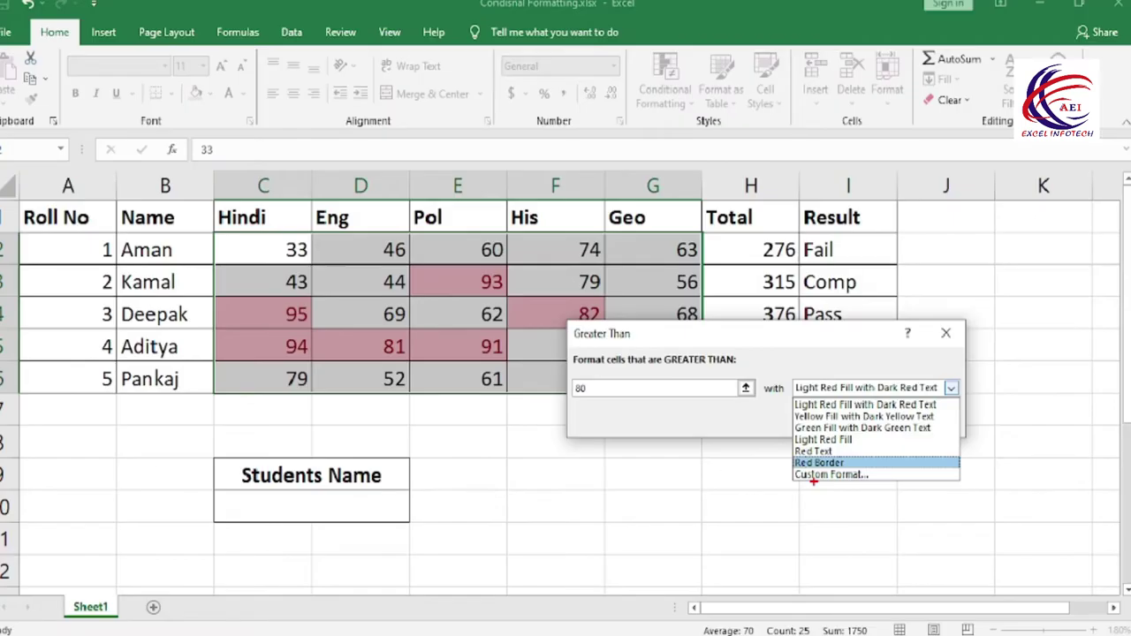
click(841, 457)
click(866, 390)
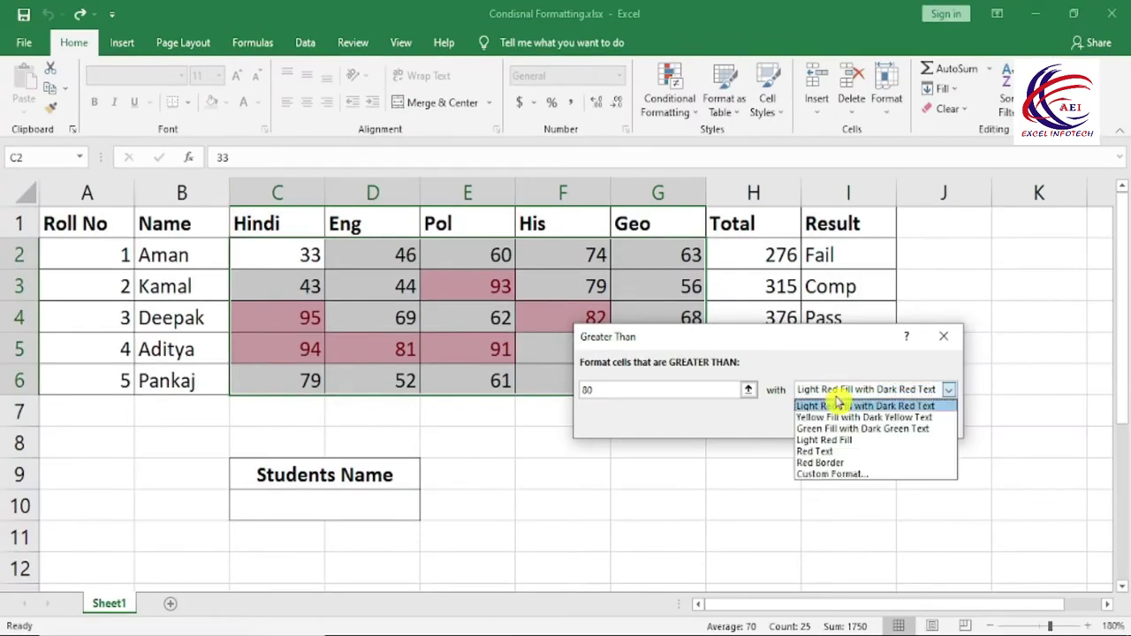
click(821, 462)
click(852, 423)
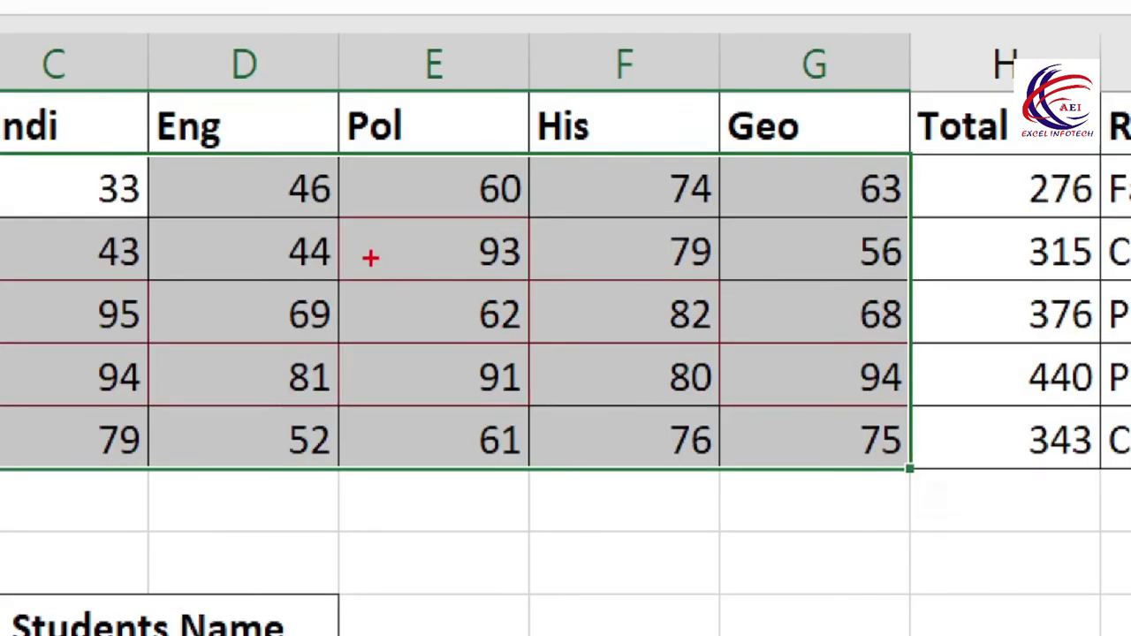
drag(402, 288, 538, 352)
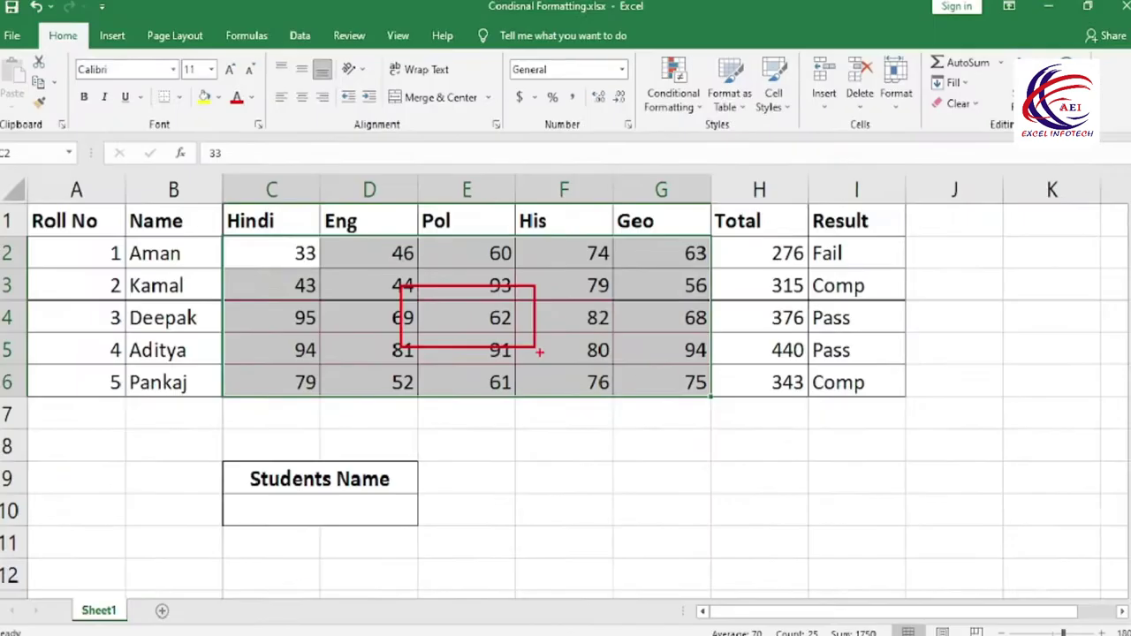
click(676, 106)
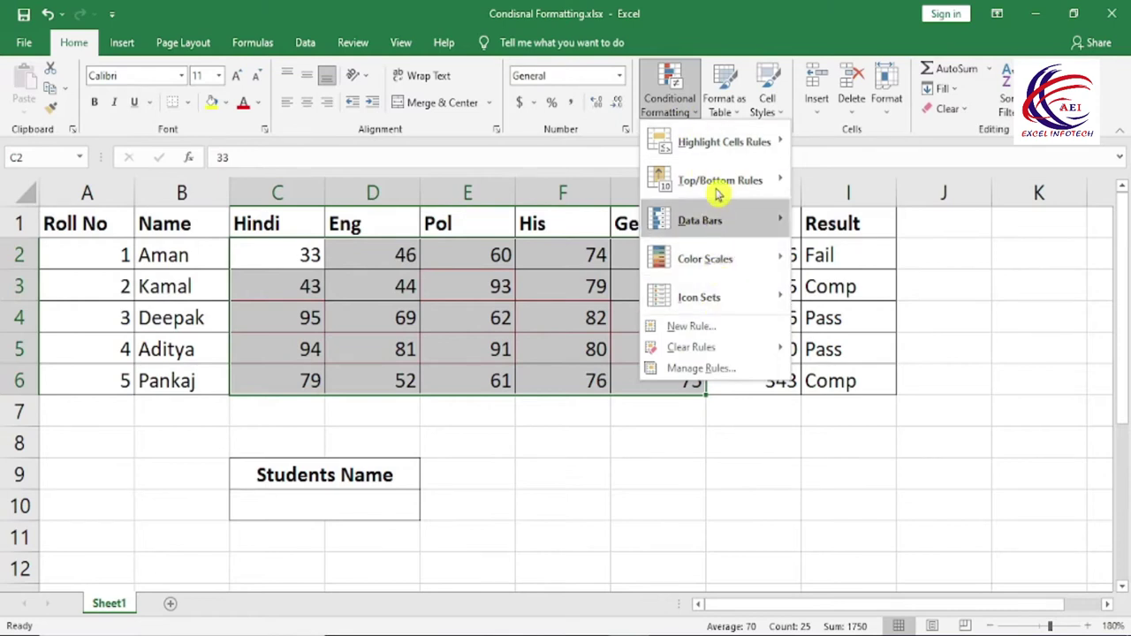
mouse_move(725, 143)
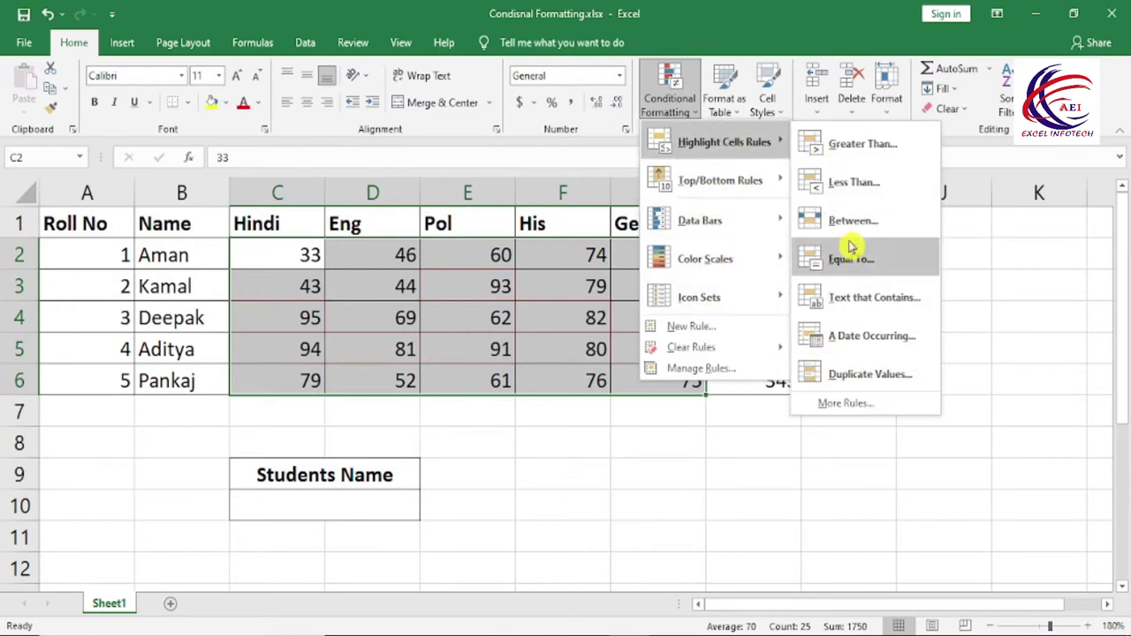
click(839, 144)
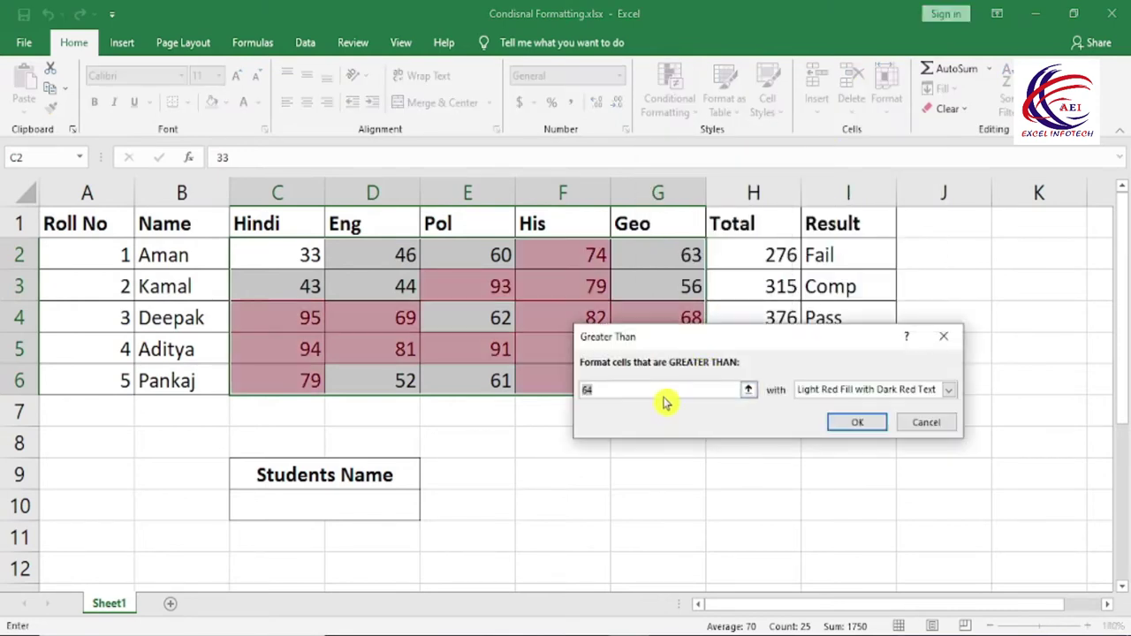
key(BackSpace)
text(80)
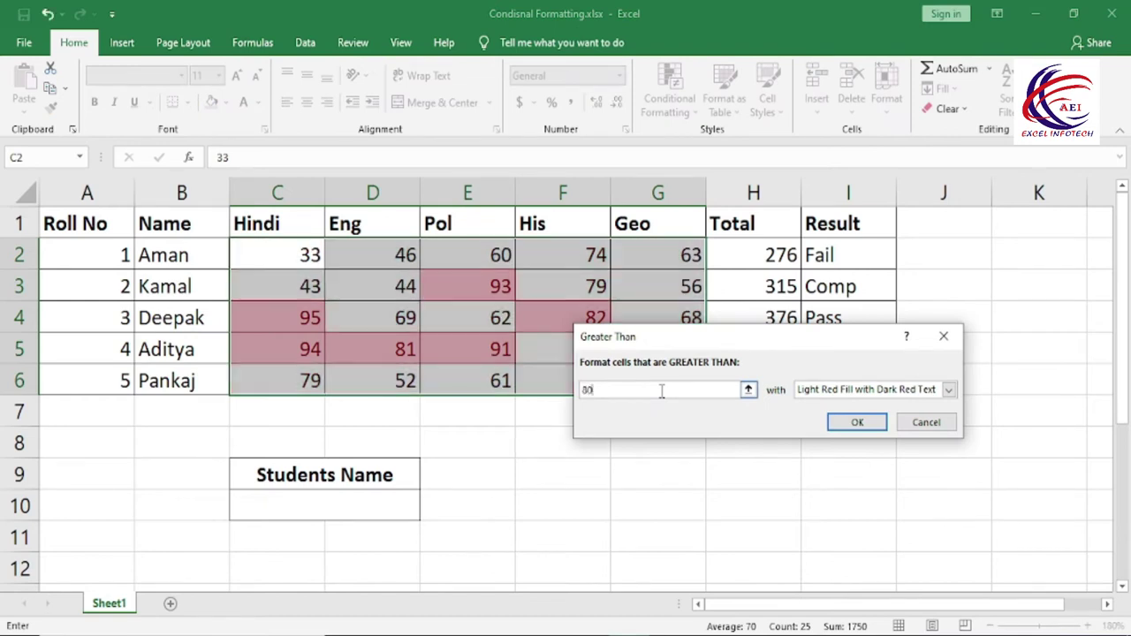
click(835, 390)
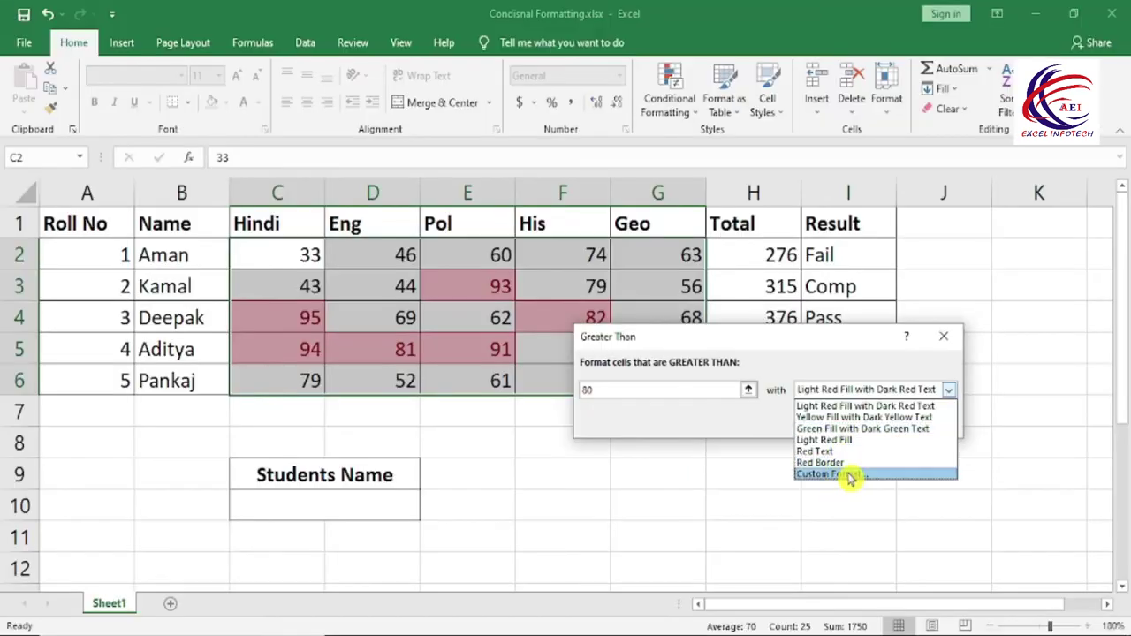
click(851, 475)
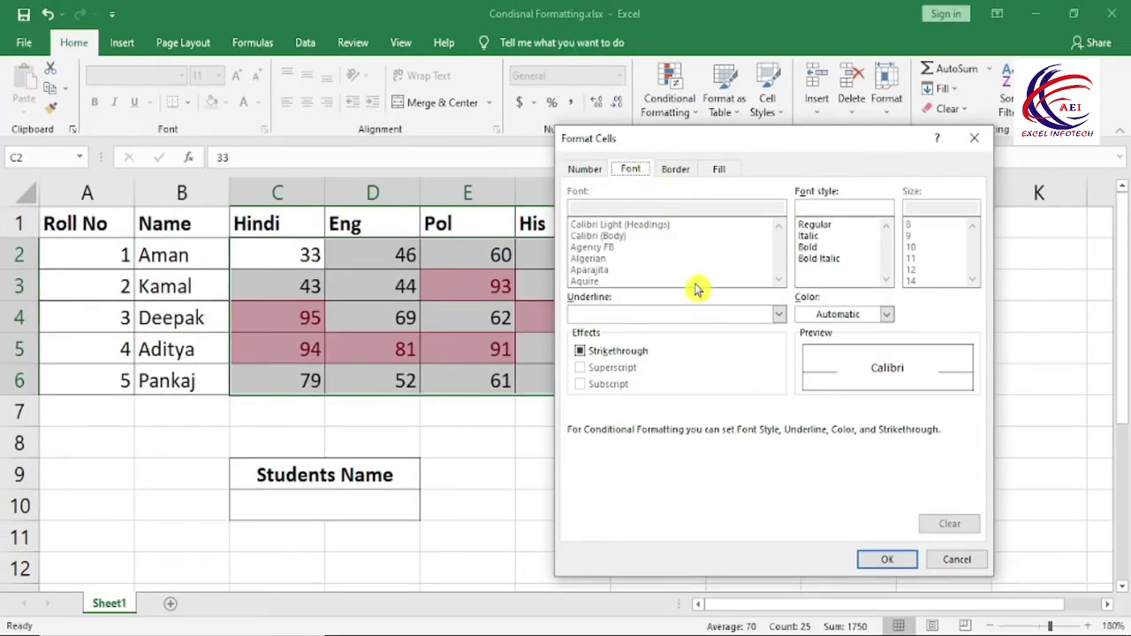
click(866, 316)
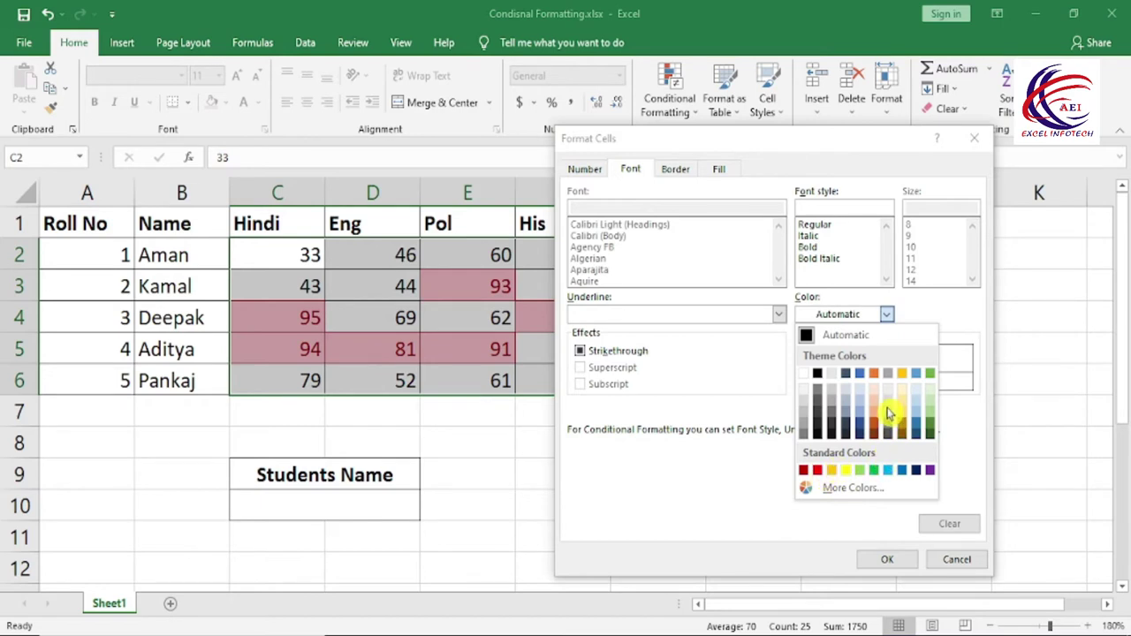
click(888, 471)
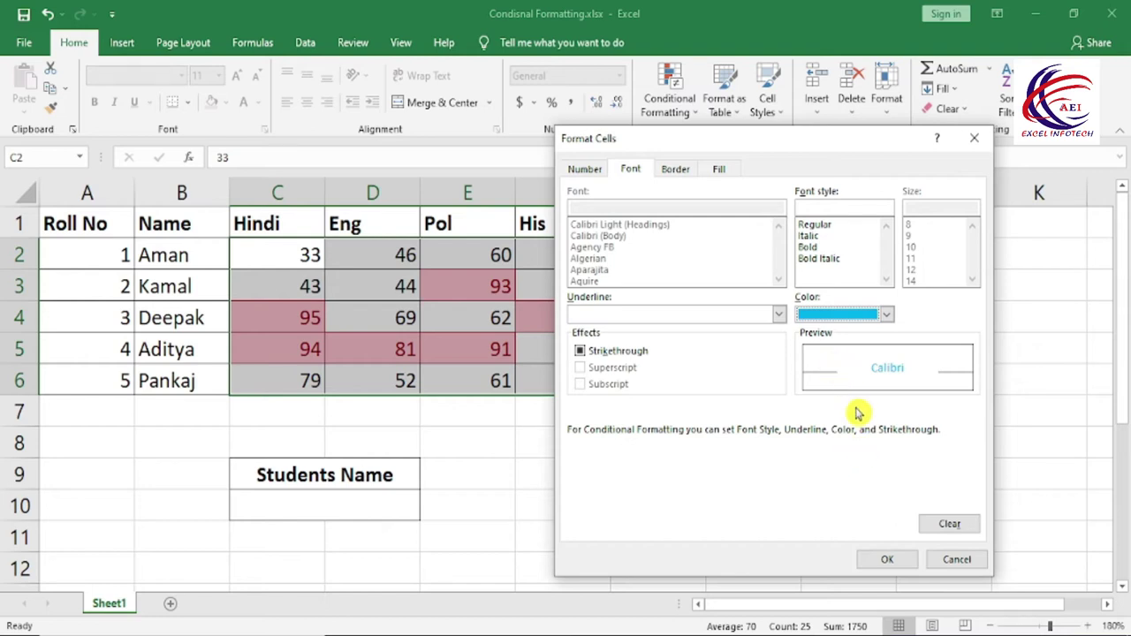
click(887, 559)
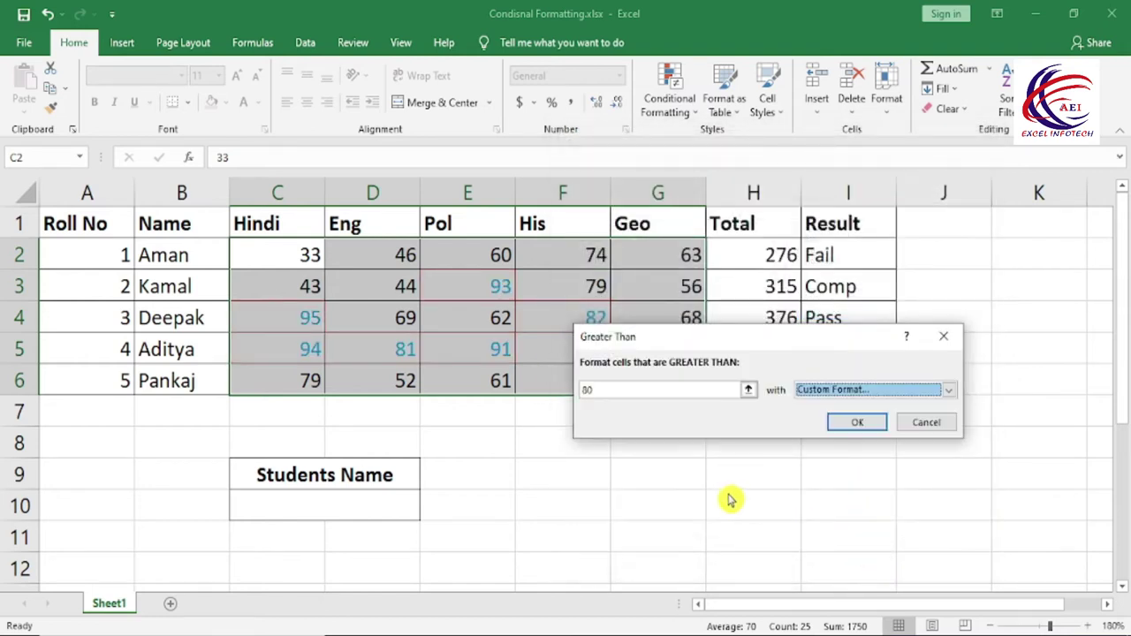
drag(675, 336, 671, 457)
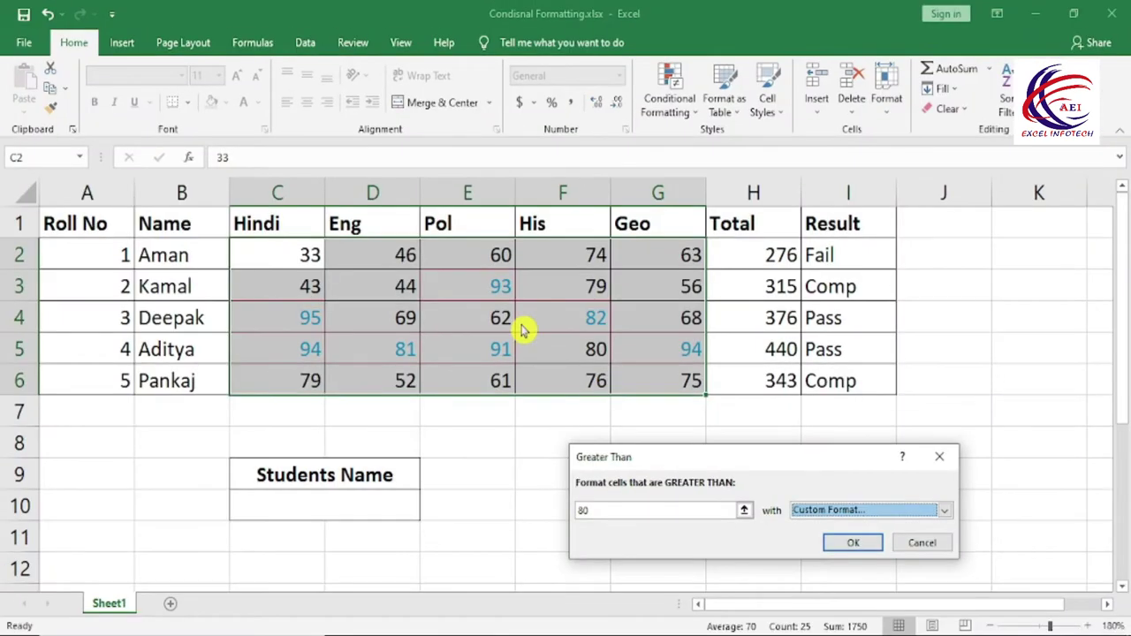
key(Escape)
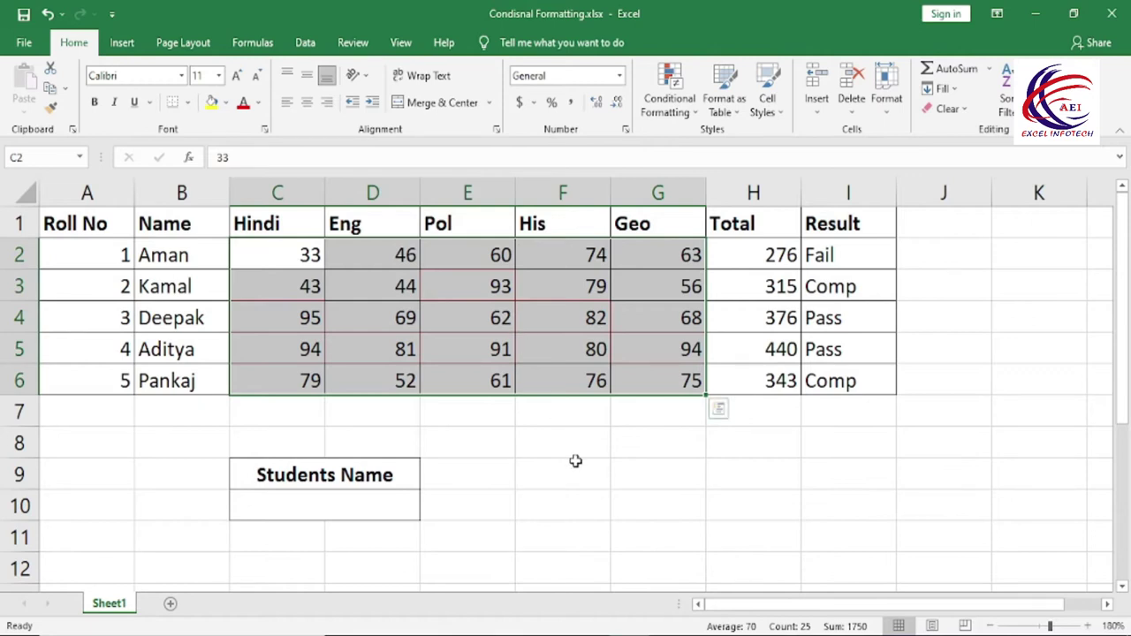
- Undo the red-border rule with Ctrl+Z and start a new Greater Than rule
click(599, 485)
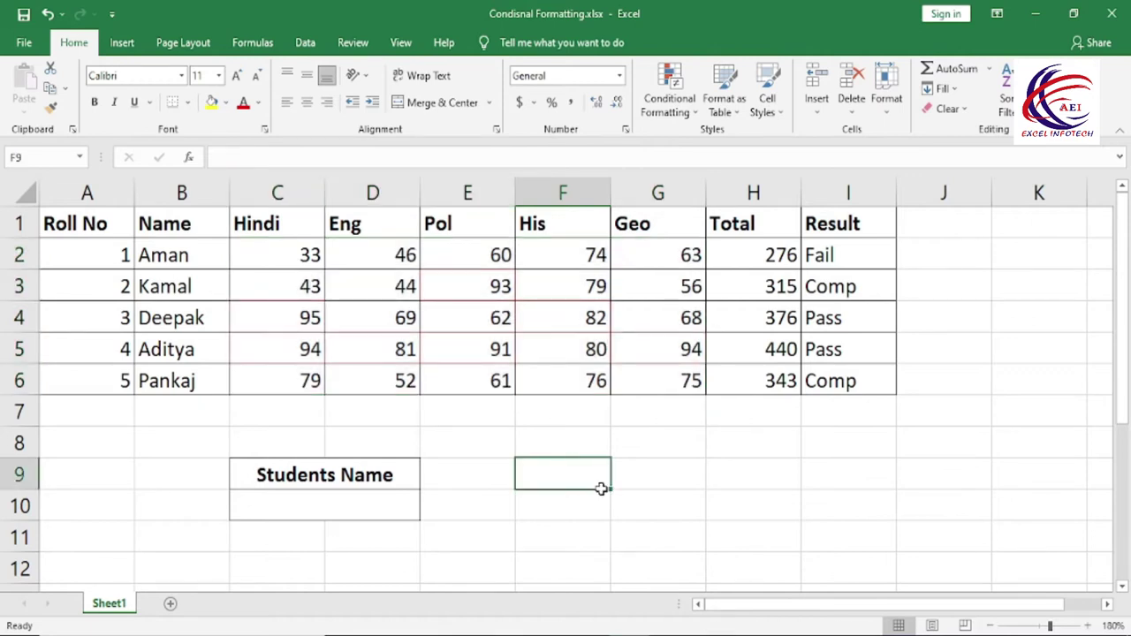
key(ctrl+z)
click(579, 480)
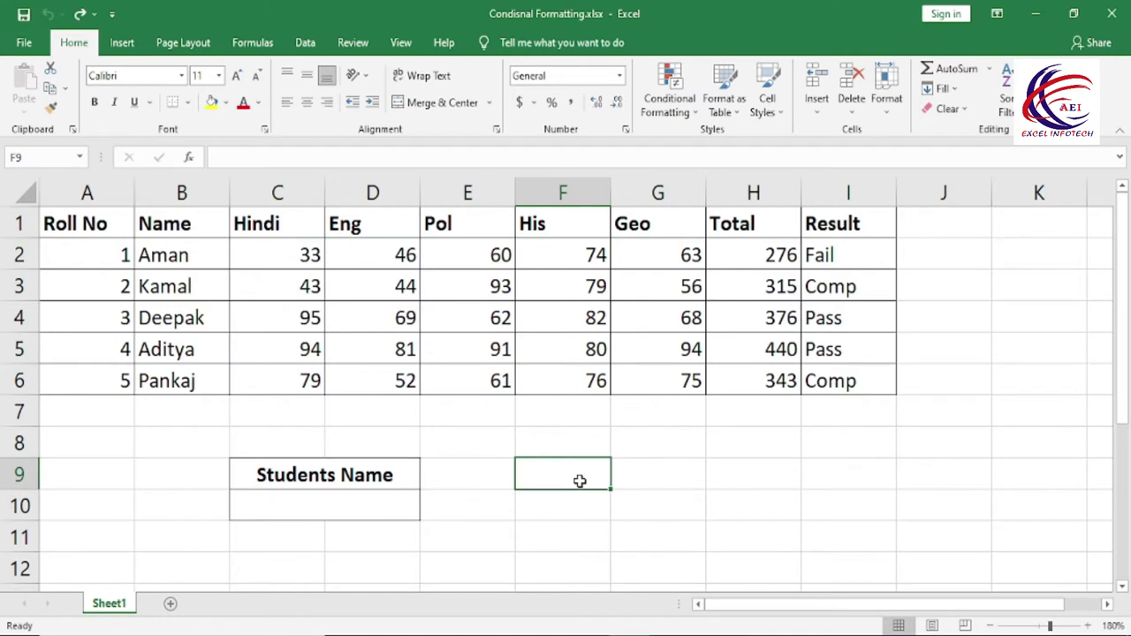
click(669, 97)
mouse_move(662, 143)
click(831, 146)
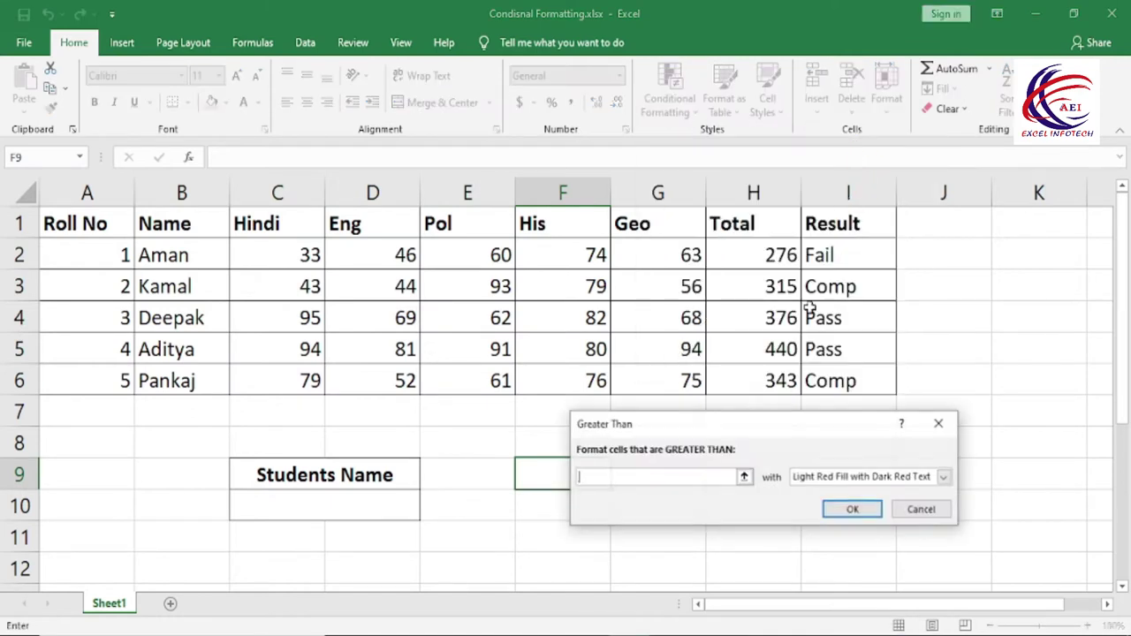
- Open Custom Format and browse the border and fill pattern colours without changing them
click(854, 476)
click(839, 558)
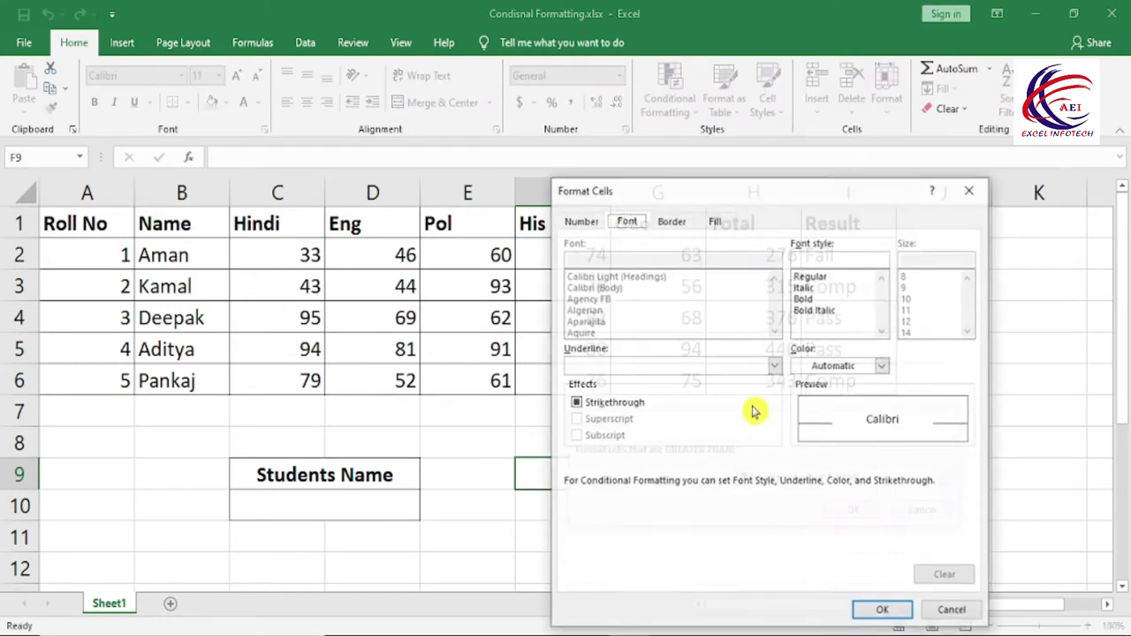
click(655, 224)
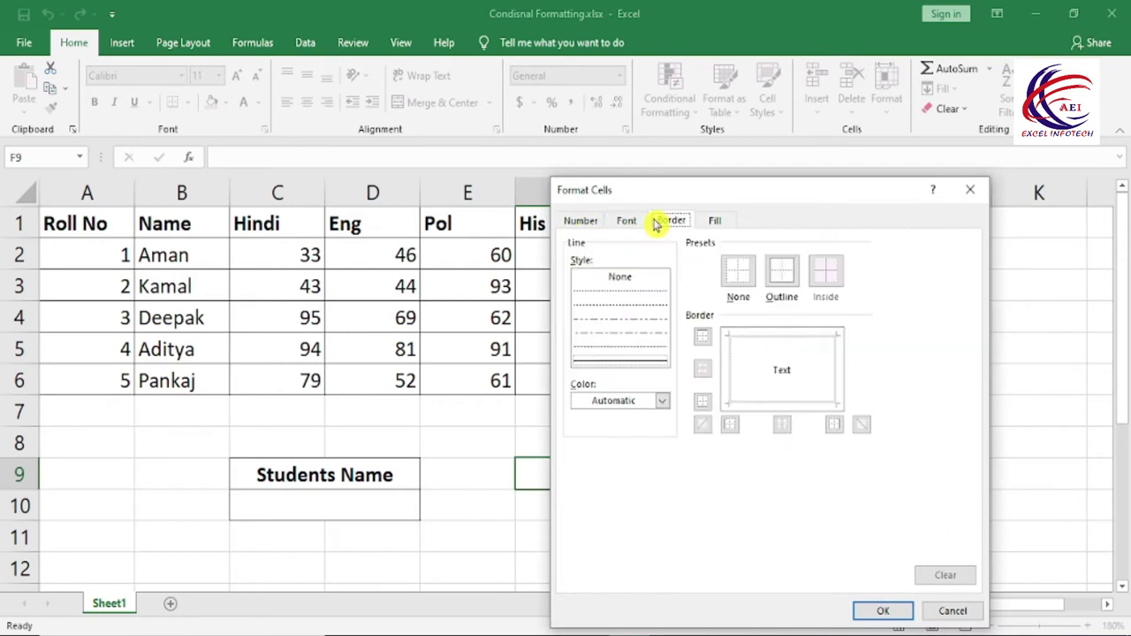
click(649, 403)
click(723, 228)
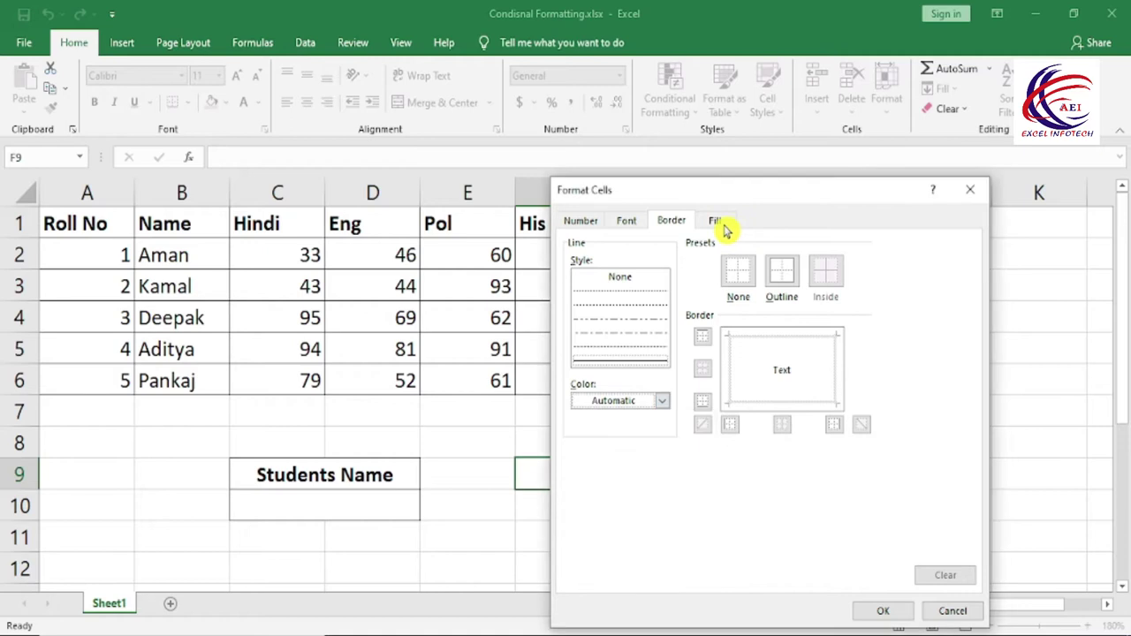
click(721, 225)
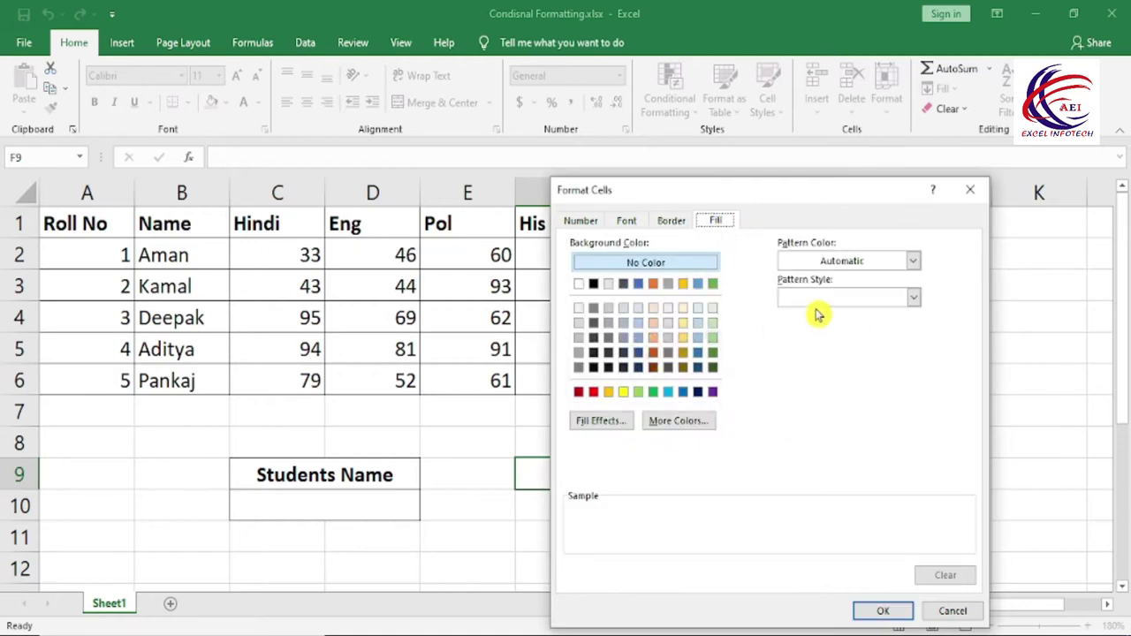
click(823, 263)
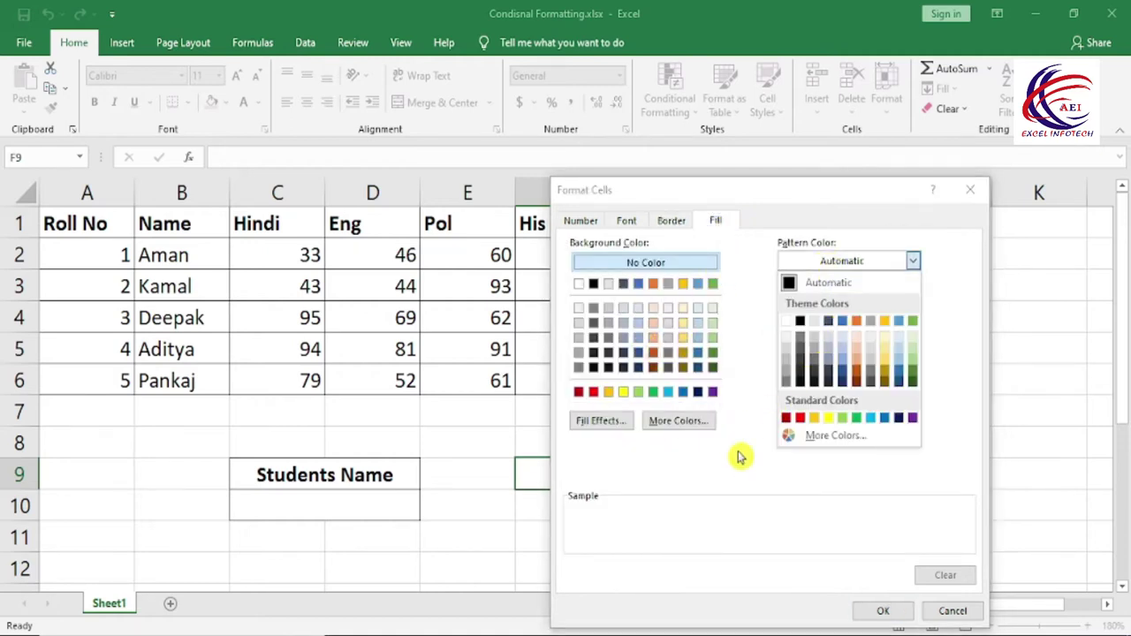
click(730, 493)
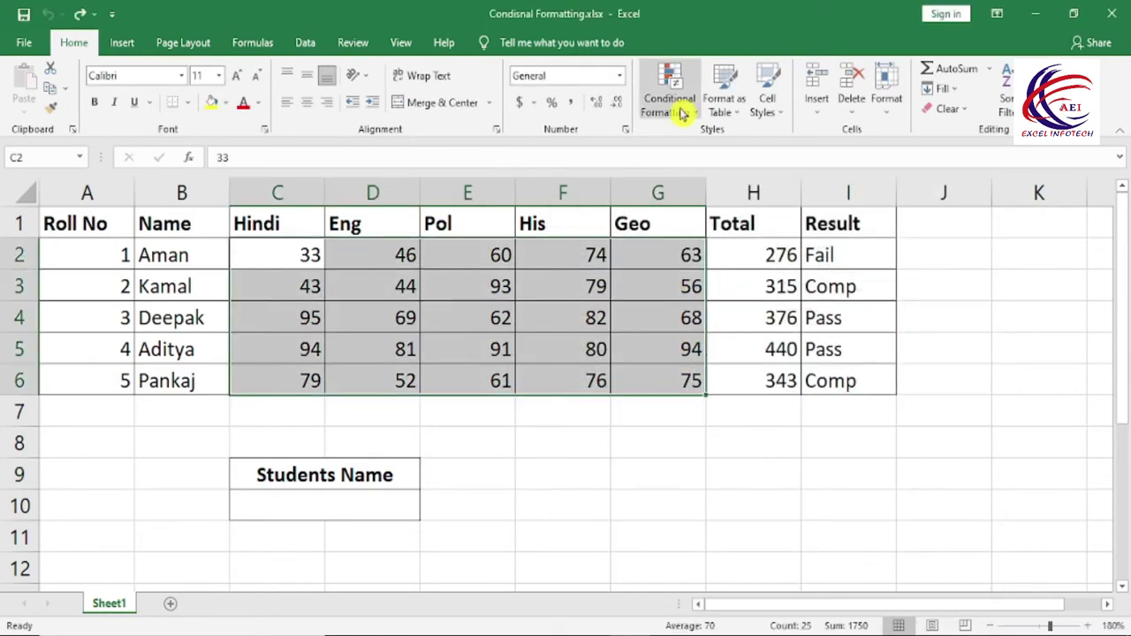
- Preview a less-than-50 rule with Light Red Fill and Dark Red Text, then discard it
click(681, 110)
mouse_move(698, 143)
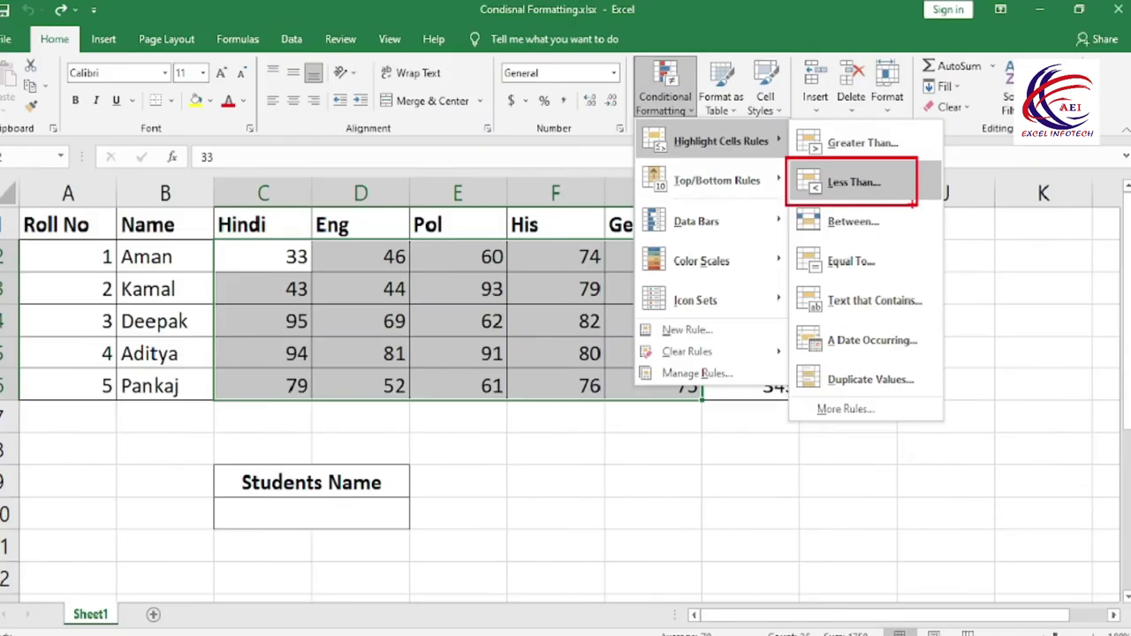
click(692, 106)
click(692, 106)
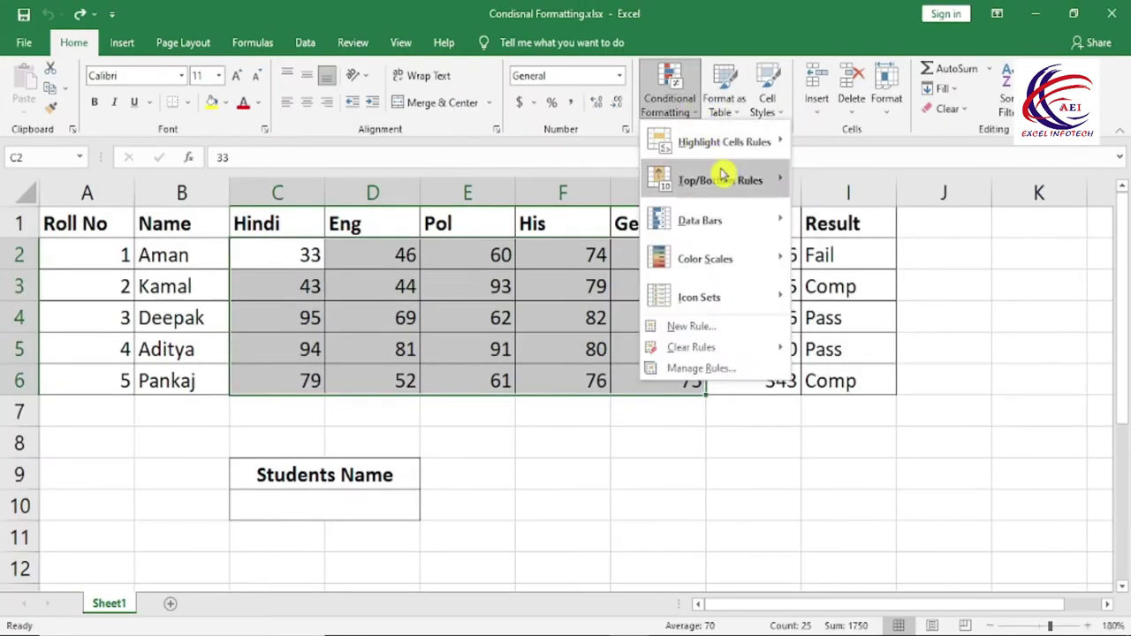
mouse_move(790, 148)
click(811, 181)
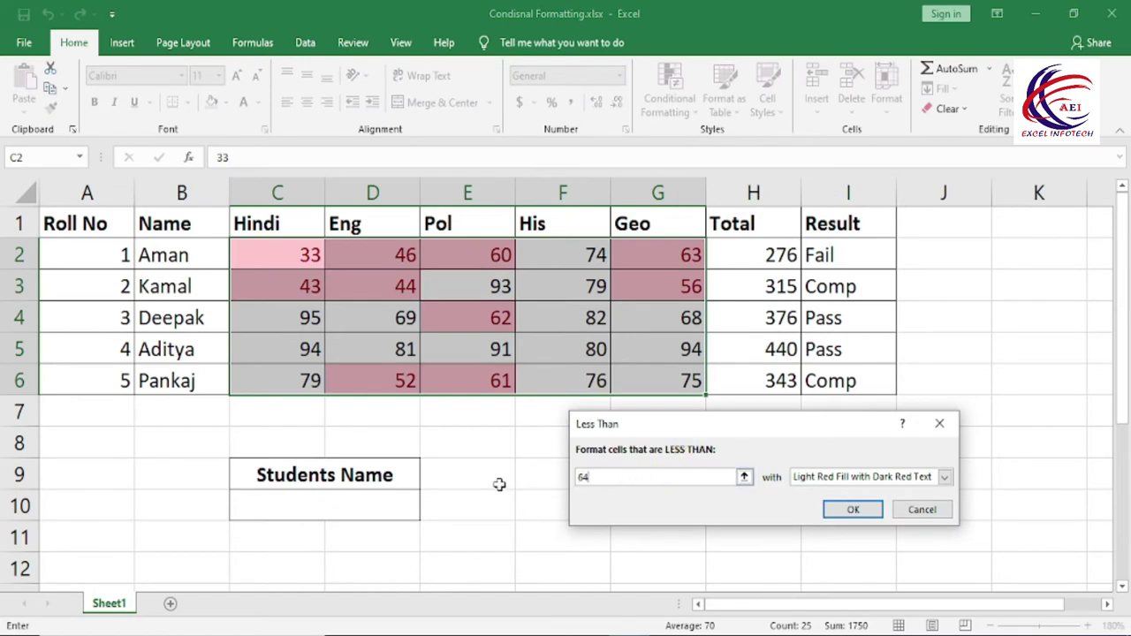
key(BackSpace)
key(BackSpace)
text(50)
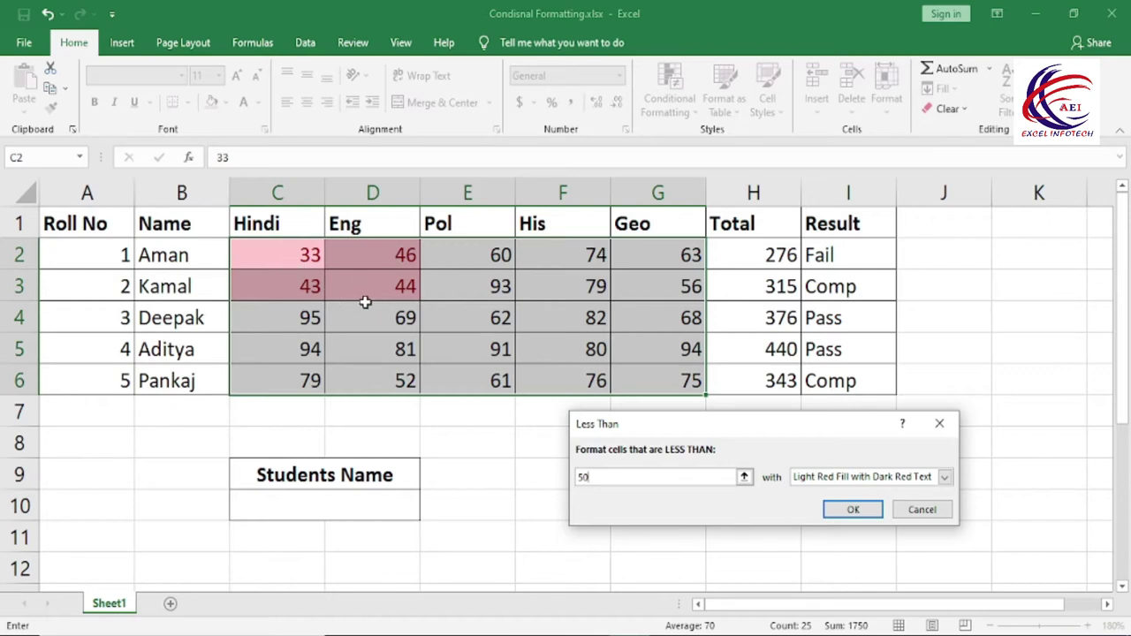
click(828, 477)
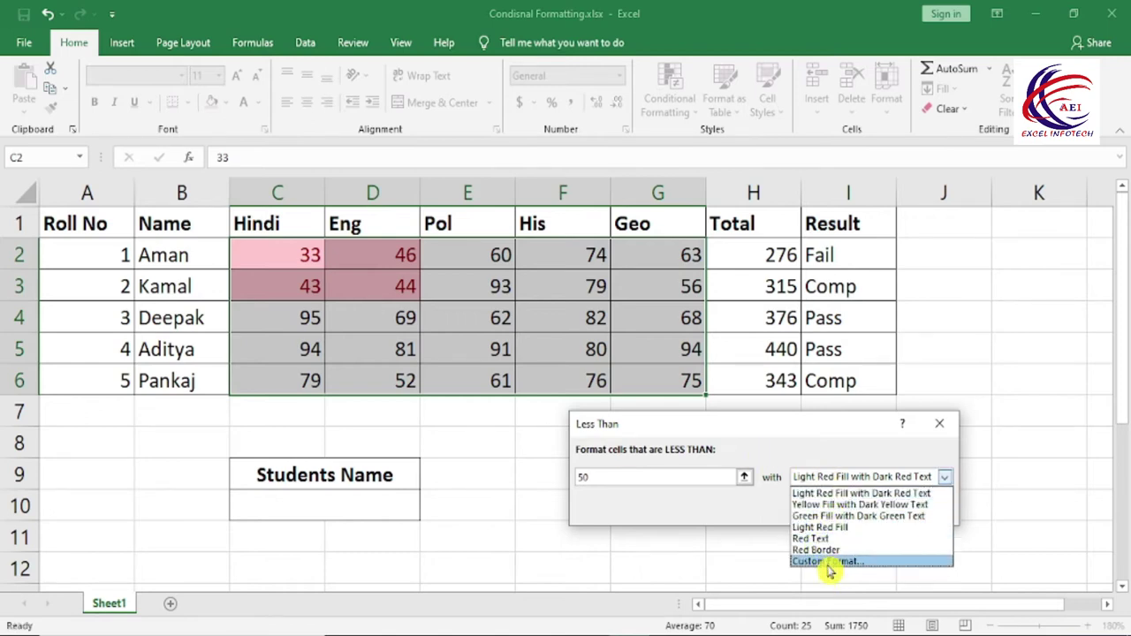
click(822, 493)
key(Escape)
- Preview a Between rule for marks 50 to 100 in light red, then cancel it
click(682, 104)
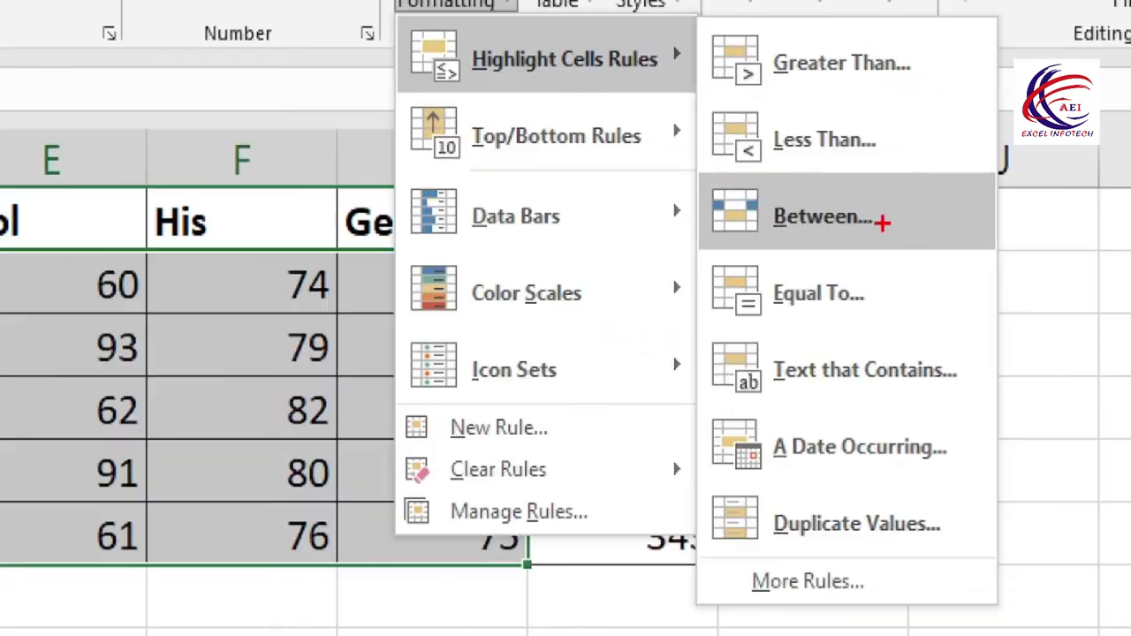
drag(721, 173, 917, 262)
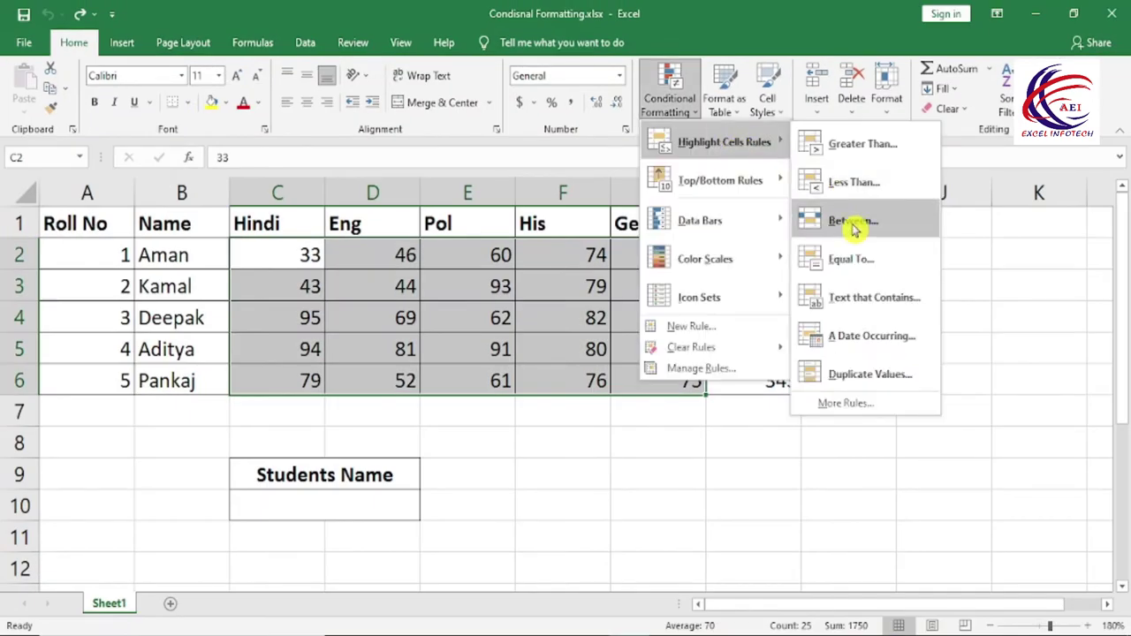
click(852, 222)
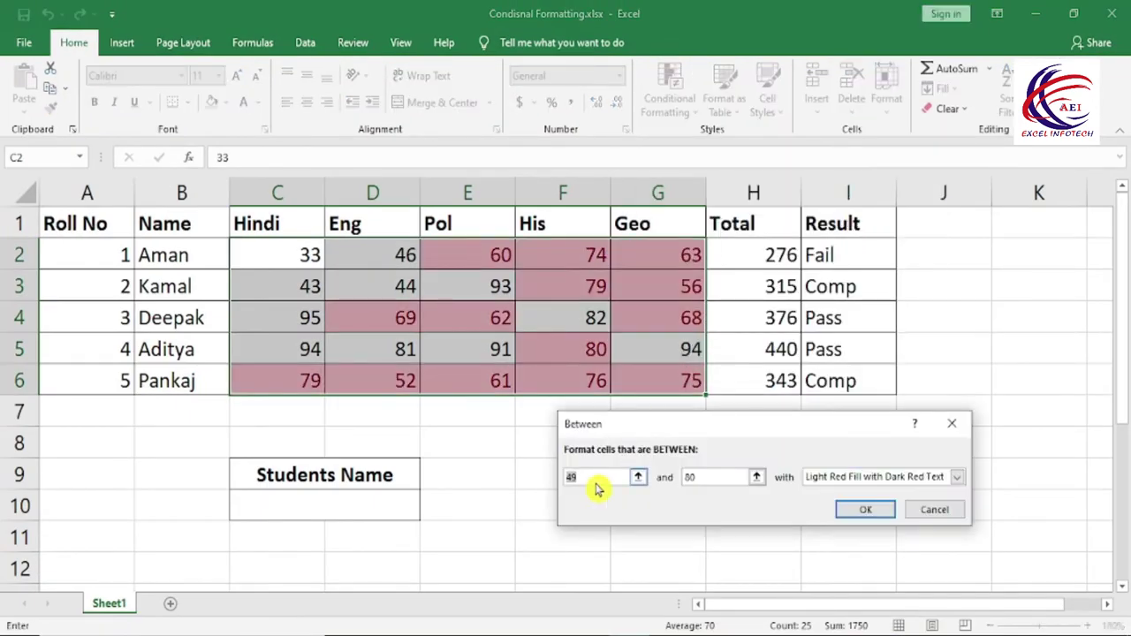
text(50)
text(1)
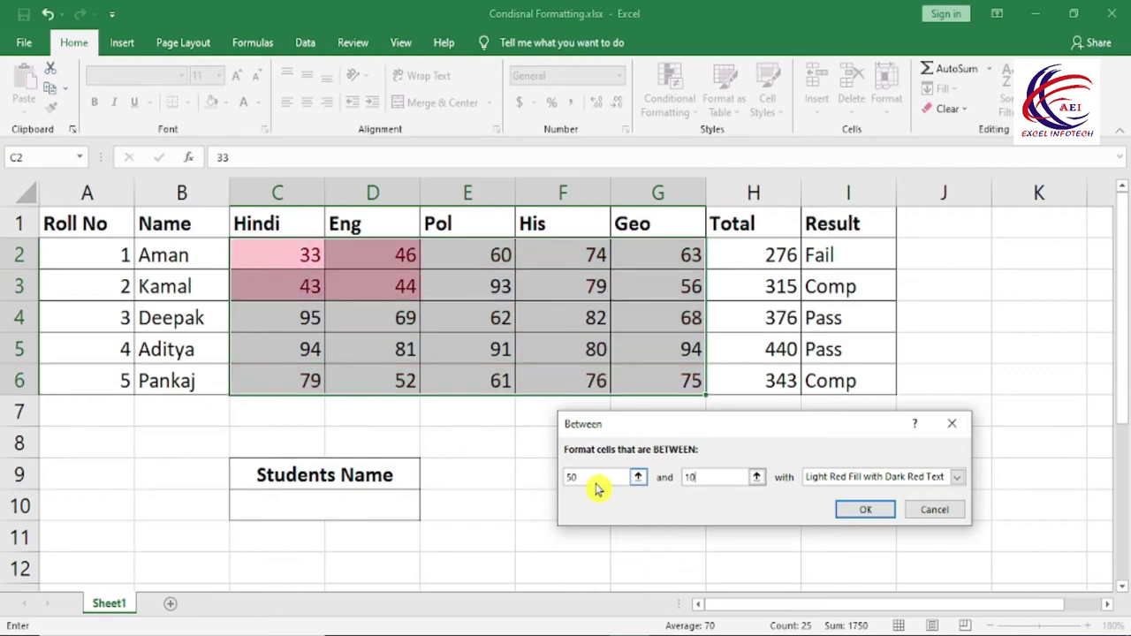
text(0)
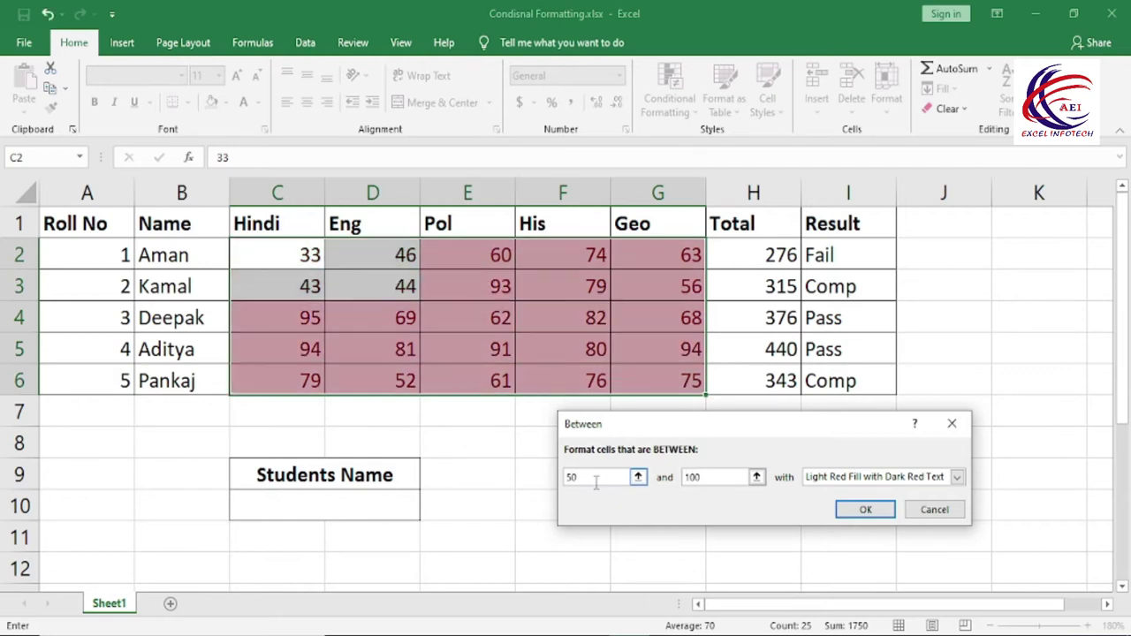
drag(615, 423, 651, 275)
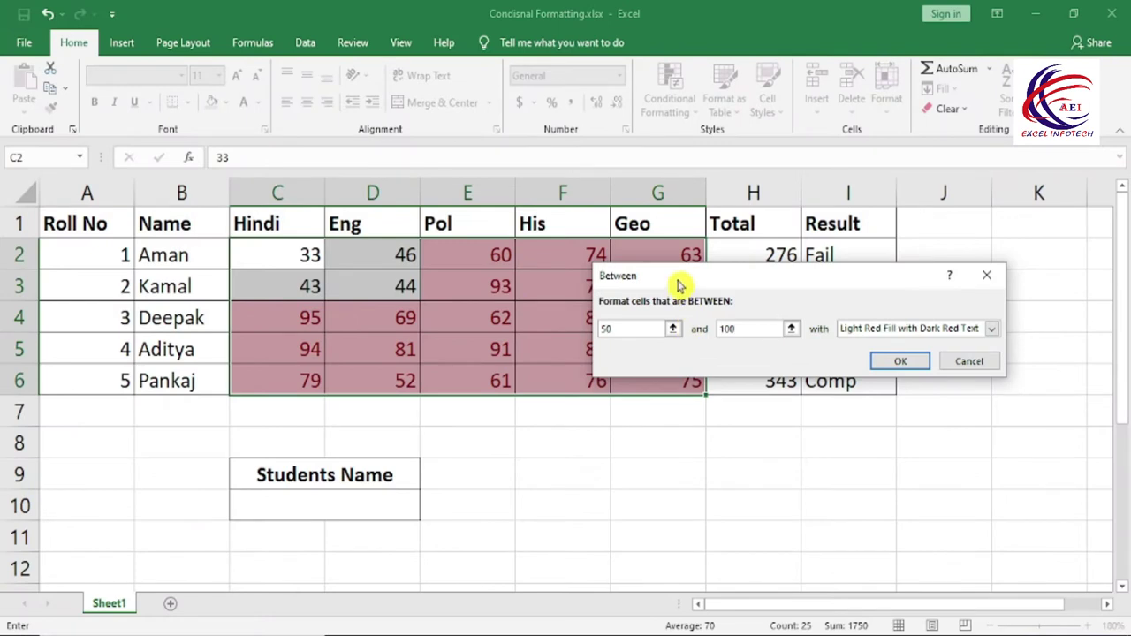
drag(677, 282, 676, 473)
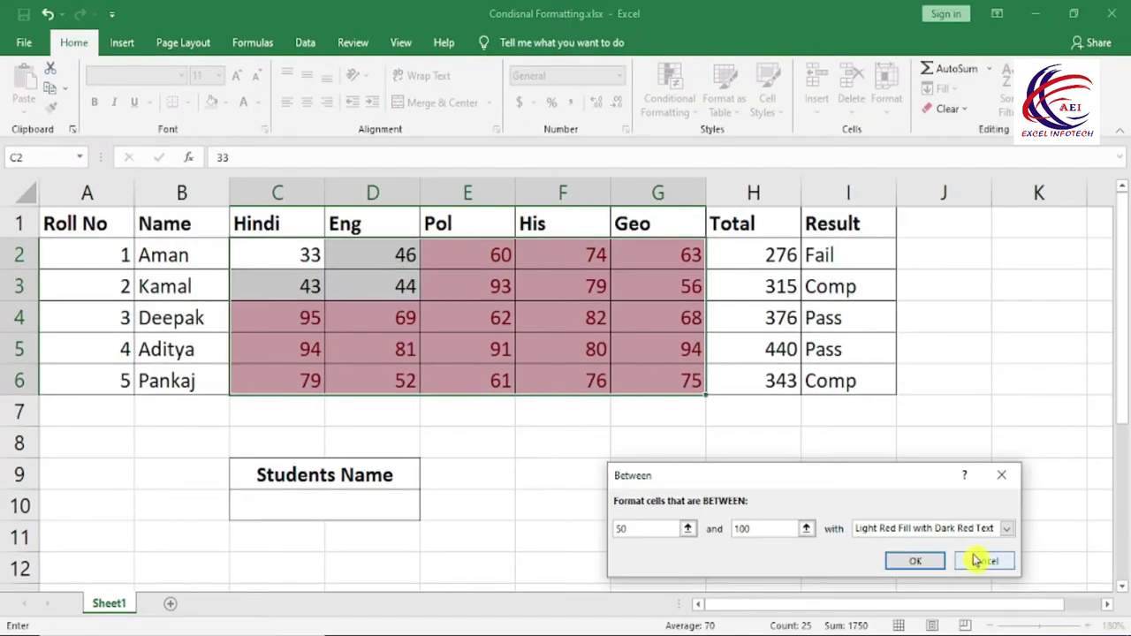
click(981, 560)
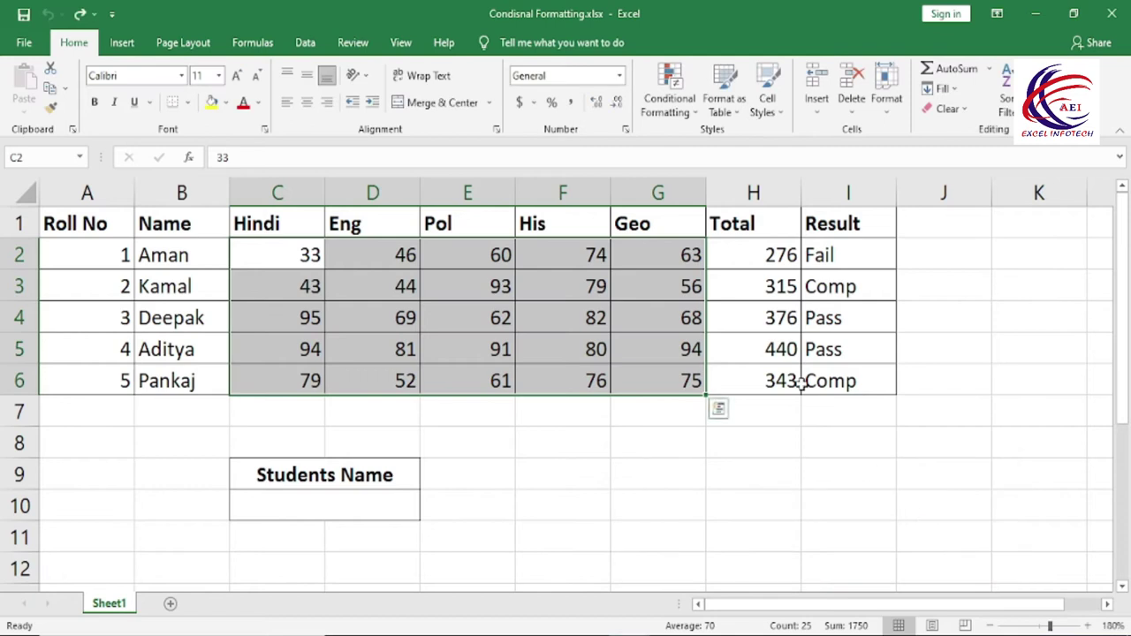
- Preview an Equal To 93 rule highlighting the Pol mark in light red, then dismiss it
click(668, 105)
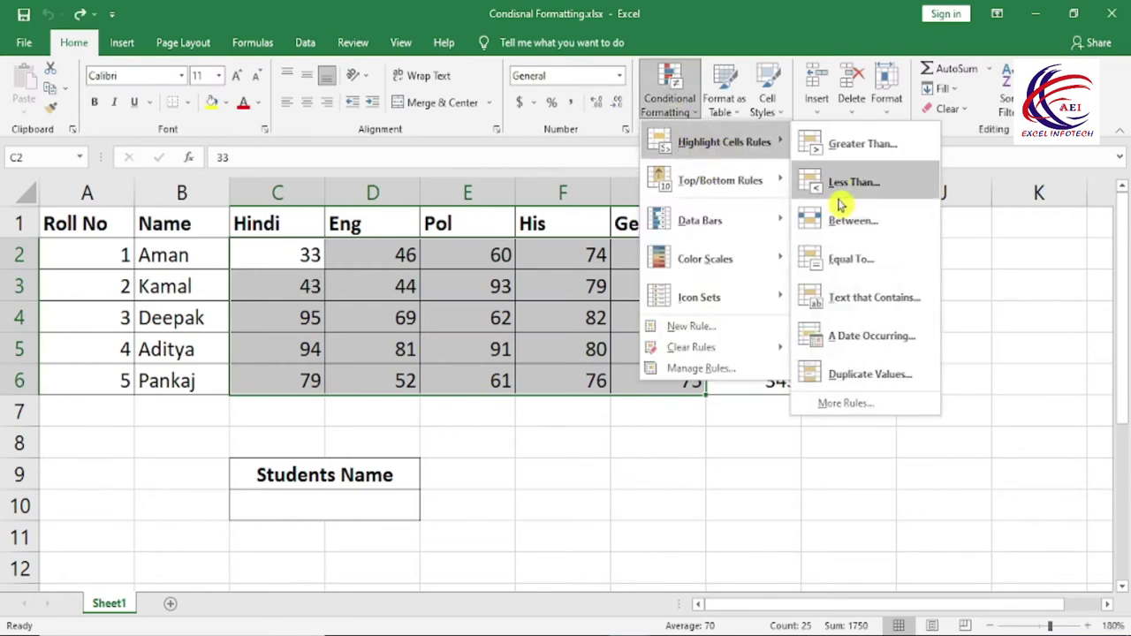
click(857, 264)
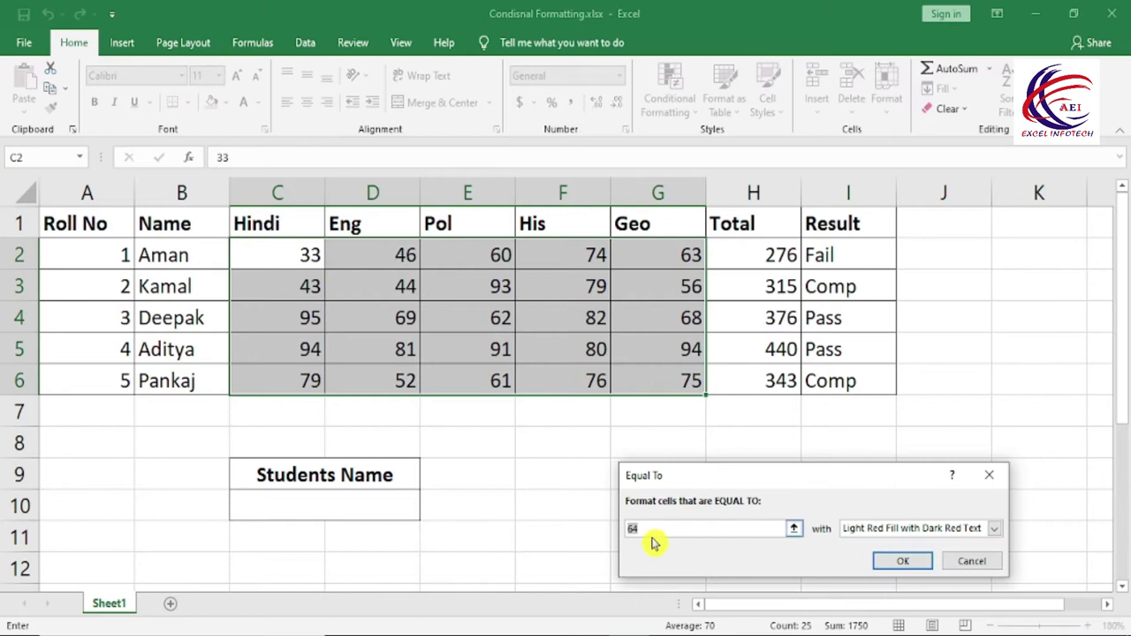
drag(669, 482, 677, 415)
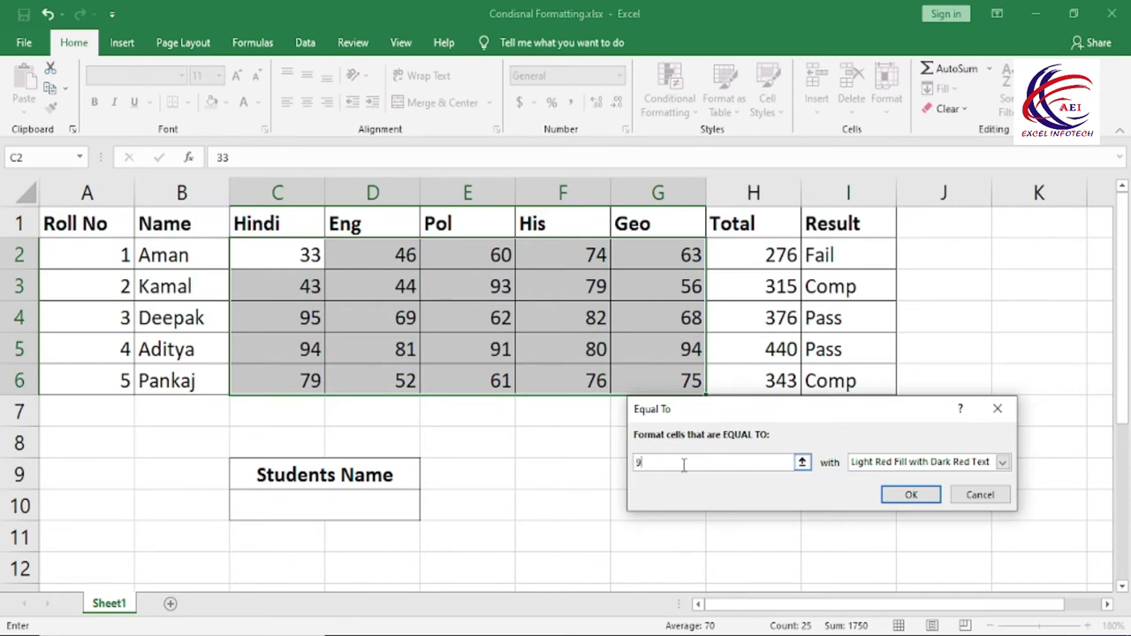
text(3)
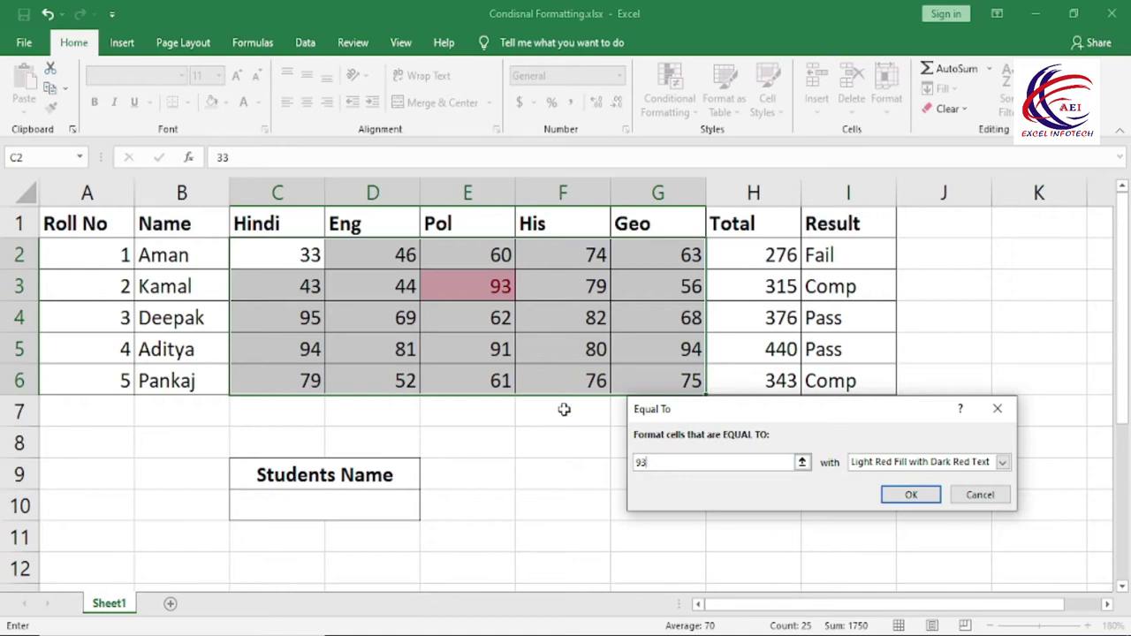
key(Escape)
- Select the five student names in the Name column
click(670, 93)
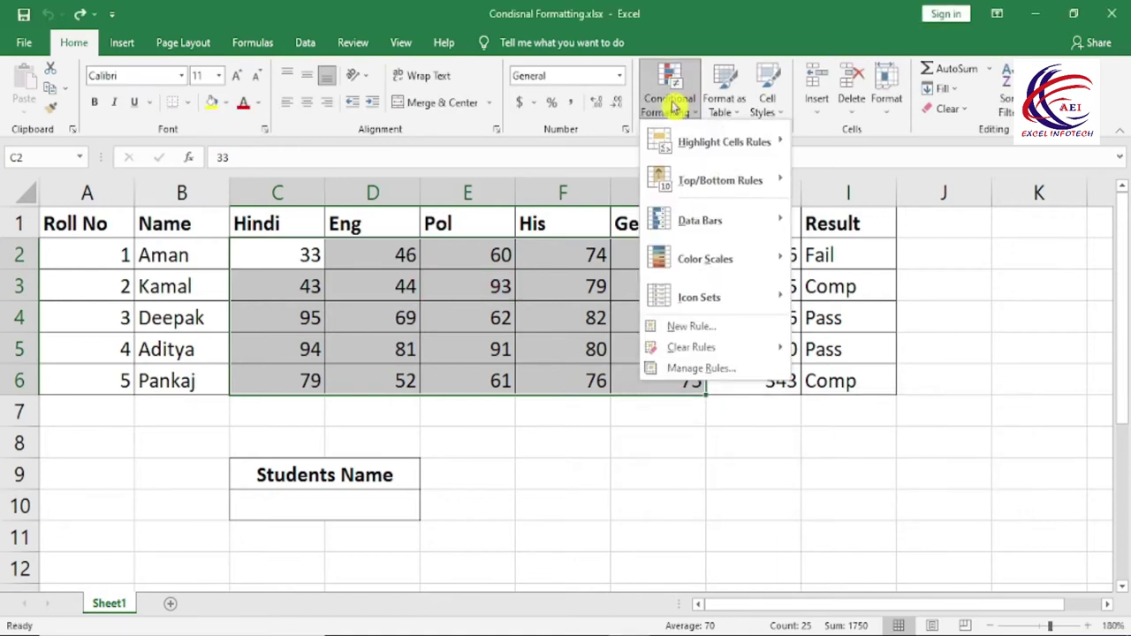
mouse_move(707, 152)
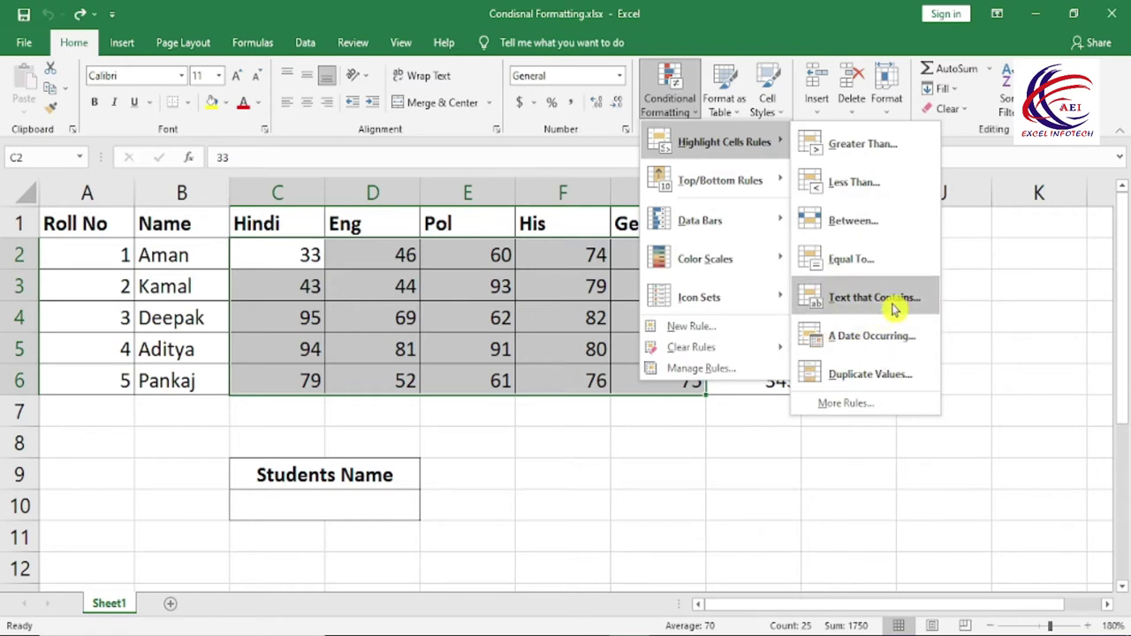
click(578, 467)
click(578, 466)
mouse_move(199, 255)
mouse_down()
mouse_move(185, 406)
mouse_move(182, 386)
mouse_up()
- Try a Text That Contains rule on the names with a test string, then cancel it
click(669, 106)
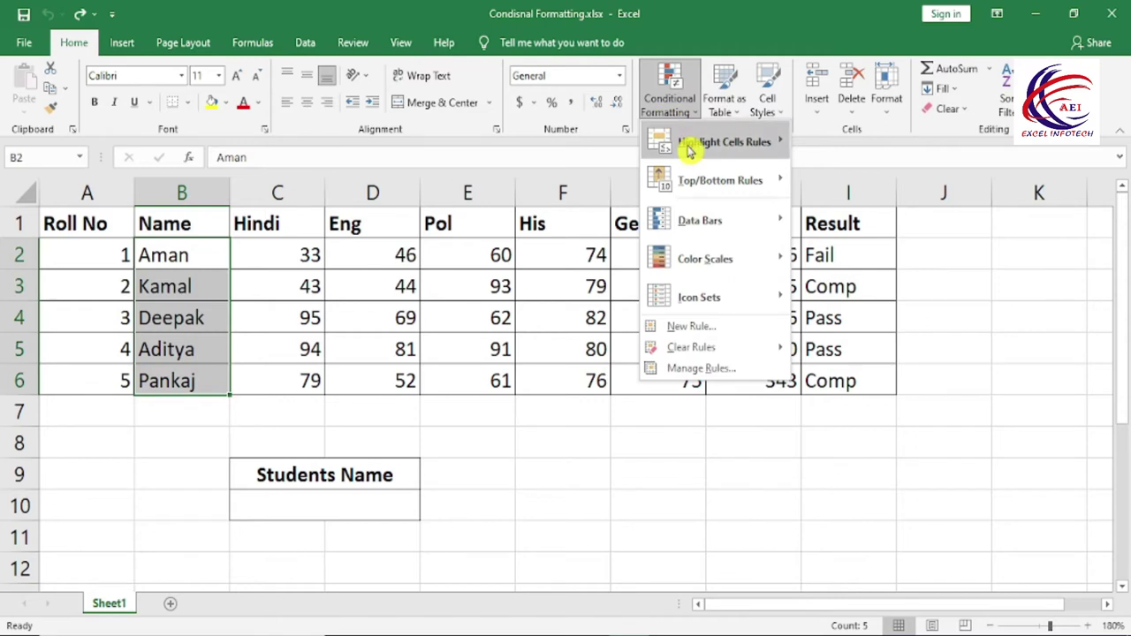
mouse_move(689, 152)
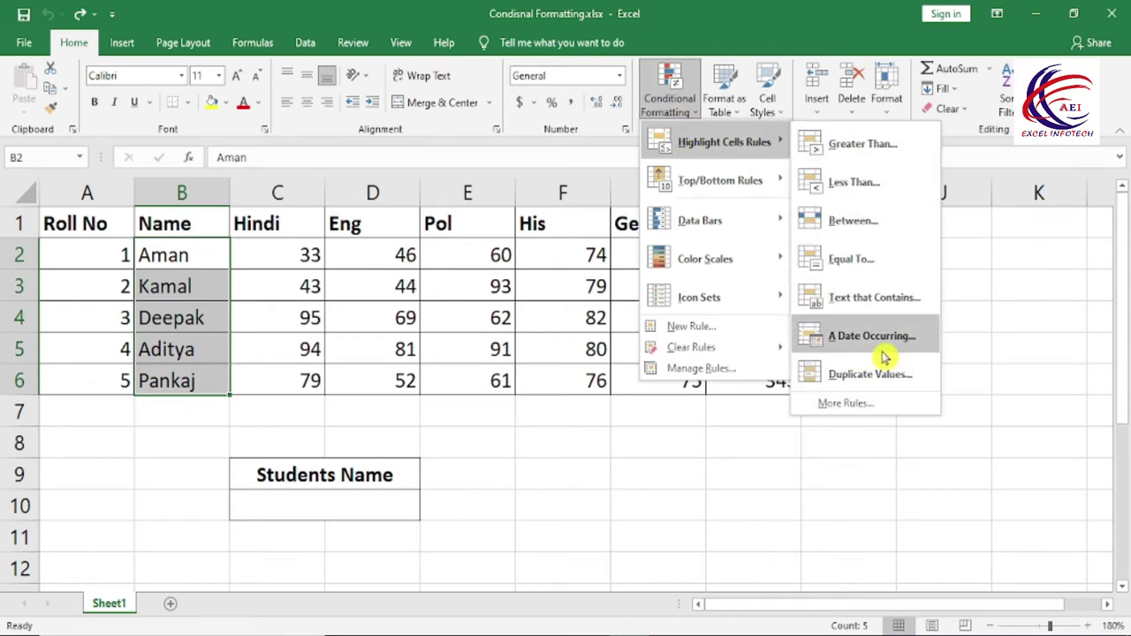
click(879, 303)
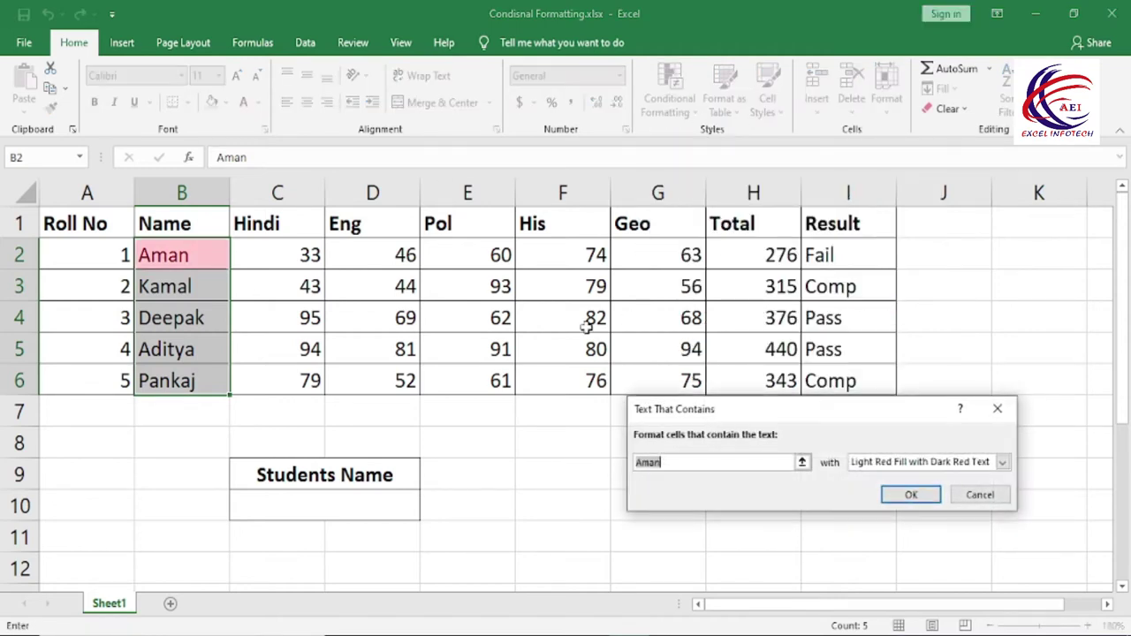
mouse_move(692, 404)
mouse_down()
mouse_move(601, 336)
mouse_move(585, 300)
mouse_move(588, 380)
mouse_up()
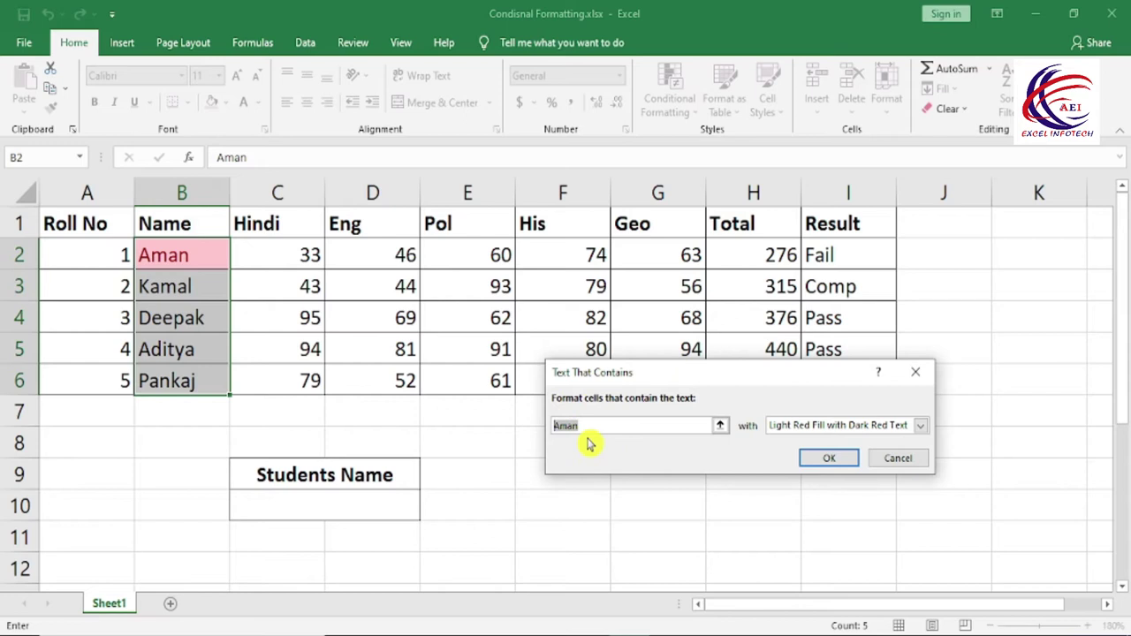
key(BackSpace)
text(kamal)
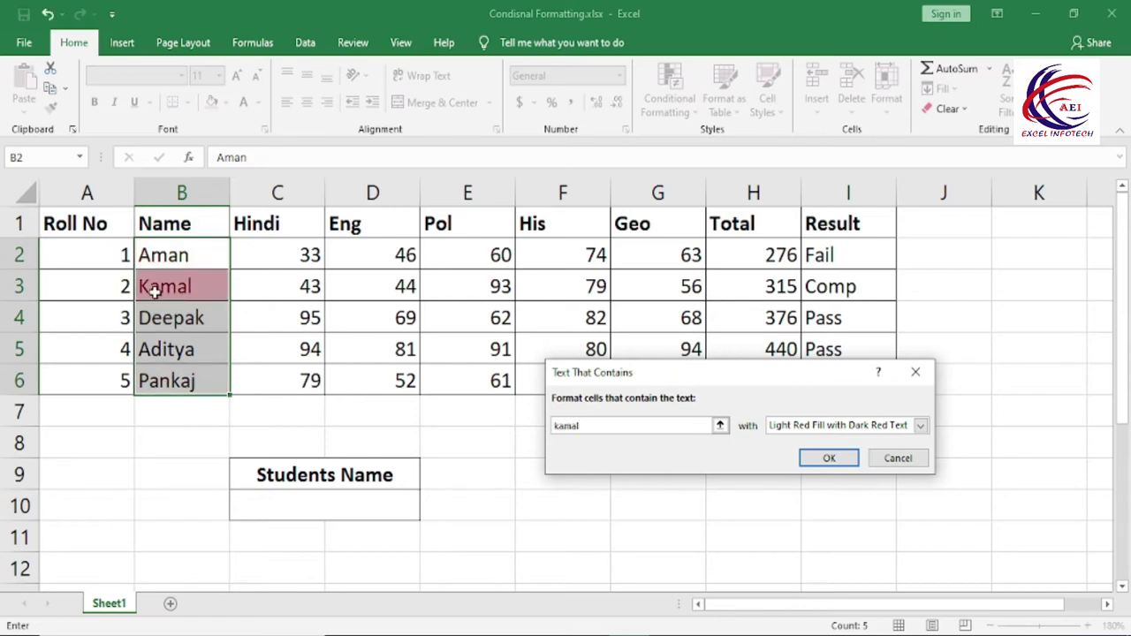
drag(606, 425, 511, 423)
click(899, 458)
- Highlight column B cells containing the first student's name in light red
click(170, 175)
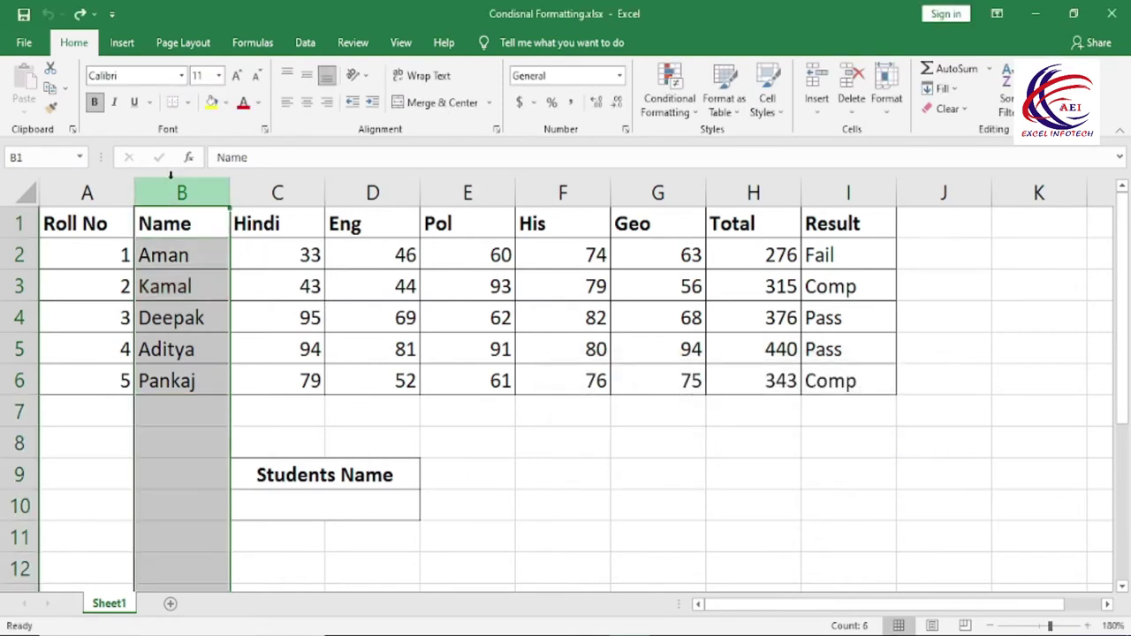
click(685, 113)
mouse_move(698, 148)
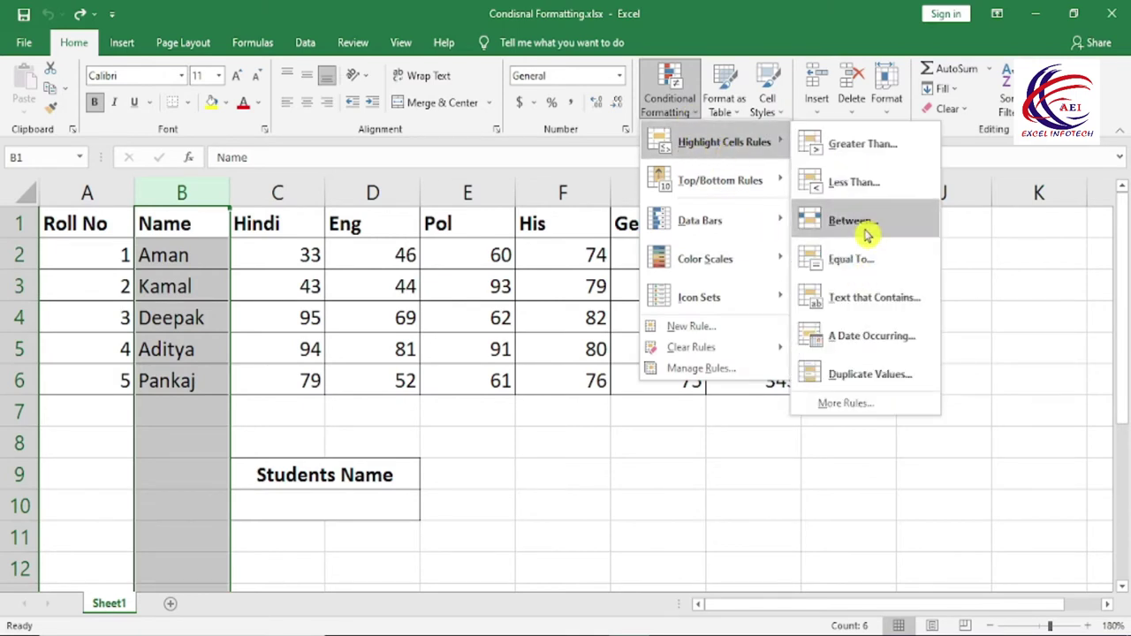
click(894, 306)
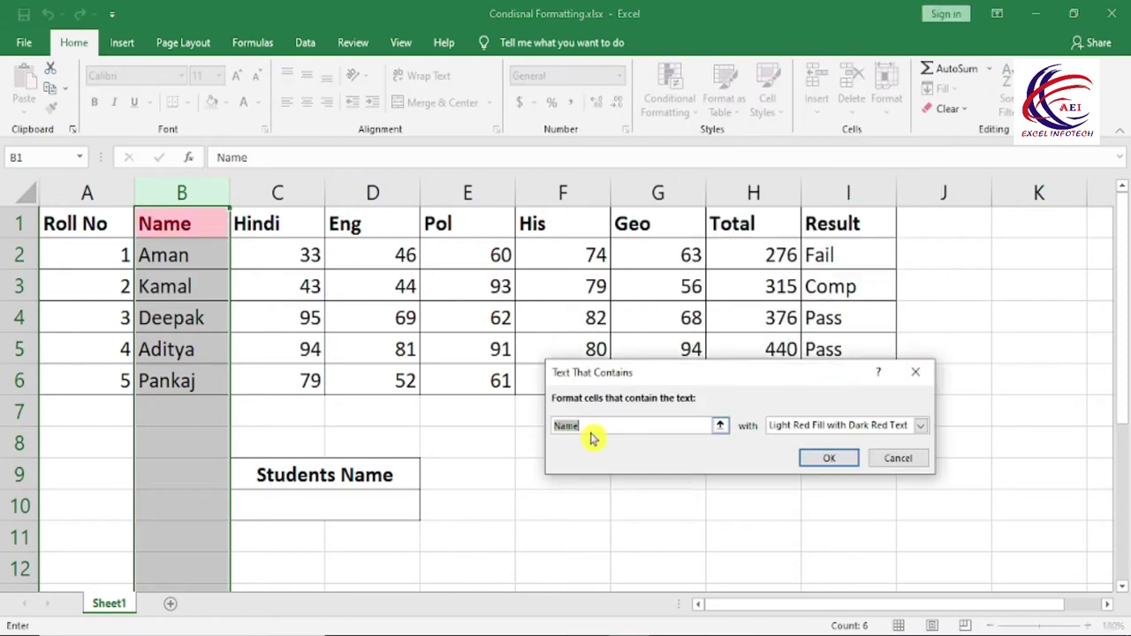
text(Aman)
click(827, 456)
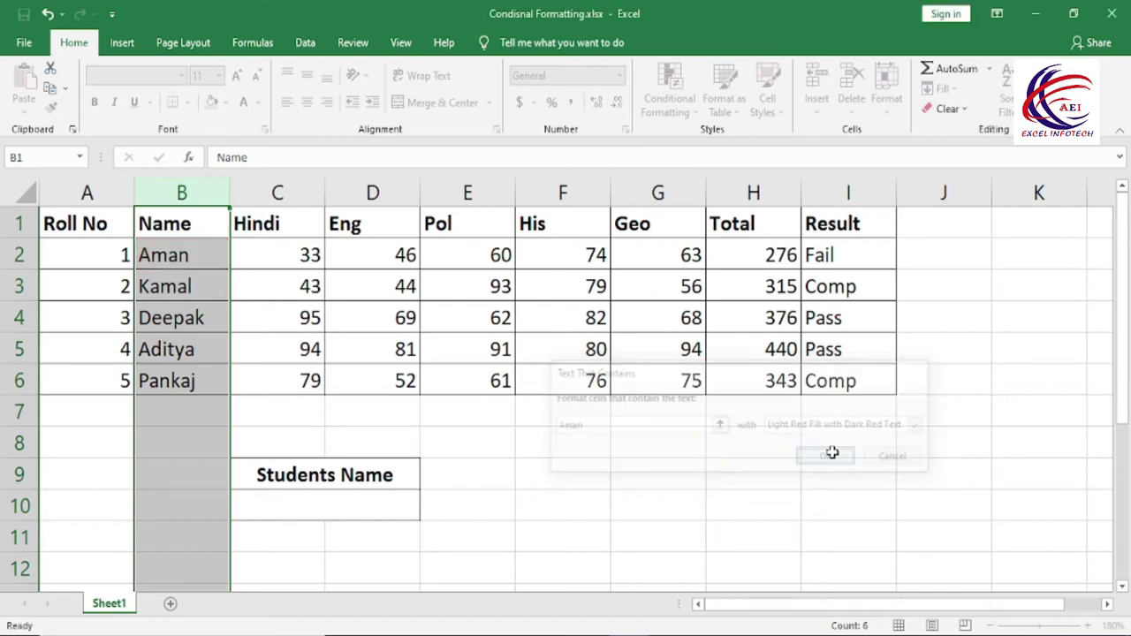
- Test the rule by entering that name in lowercase in B7, then undo the entry and highlighting
click(168, 258)
click(166, 411)
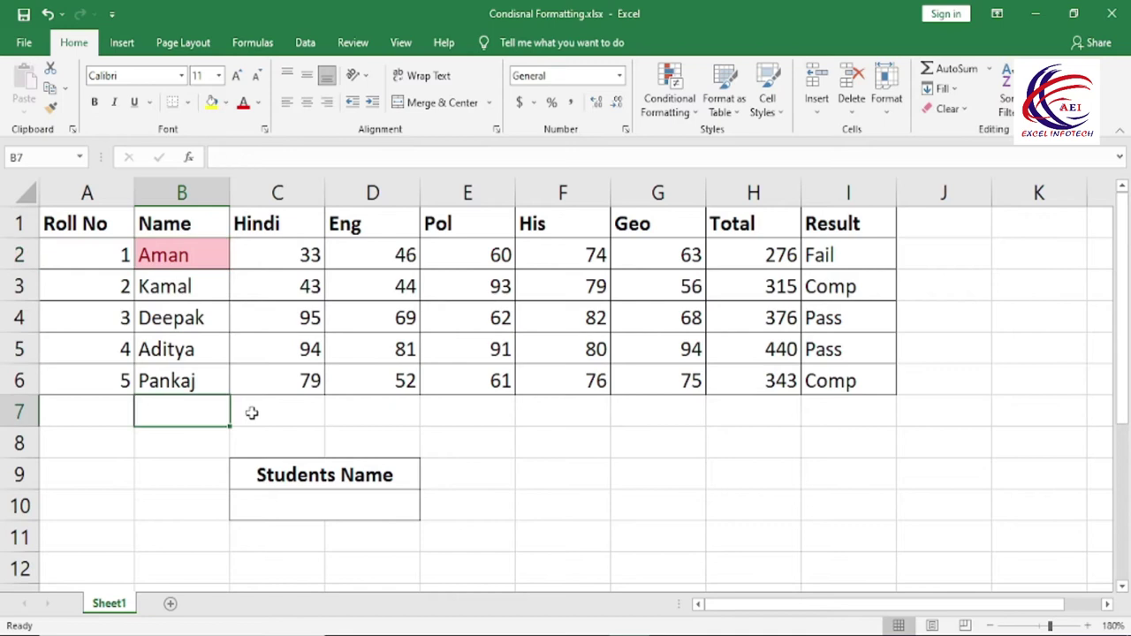
text(aman)
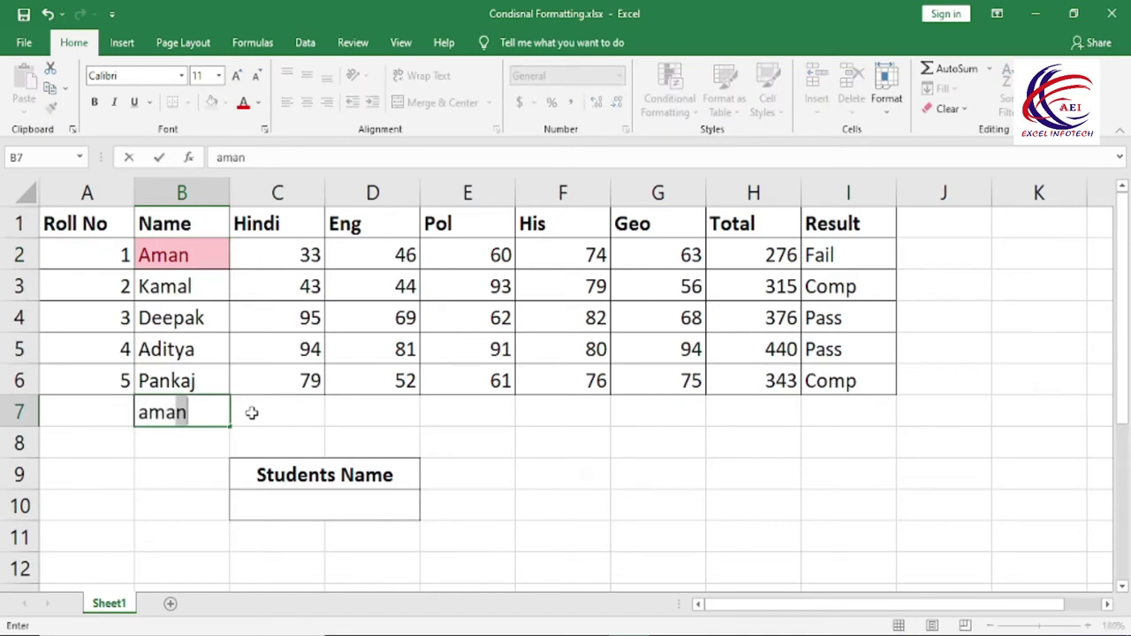
key(Return)
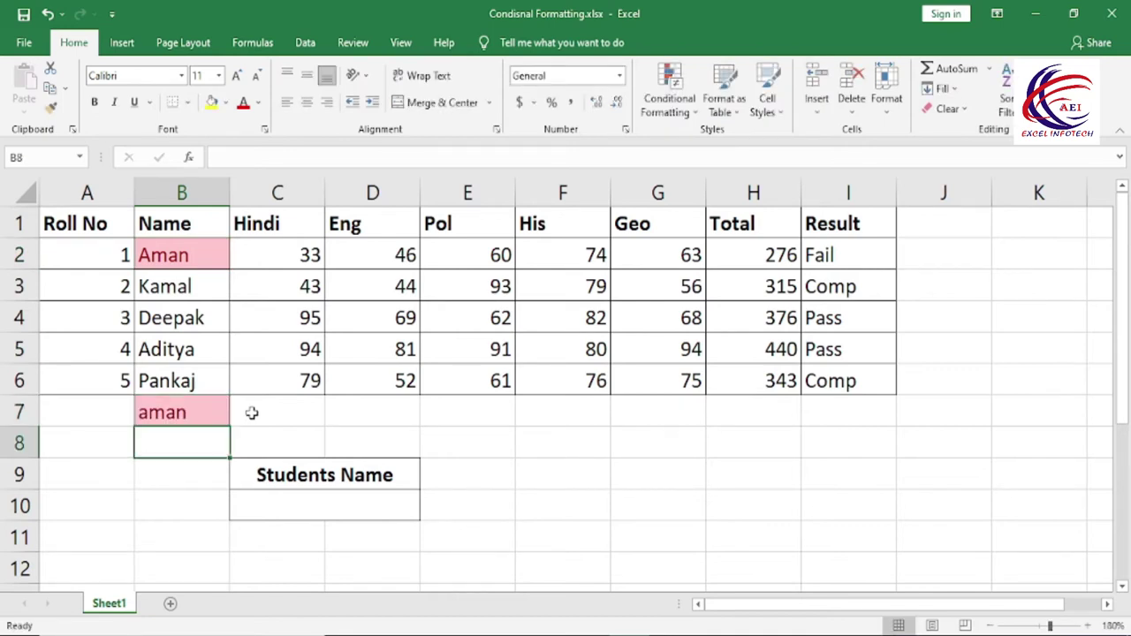
click(161, 399)
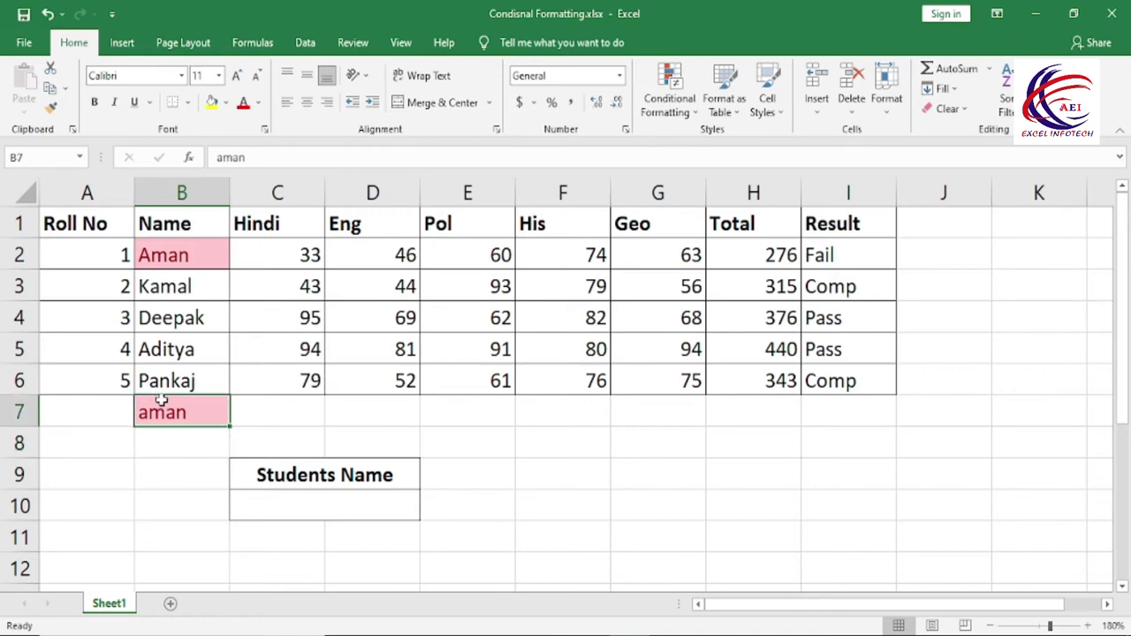
click(157, 445)
click(162, 469)
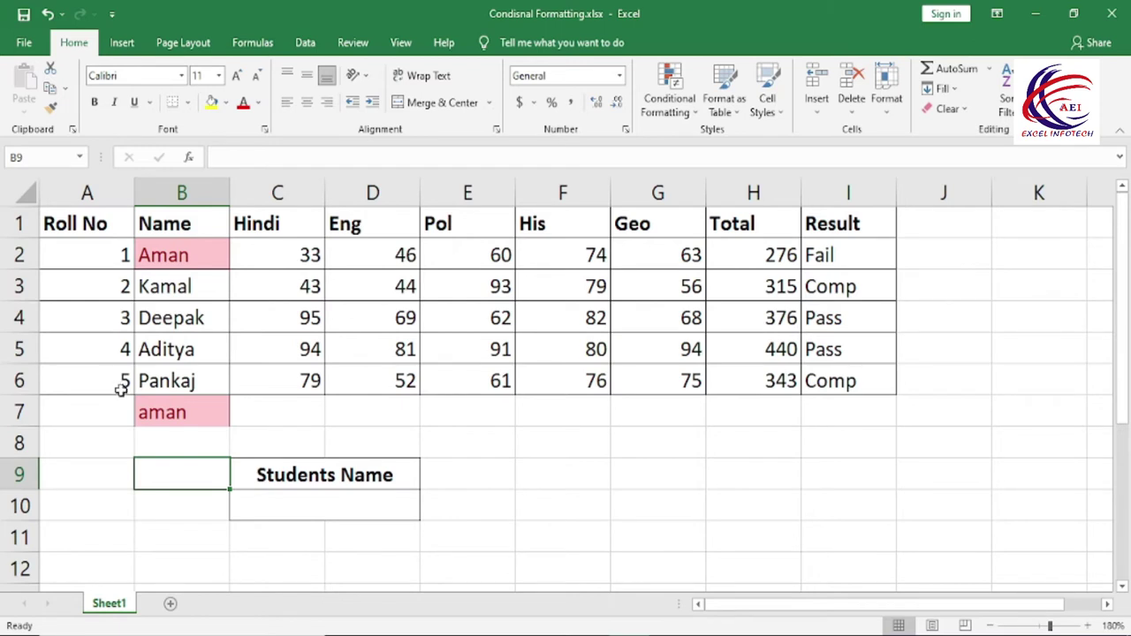
key(ctrl+z)
key(ctrl+z)
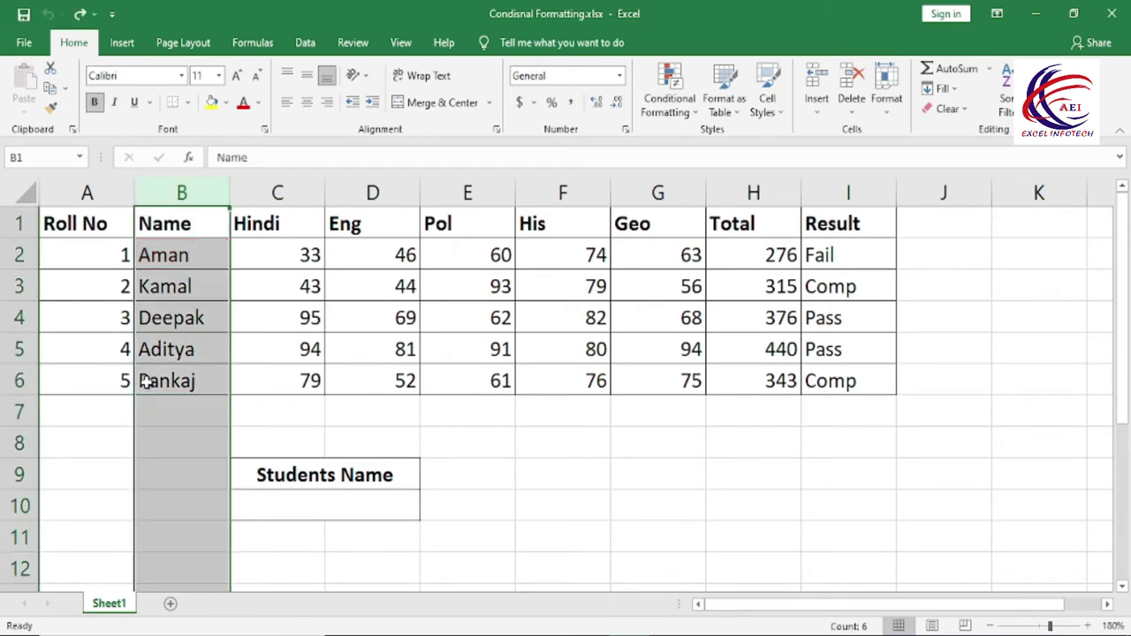
key(ctrl+z)
drag(285, 252, 694, 381)
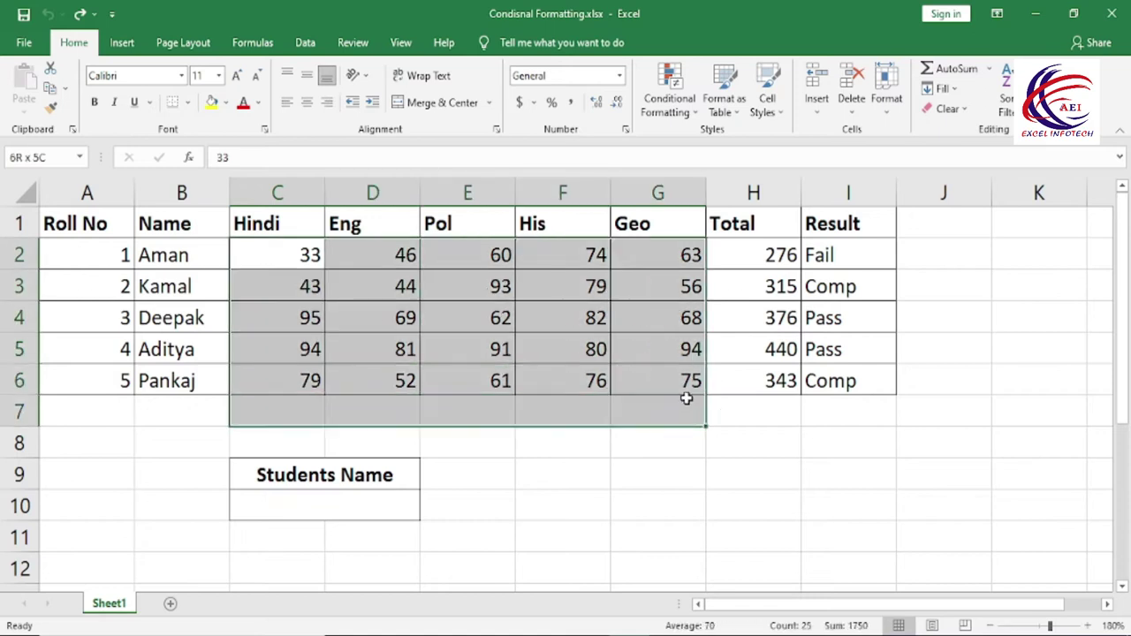
click(678, 113)
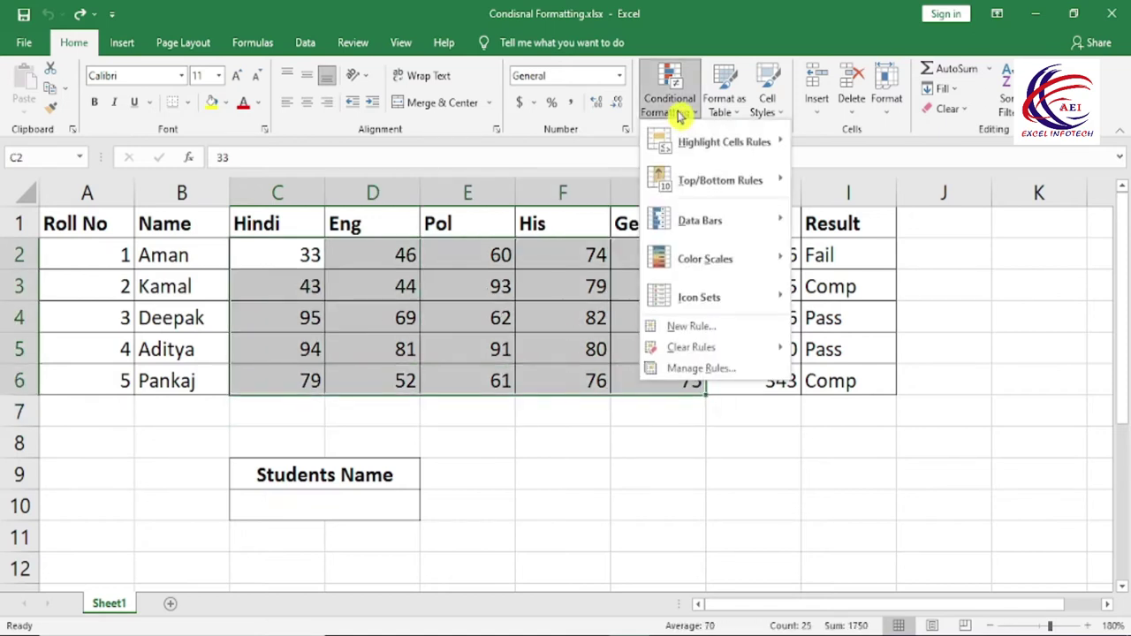
mouse_move(701, 137)
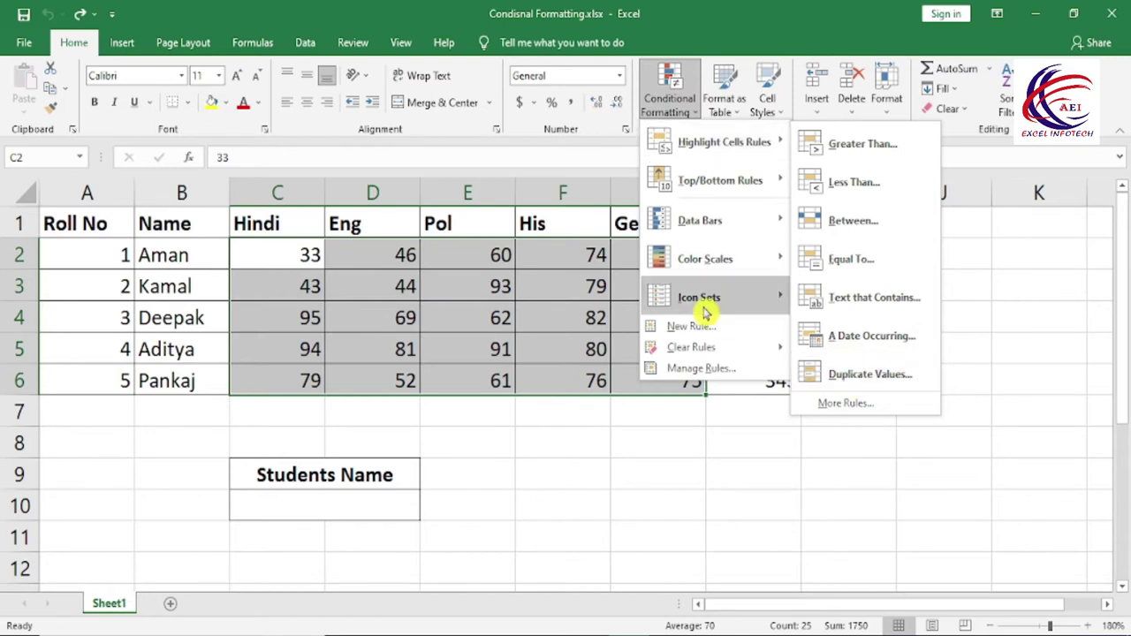
click(888, 386)
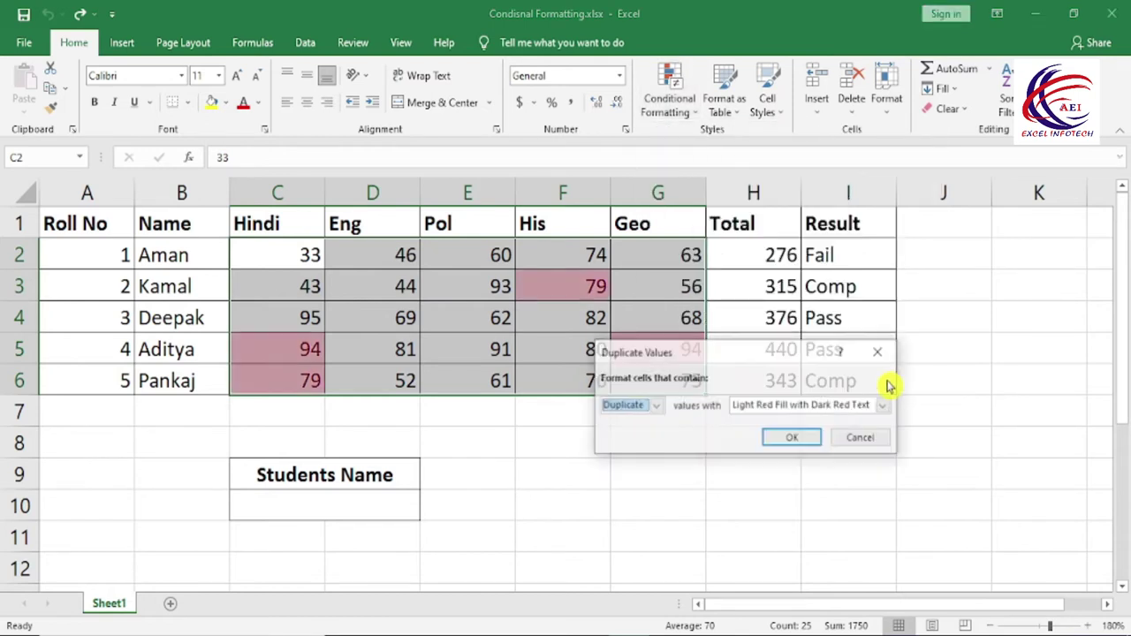
drag(745, 365, 756, 463)
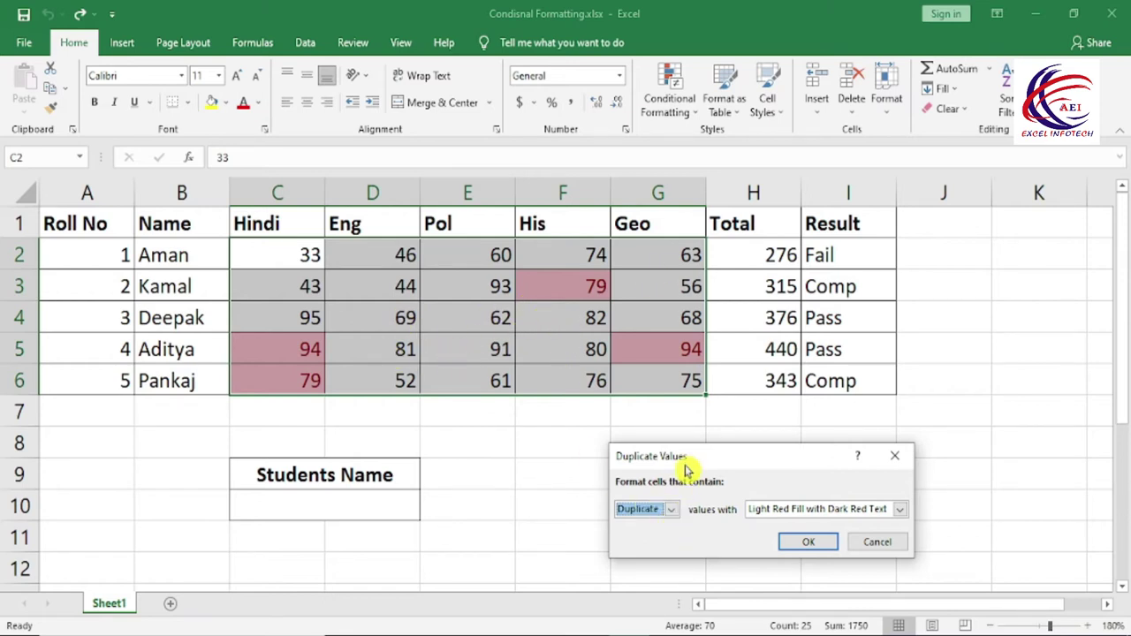
drag(686, 467, 632, 326)
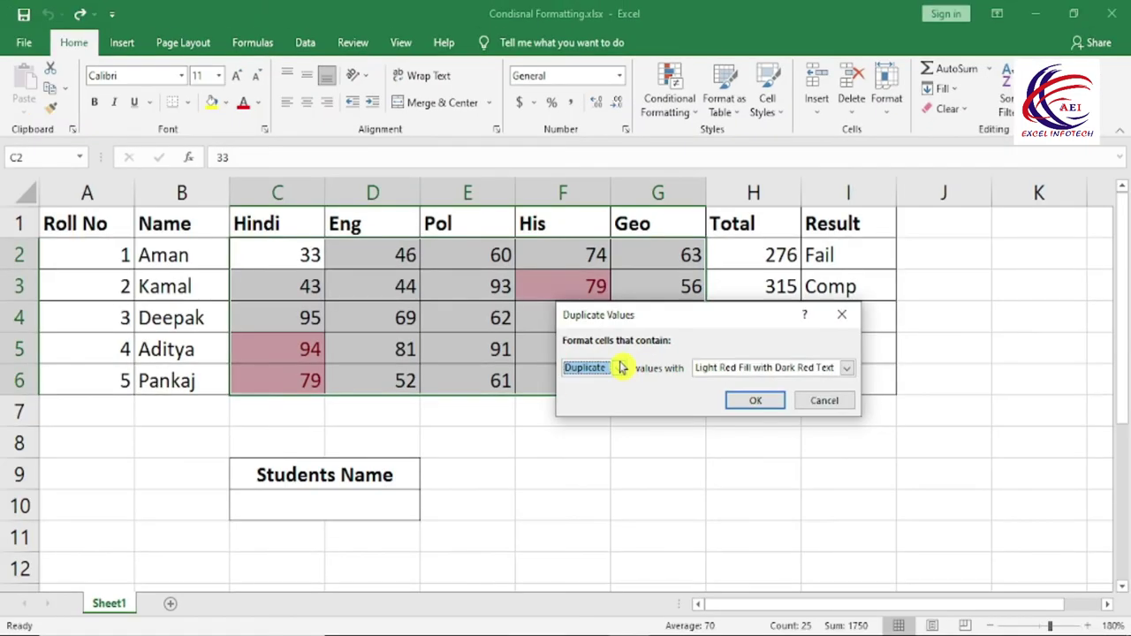
click(621, 370)
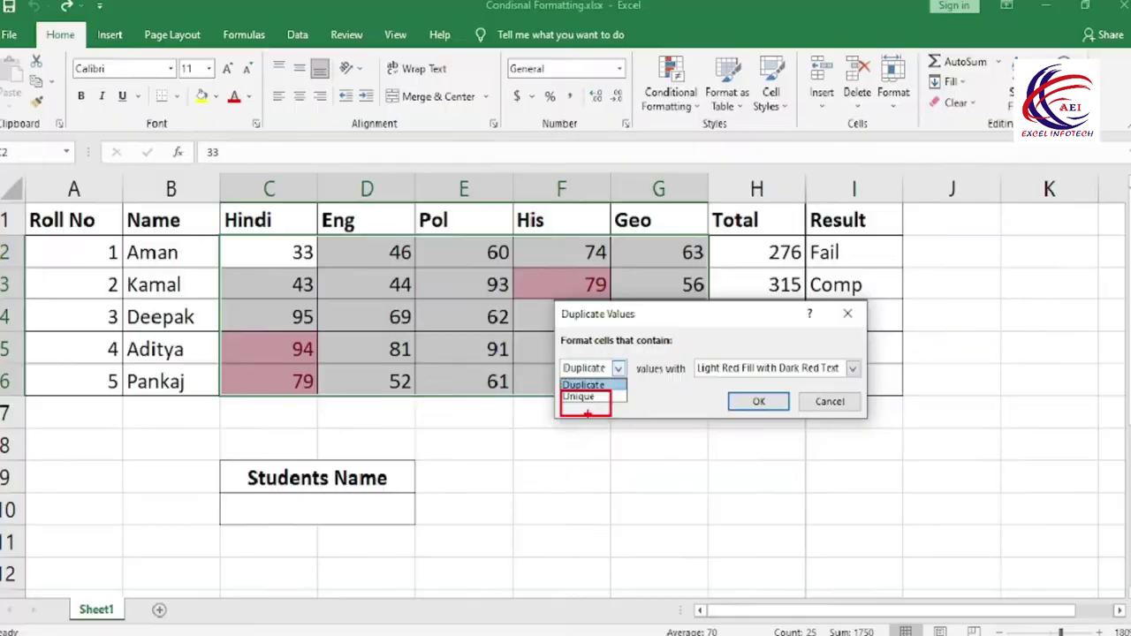
click(672, 466)
click(618, 368)
click(604, 397)
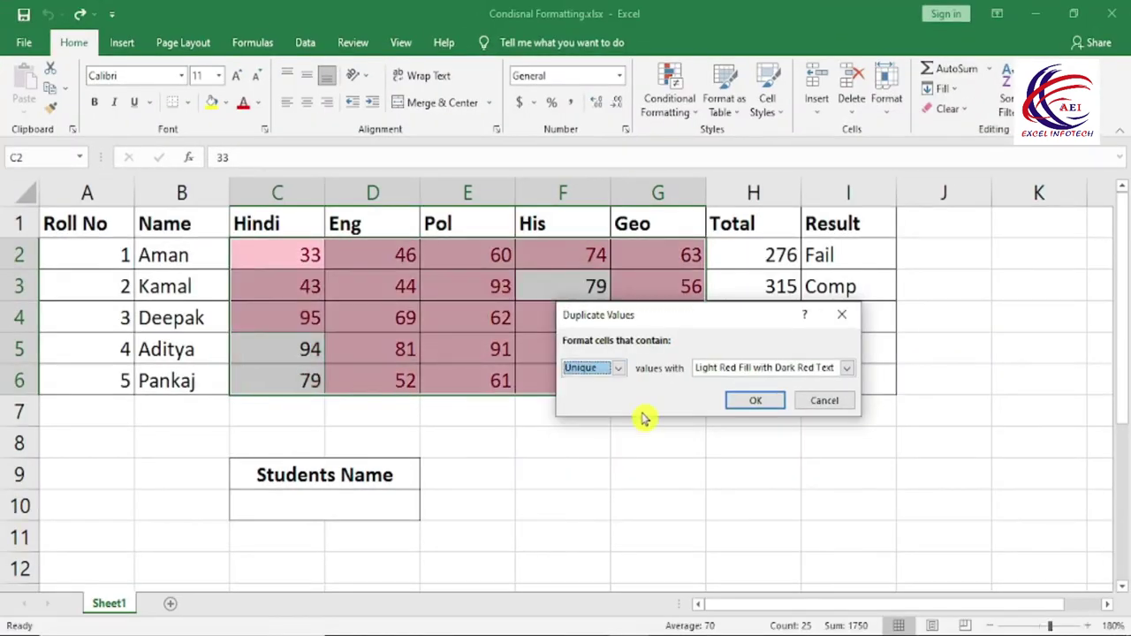
click(756, 401)
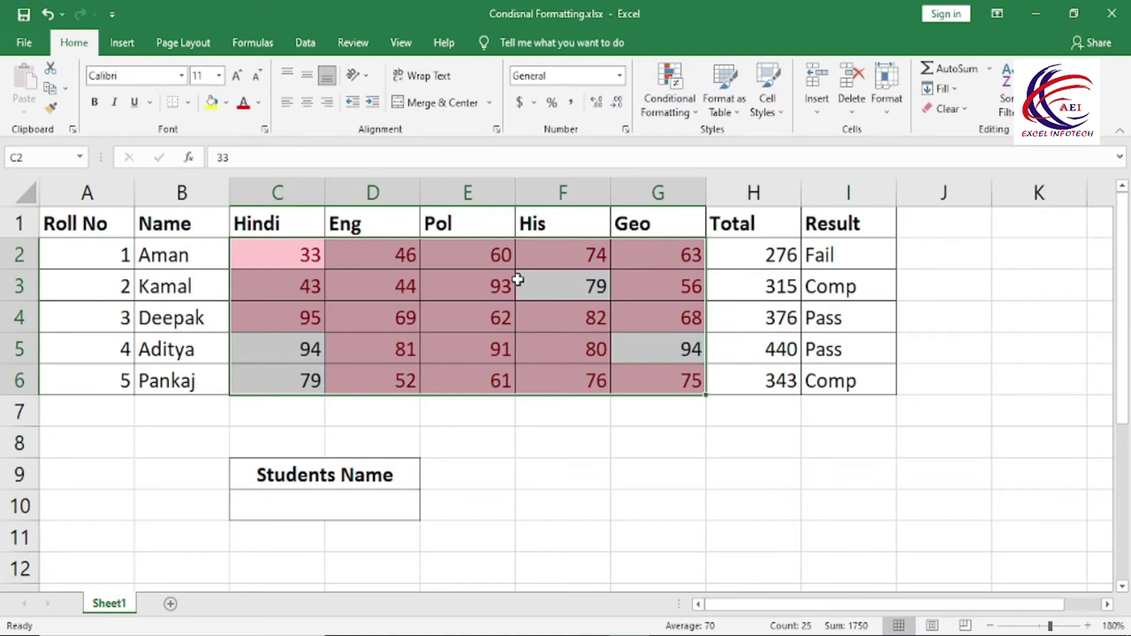
key(ctrl+z)
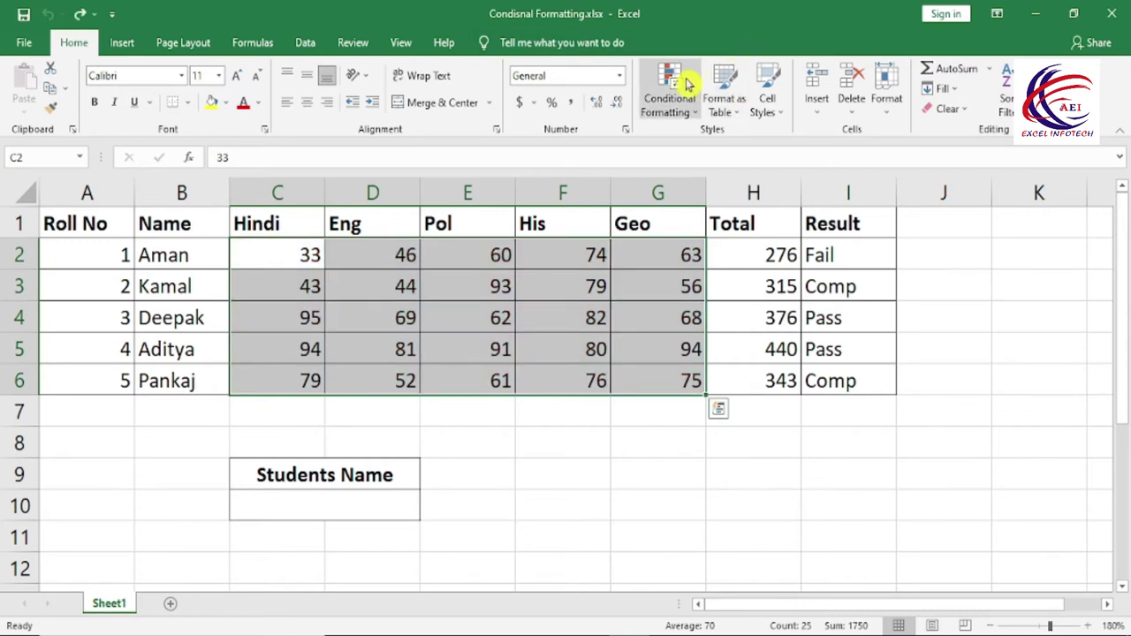
click(686, 92)
mouse_move(733, 144)
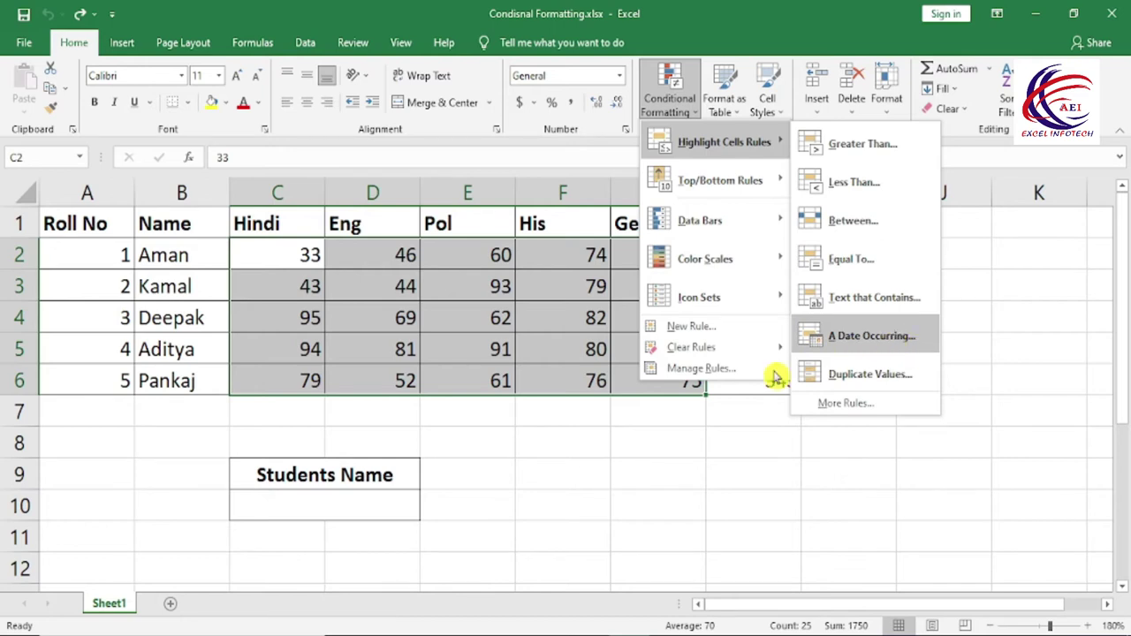
key(Escape)
- Add a new Sheet2 and zoom it to 180%
click(172, 609)
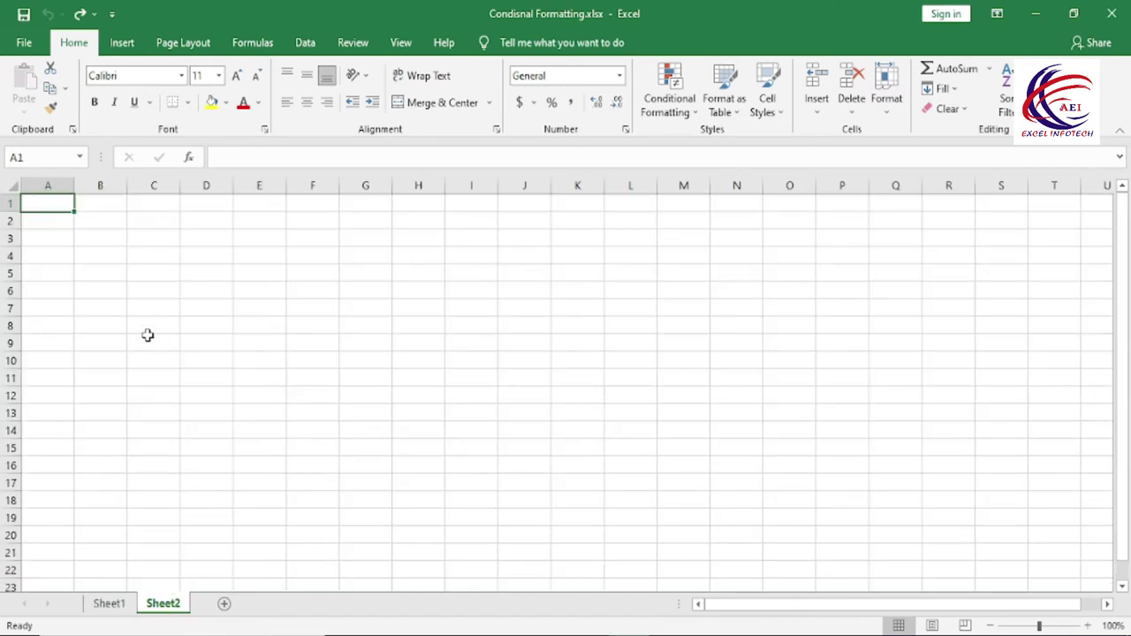
click(1087, 626)
click(1087, 625)
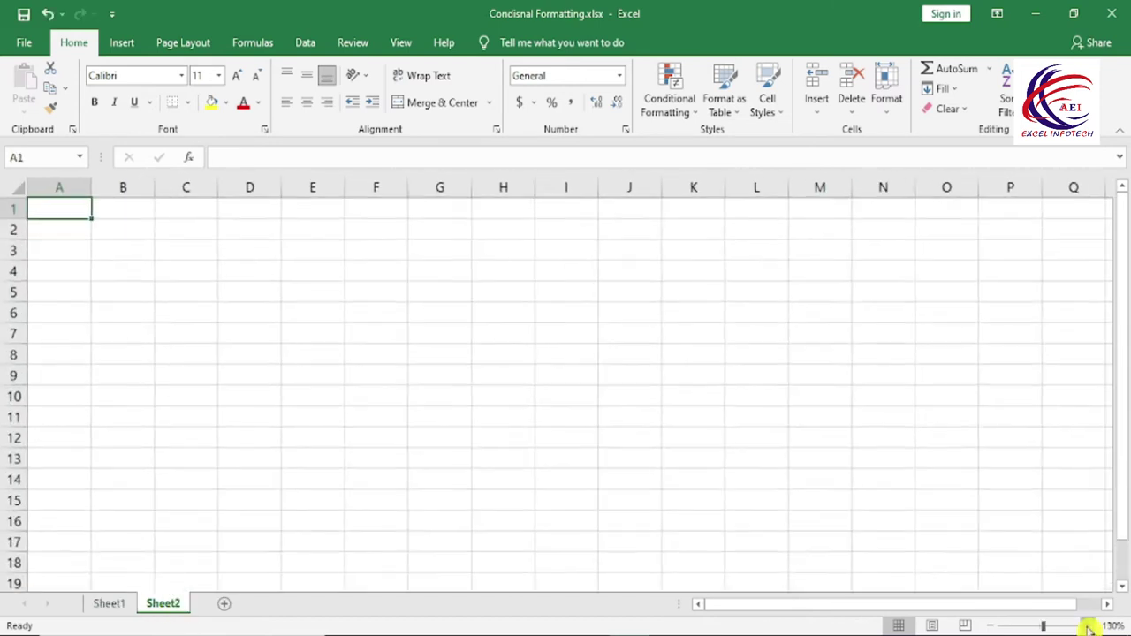
click(1087, 626)
click(1087, 626)
click(1087, 626)
click(1086, 625)
- Enter 07/10/2021 in A2 and fill the dates down to 7/20/2021 in A12
click(371, 380)
click(96, 250)
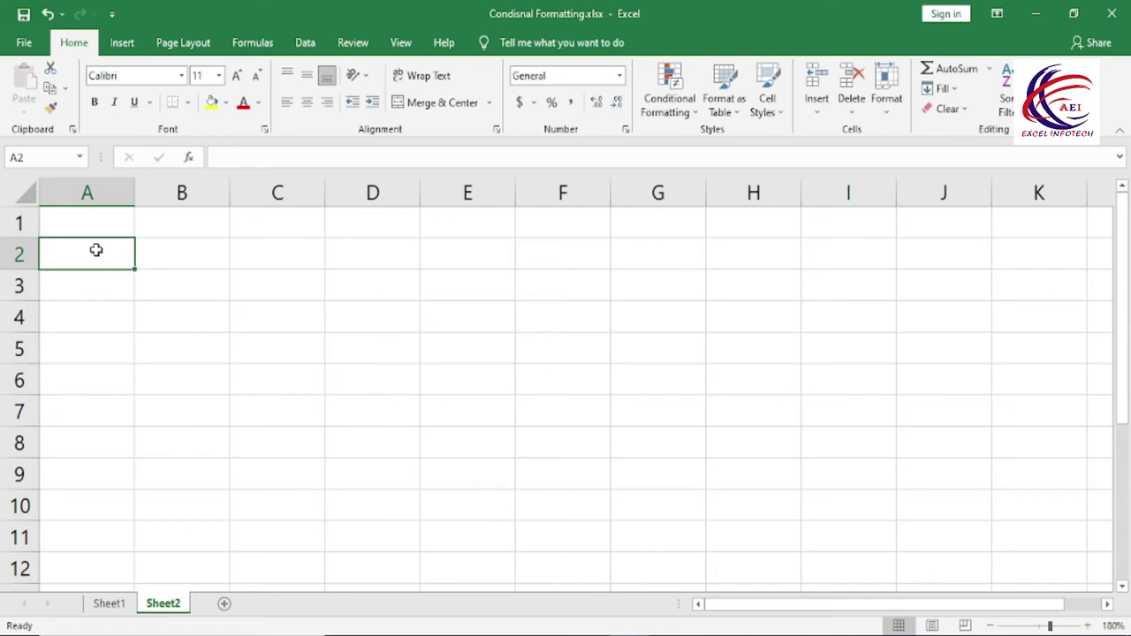
text(07/10/2021)
key(Return)
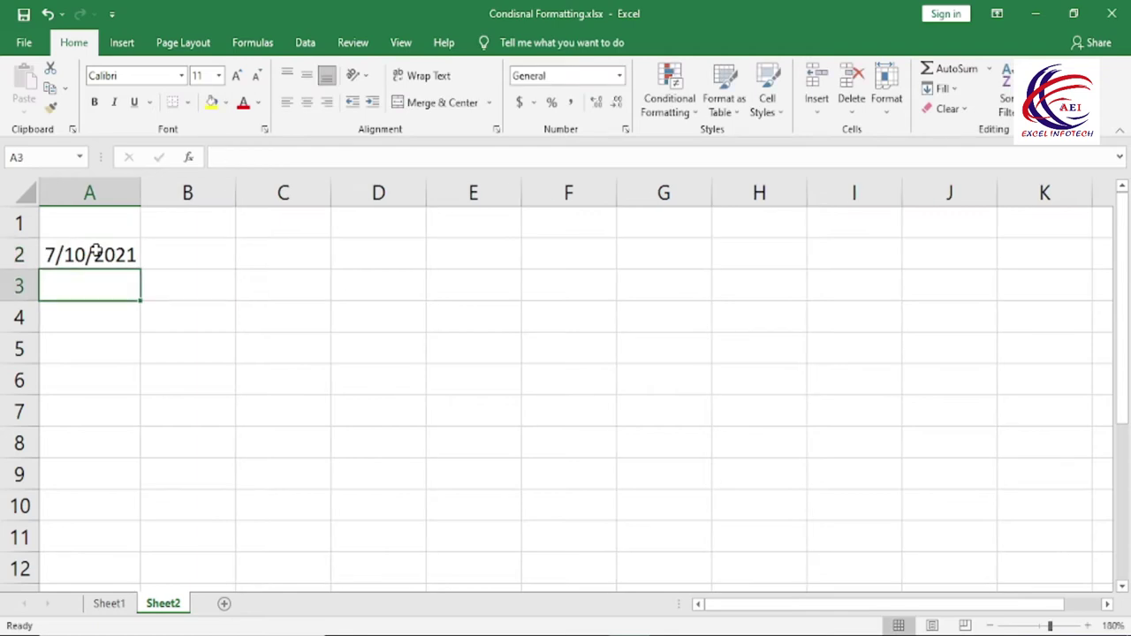
click(131, 253)
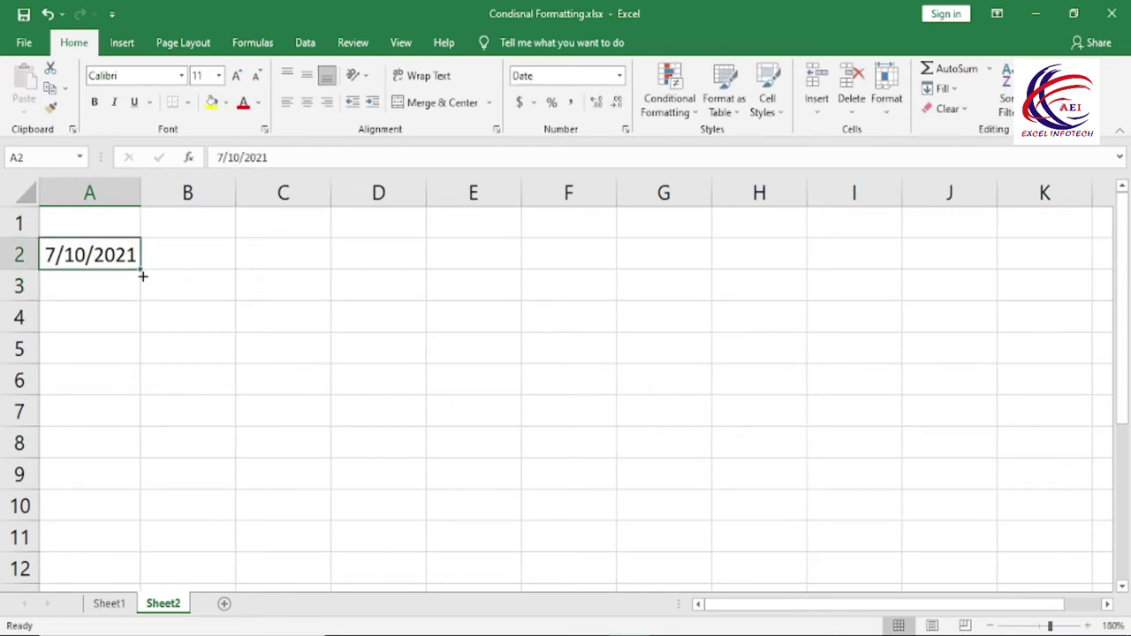
drag(142, 276, 146, 571)
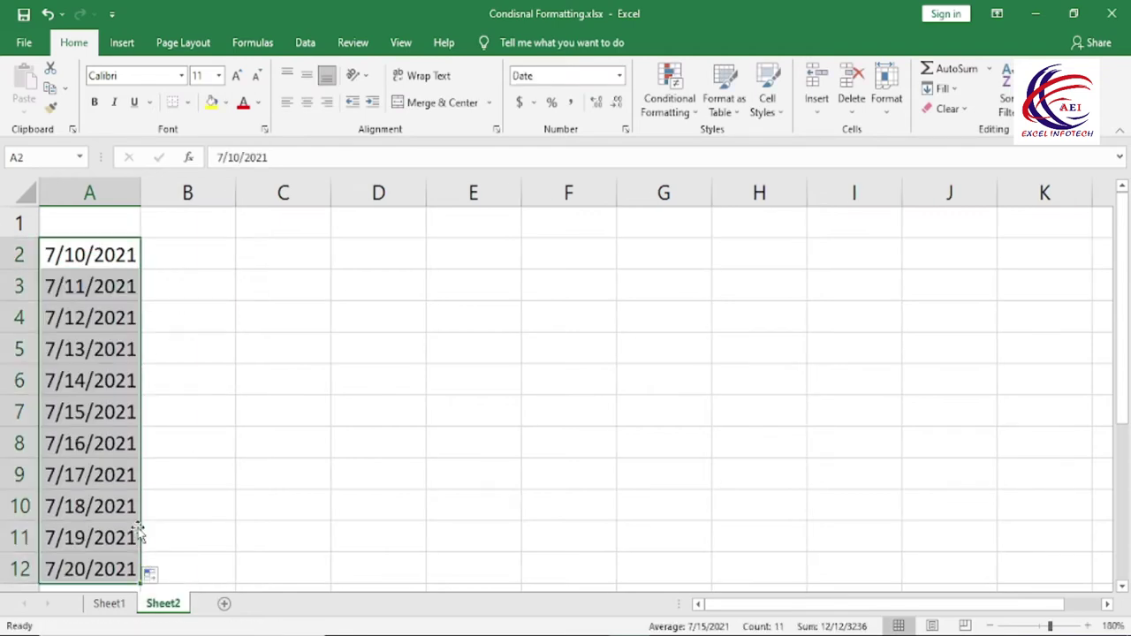
scroll(137, 518, down, 1)
scroll(123, 477, up, 1)
click(671, 111)
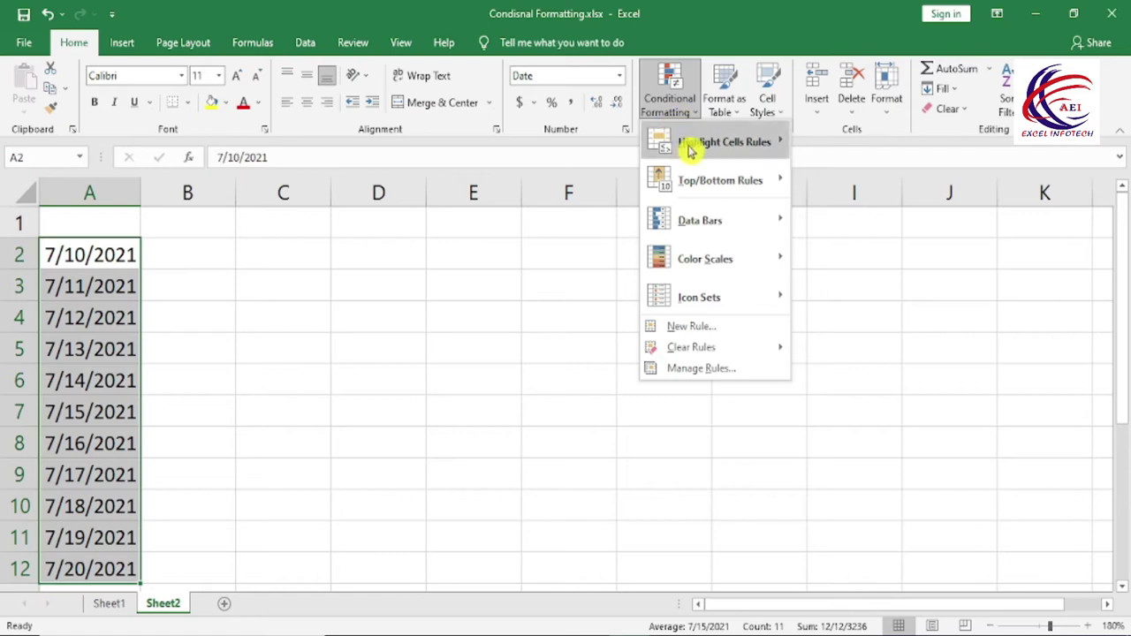
mouse_move(682, 144)
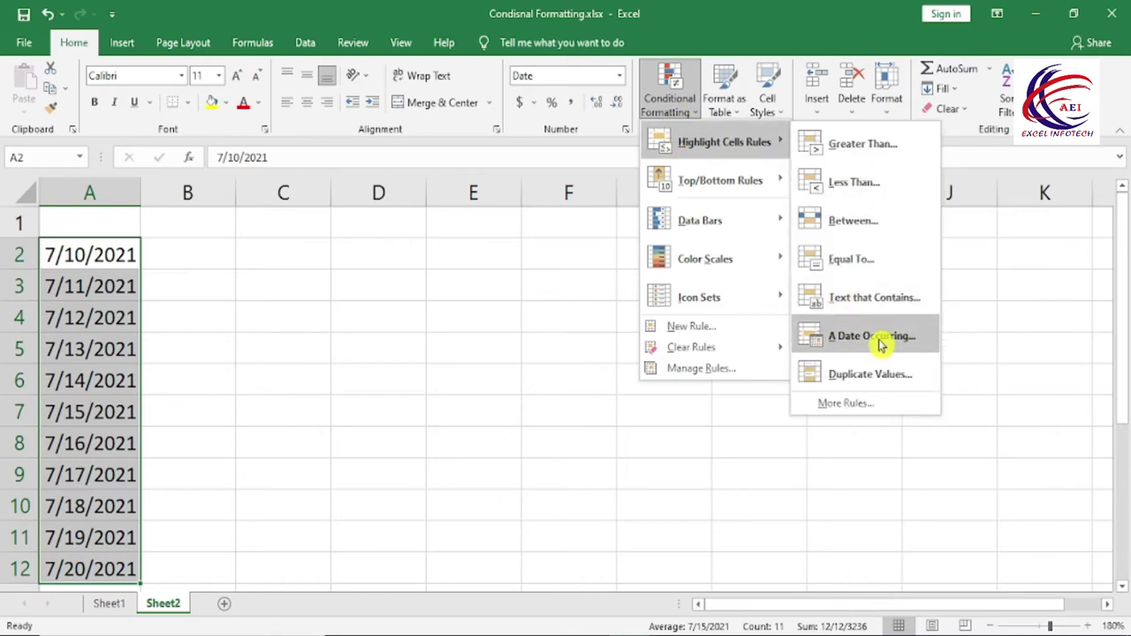
click(879, 344)
drag(664, 335, 545, 253)
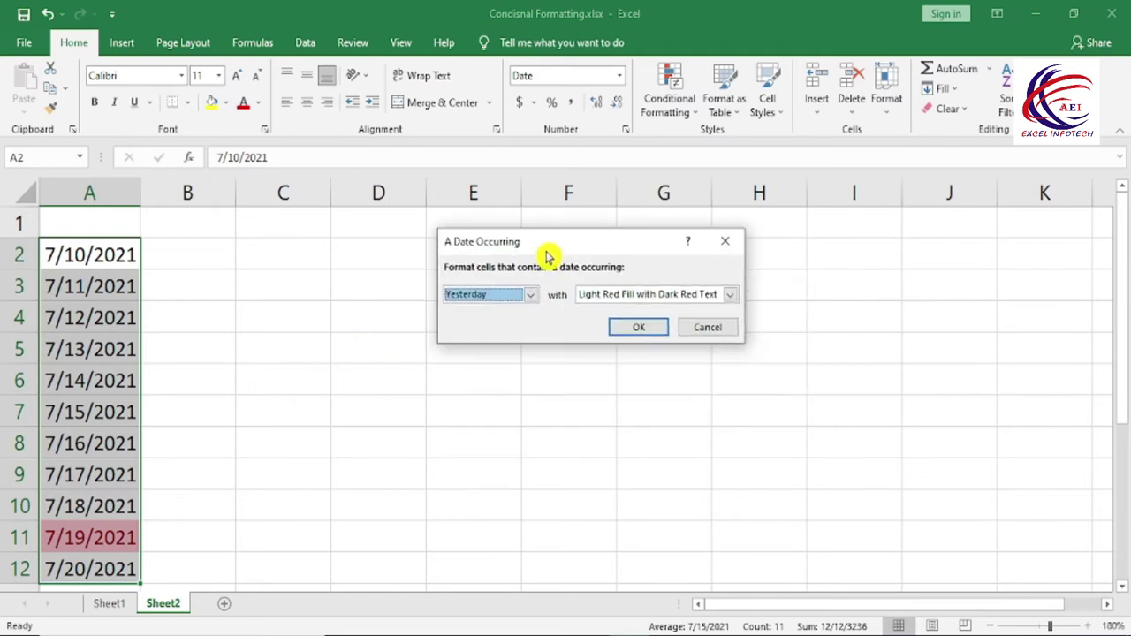
click(532, 296)
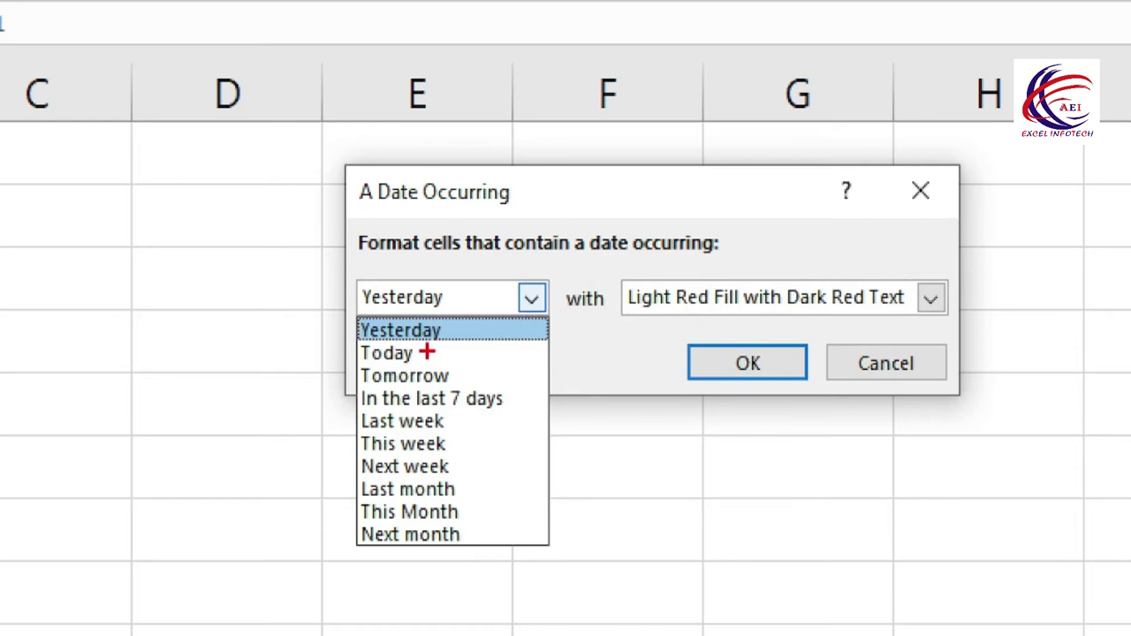
mouse_move(432, 351)
mouse_down()
mouse_move(465, 352)
mouse_move(496, 375)
mouse_up()
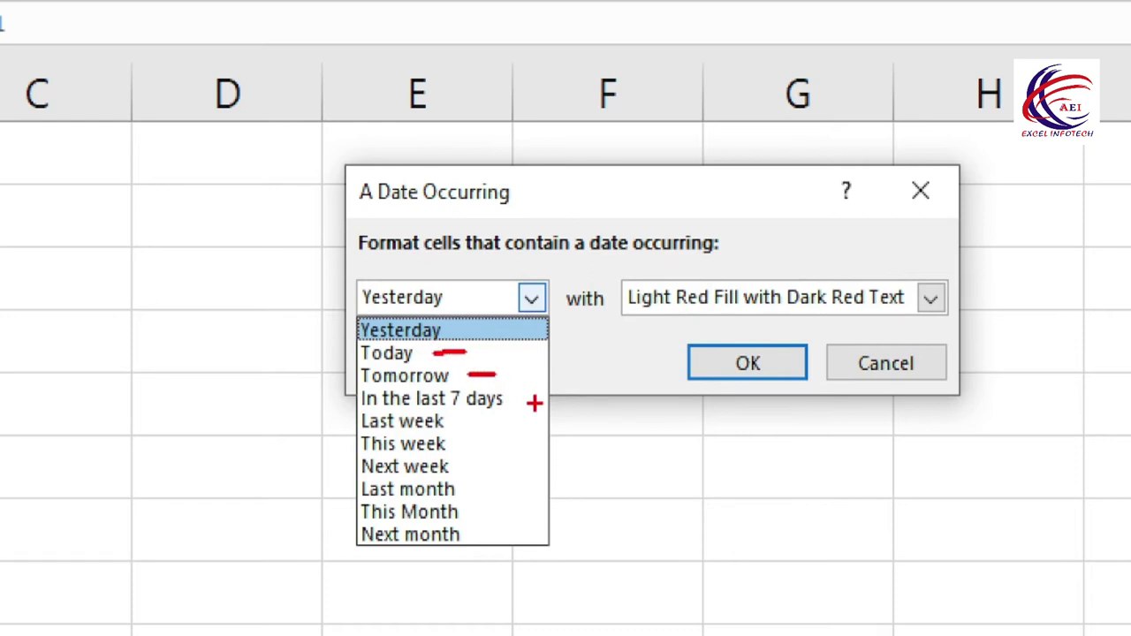
mouse_move(454, 422)
mouse_down()
mouse_move(478, 424)
mouse_move(487, 471)
mouse_up()
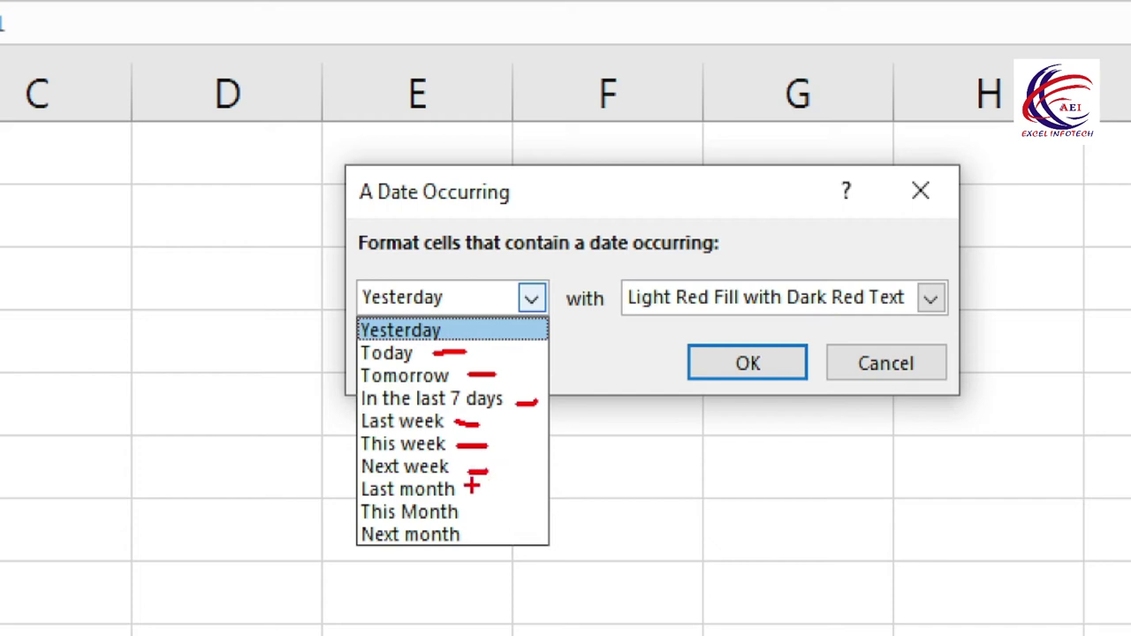
drag(478, 512, 498, 511)
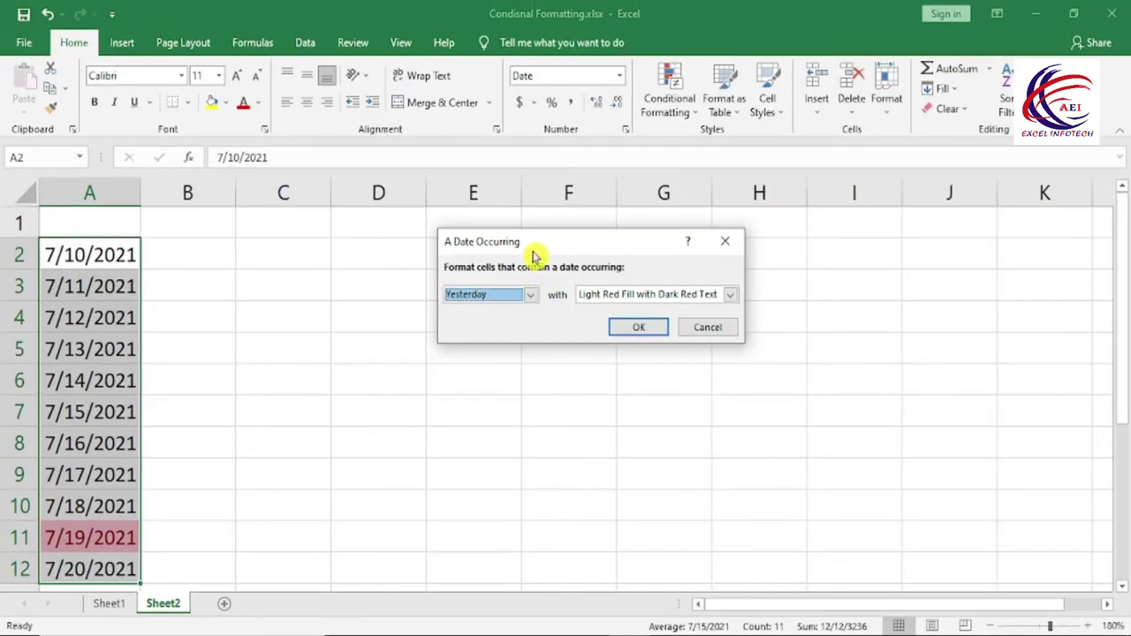
click(513, 299)
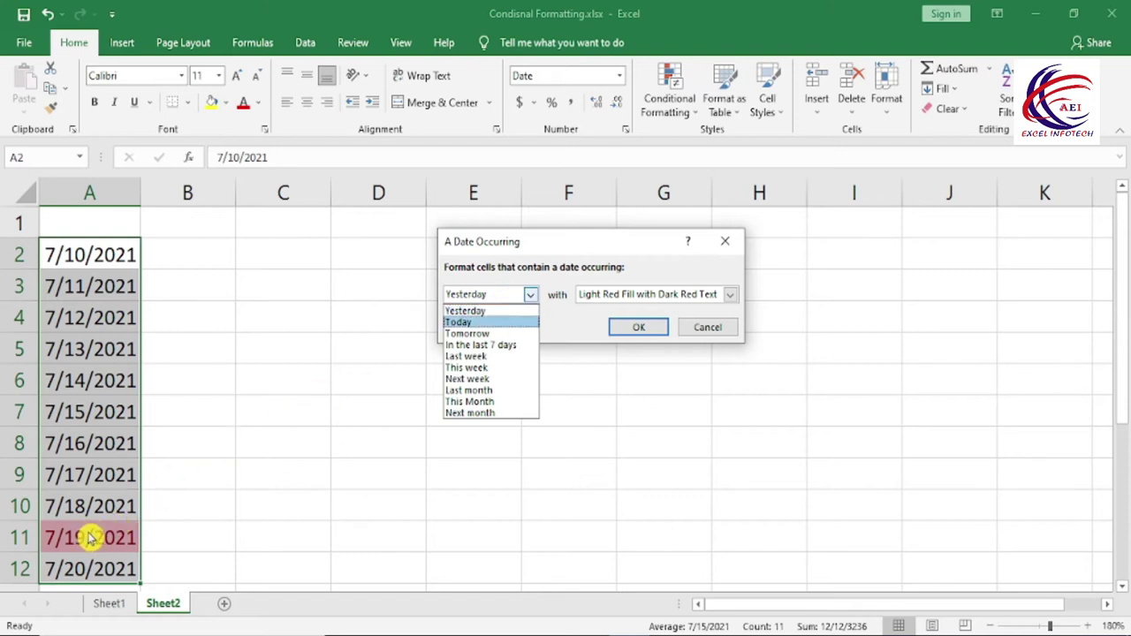
click(484, 335)
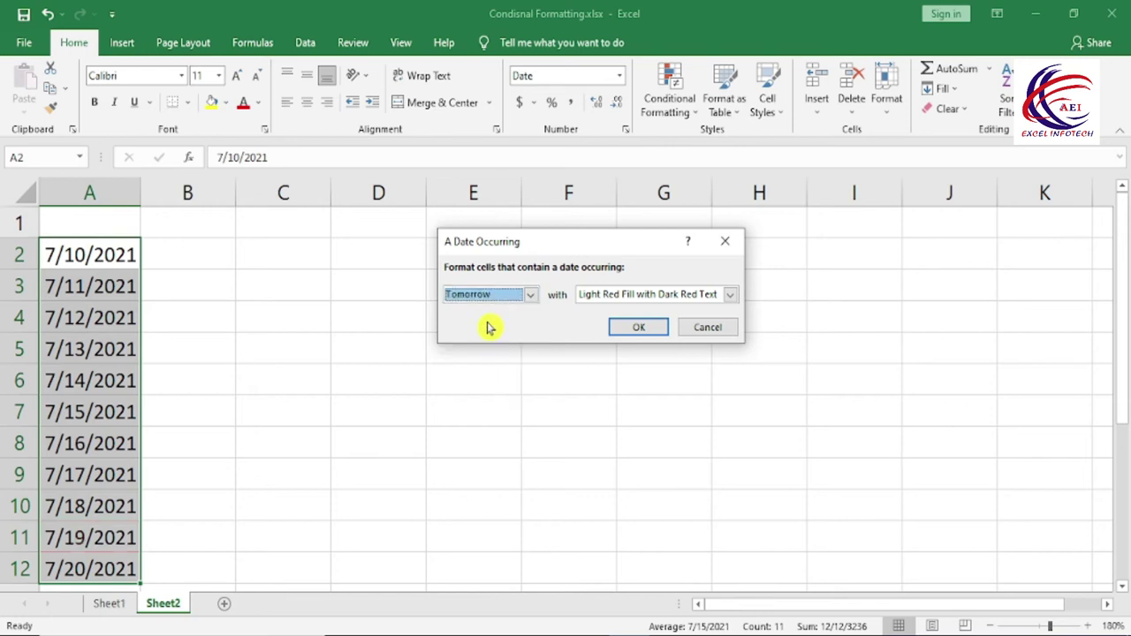
click(494, 295)
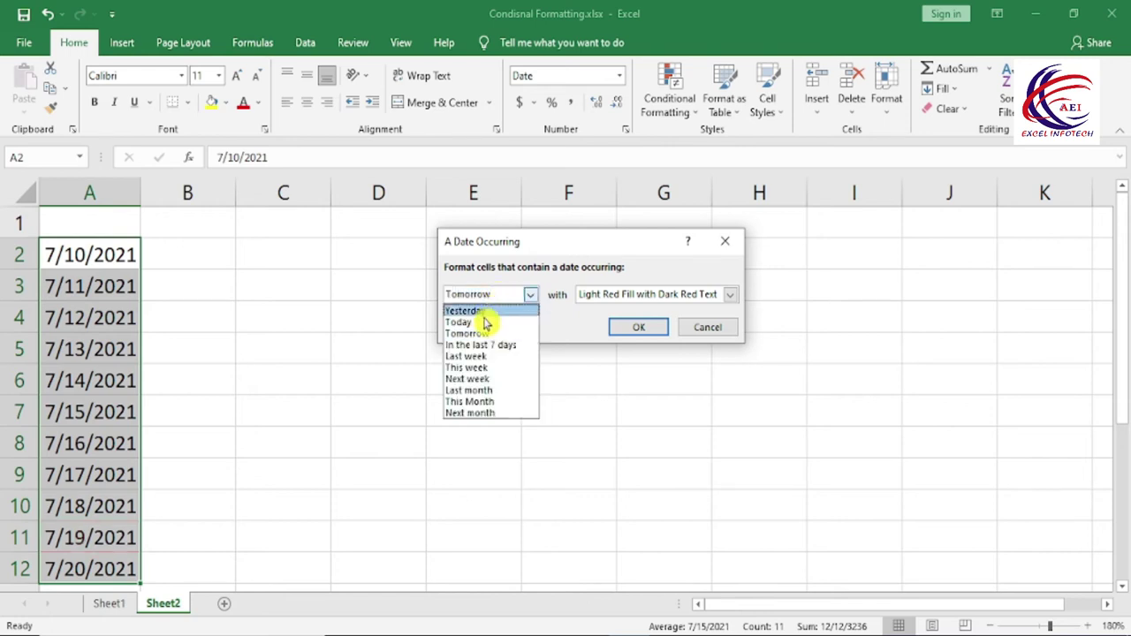
click(482, 322)
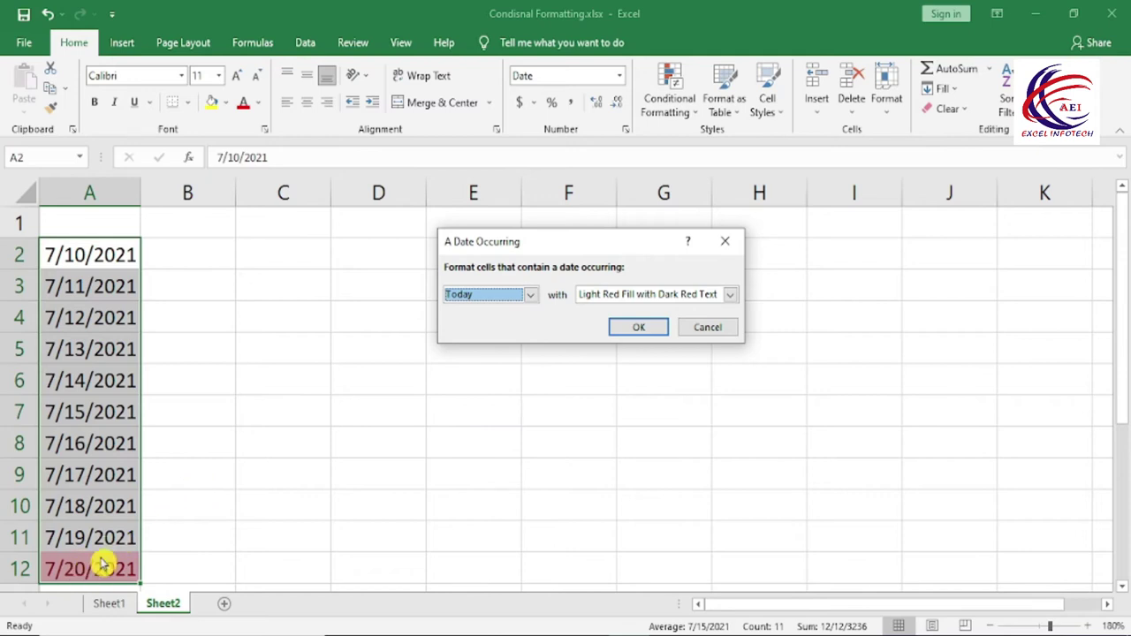
click(486, 296)
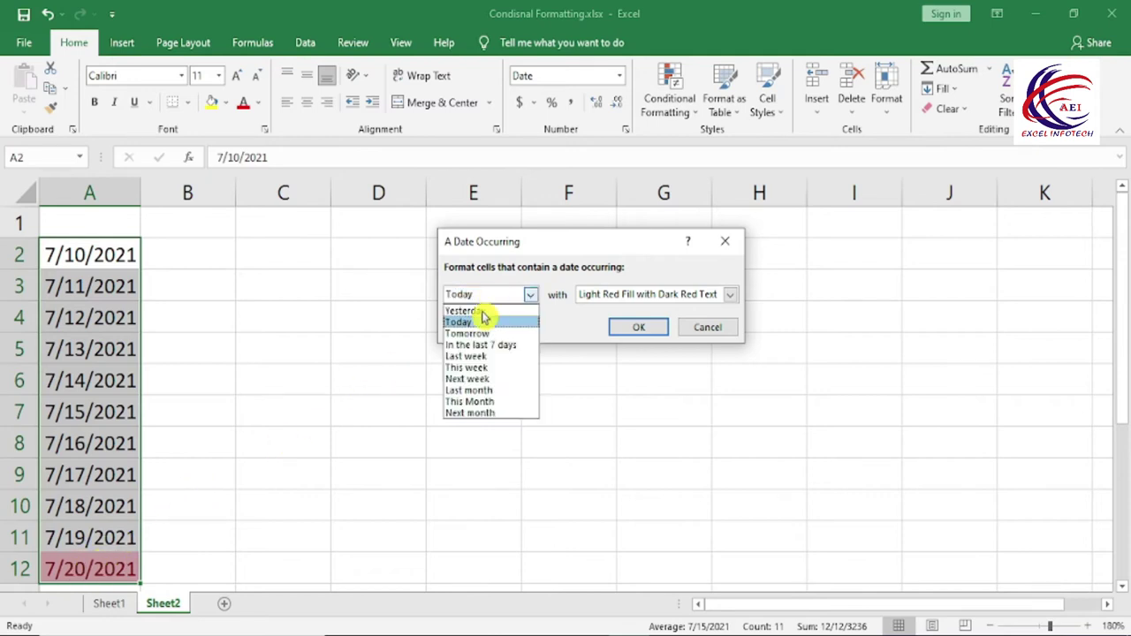
click(490, 357)
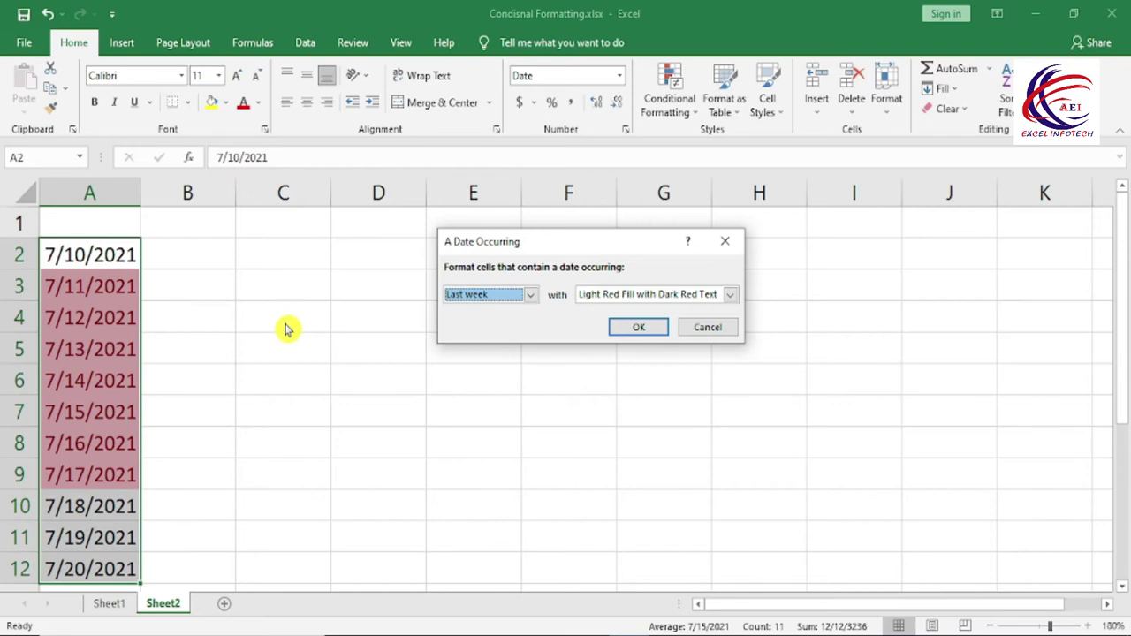
click(669, 295)
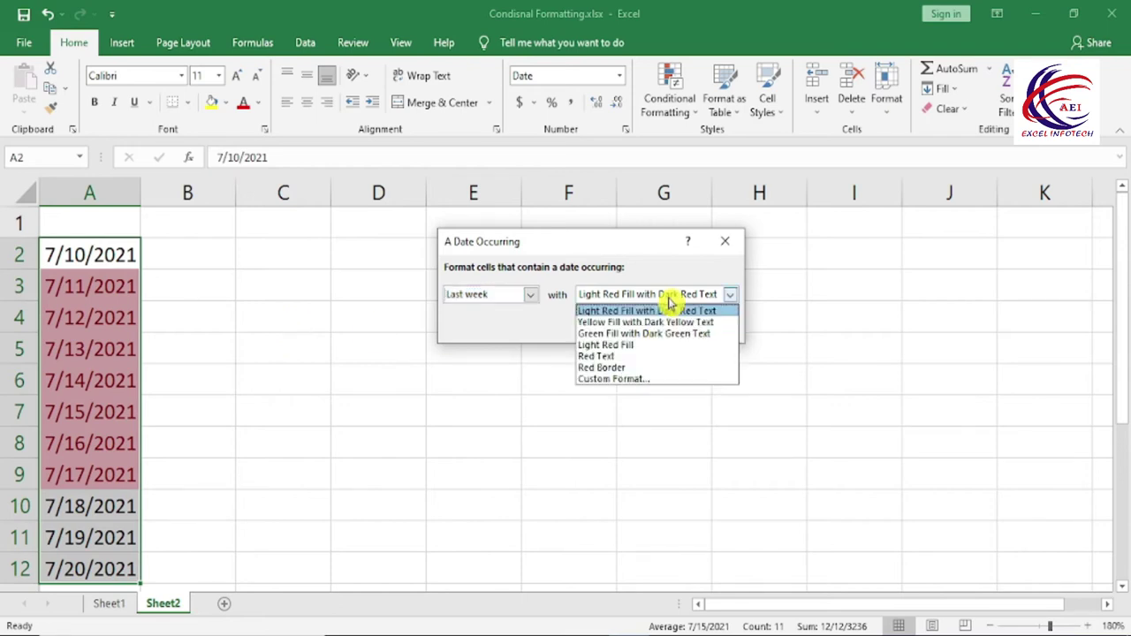
click(641, 379)
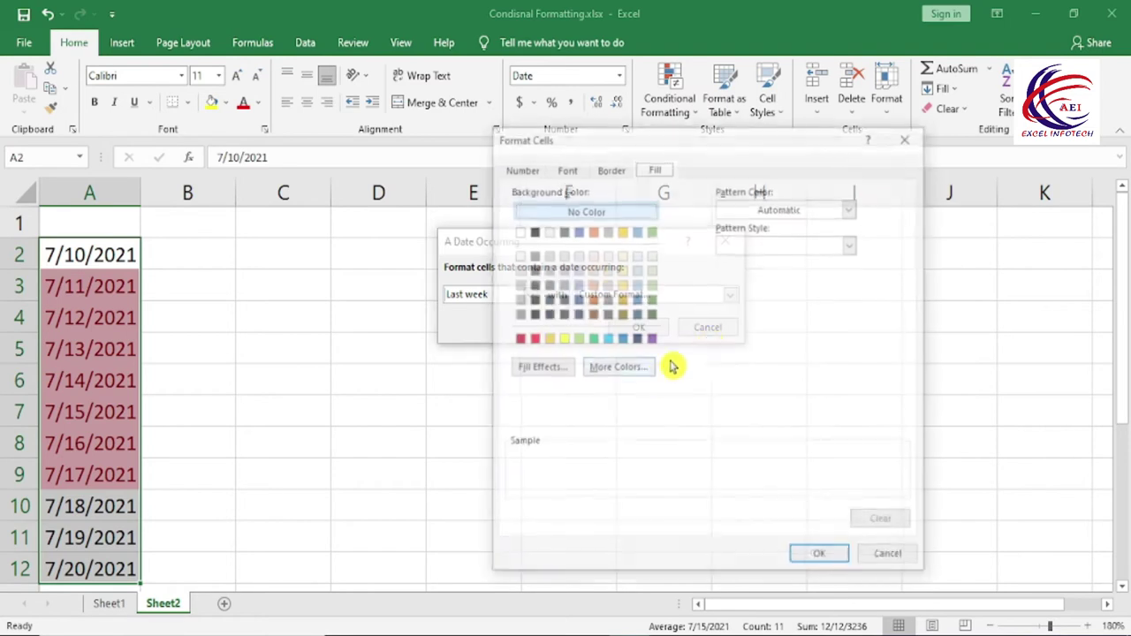
click(606, 283)
click(591, 284)
click(576, 314)
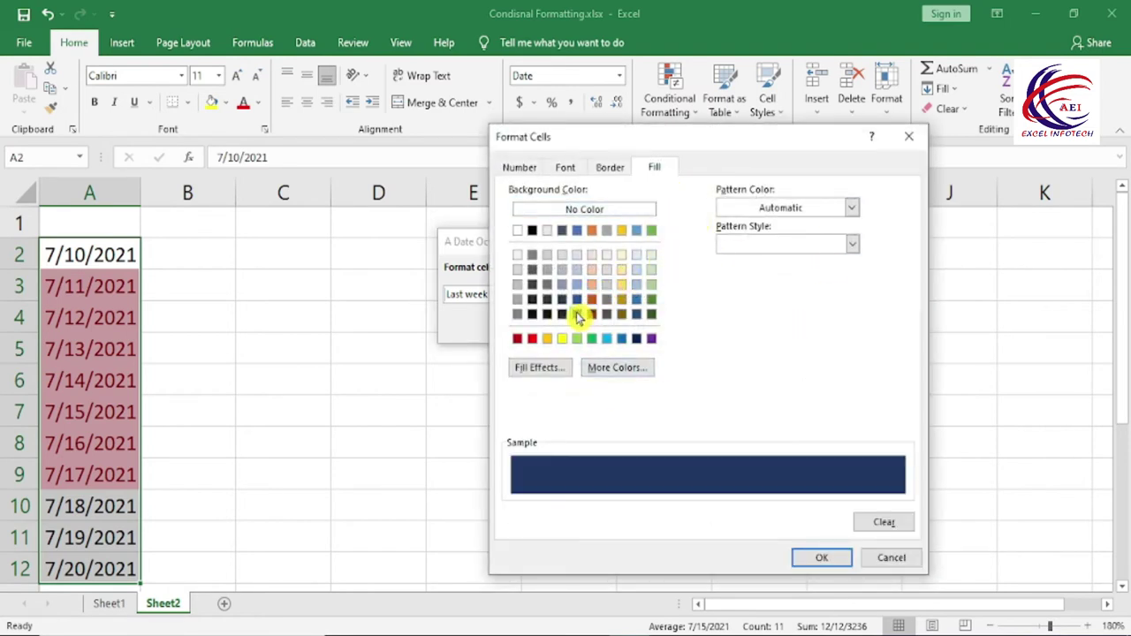
click(622, 284)
click(822, 560)
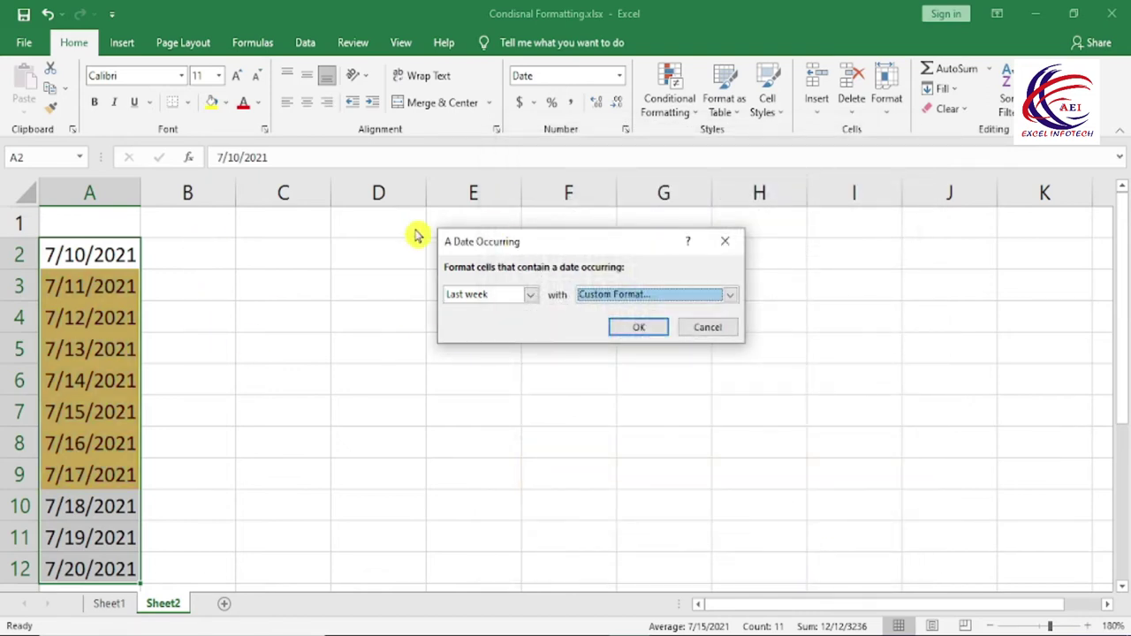
key(Return)
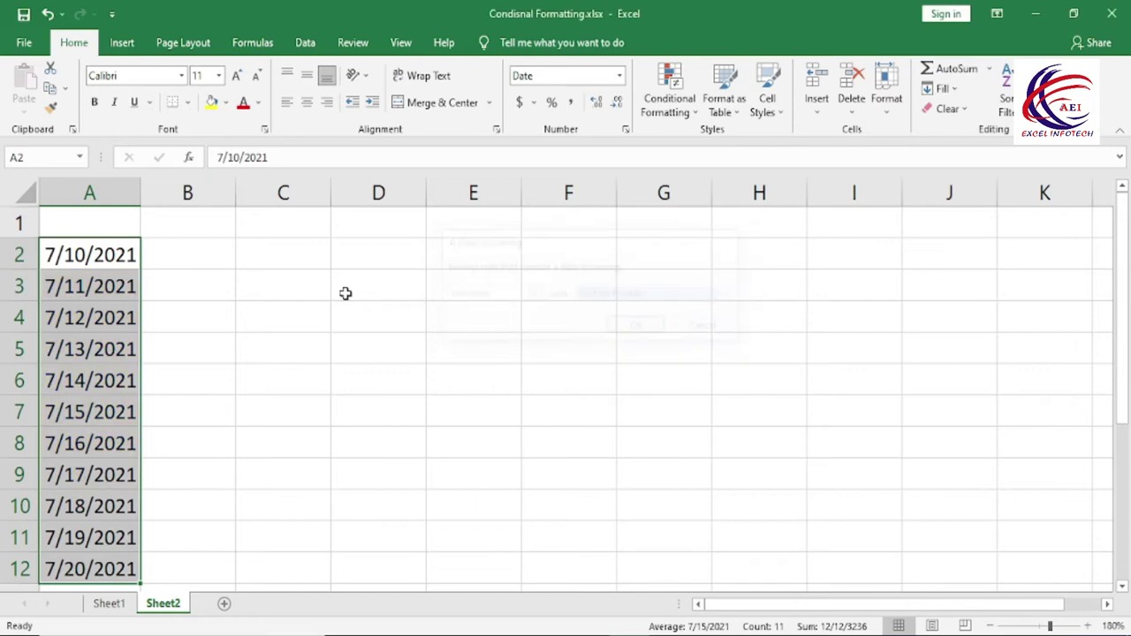
- Go to Sheet1 and start a Top 10 Items rule on the marks
click(122, 604)
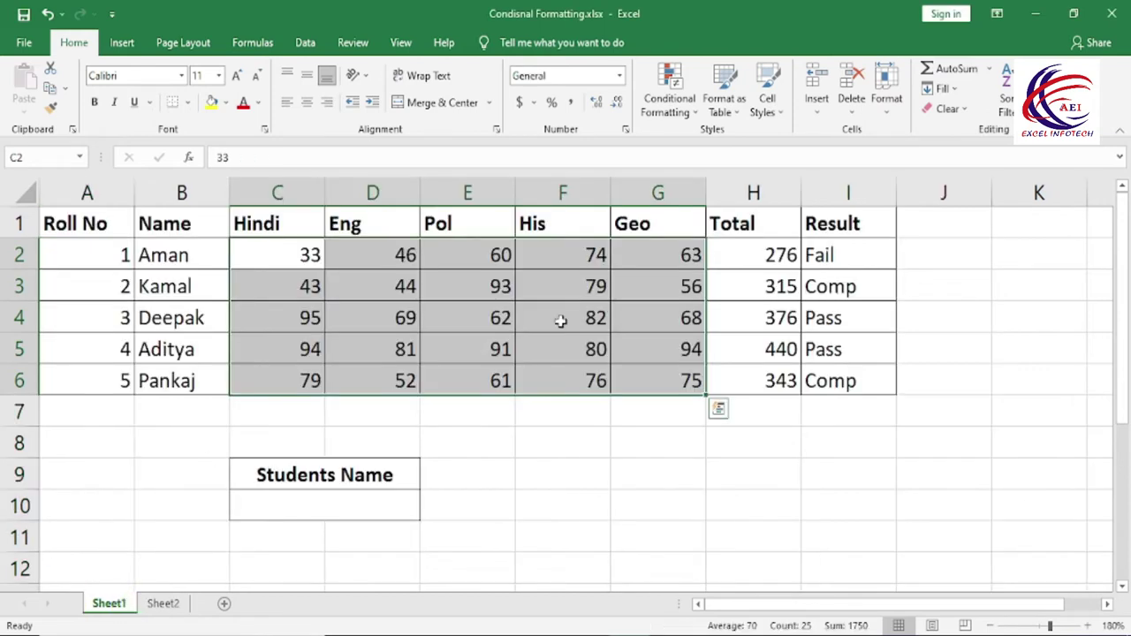
click(675, 113)
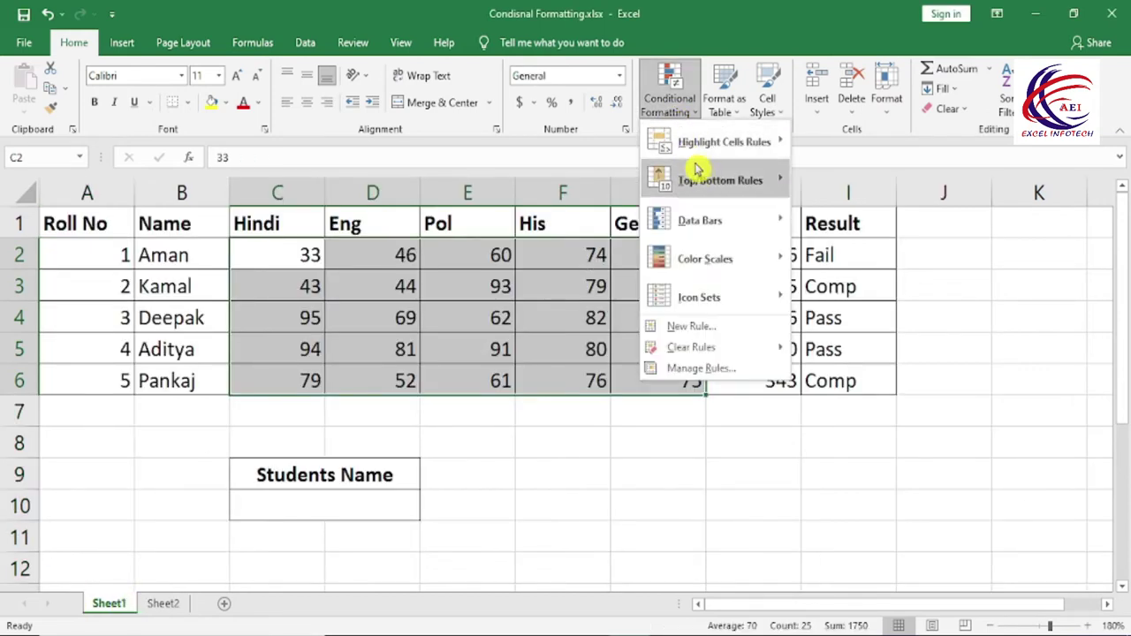
mouse_move(700, 175)
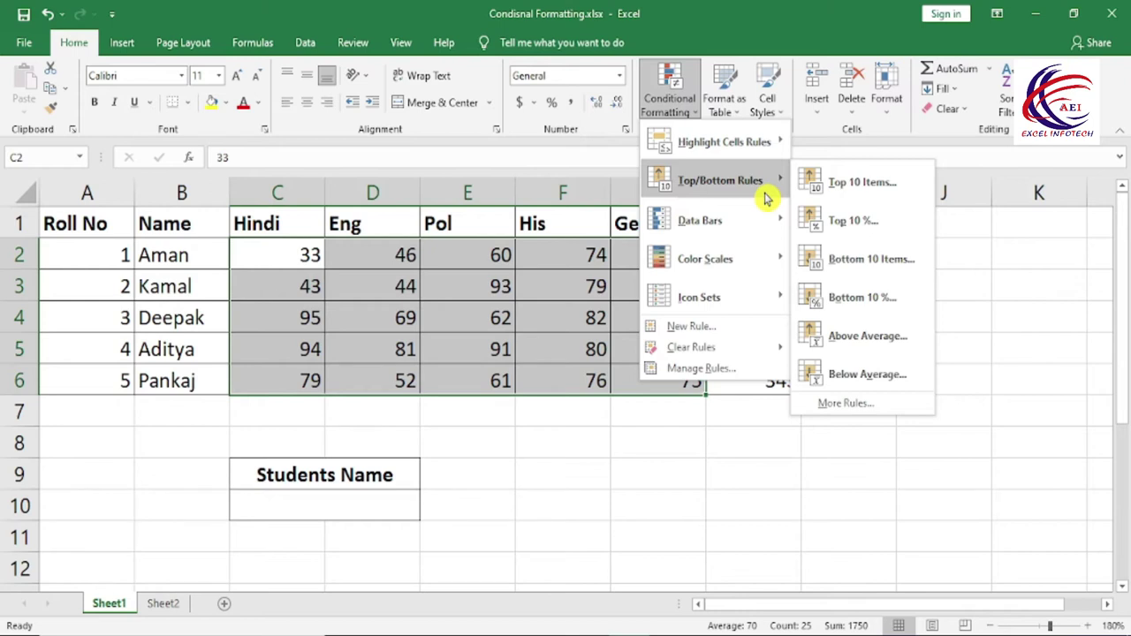
click(899, 196)
drag(601, 231, 737, 449)
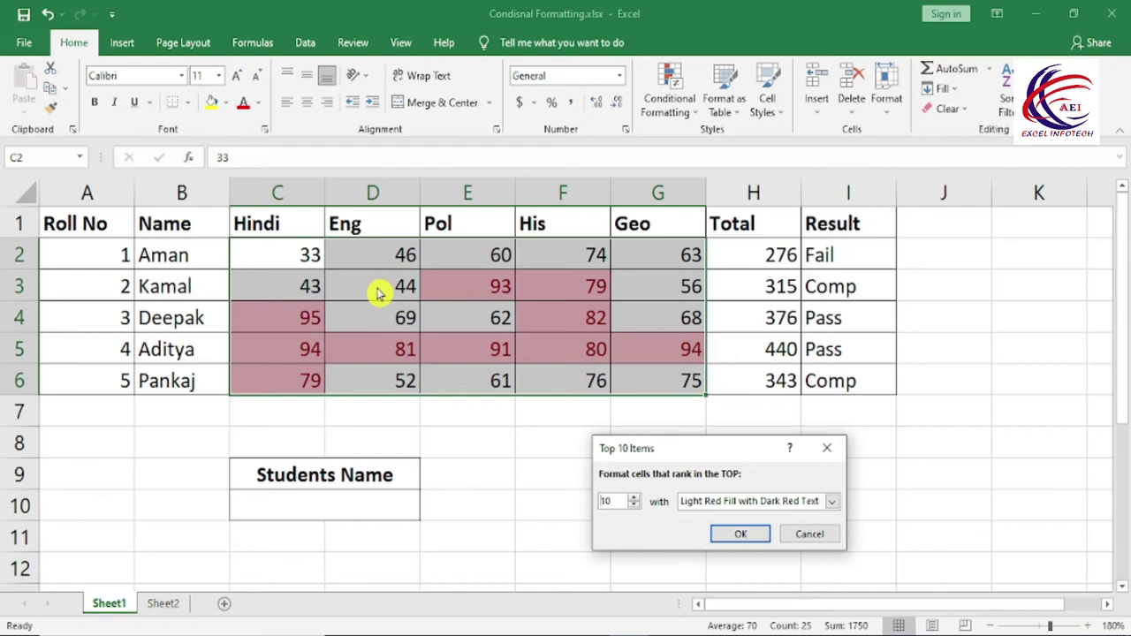
- Preview the top 3 marks in a custom gold fill, then cancel the rule
double_click(610, 501)
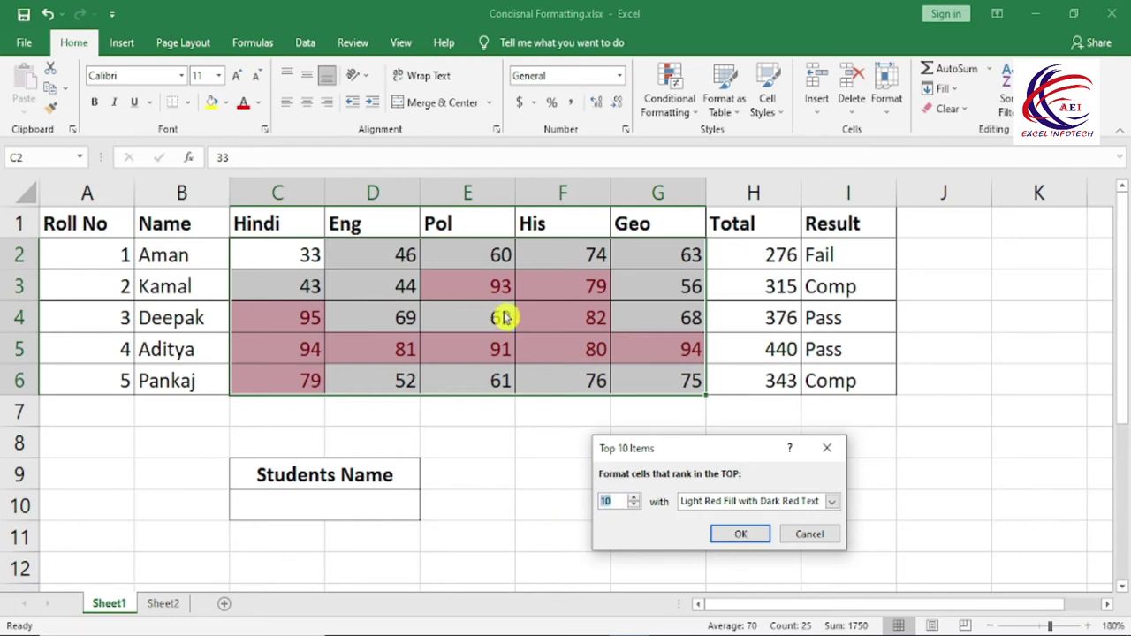
text(3)
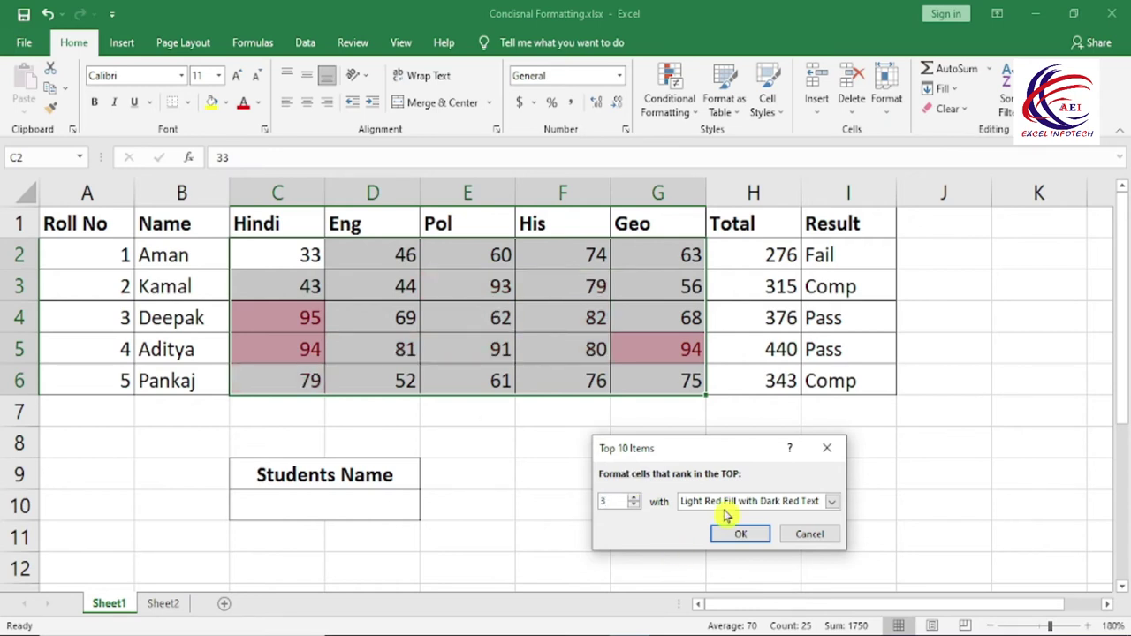
drag(740, 453, 764, 368)
click(765, 414)
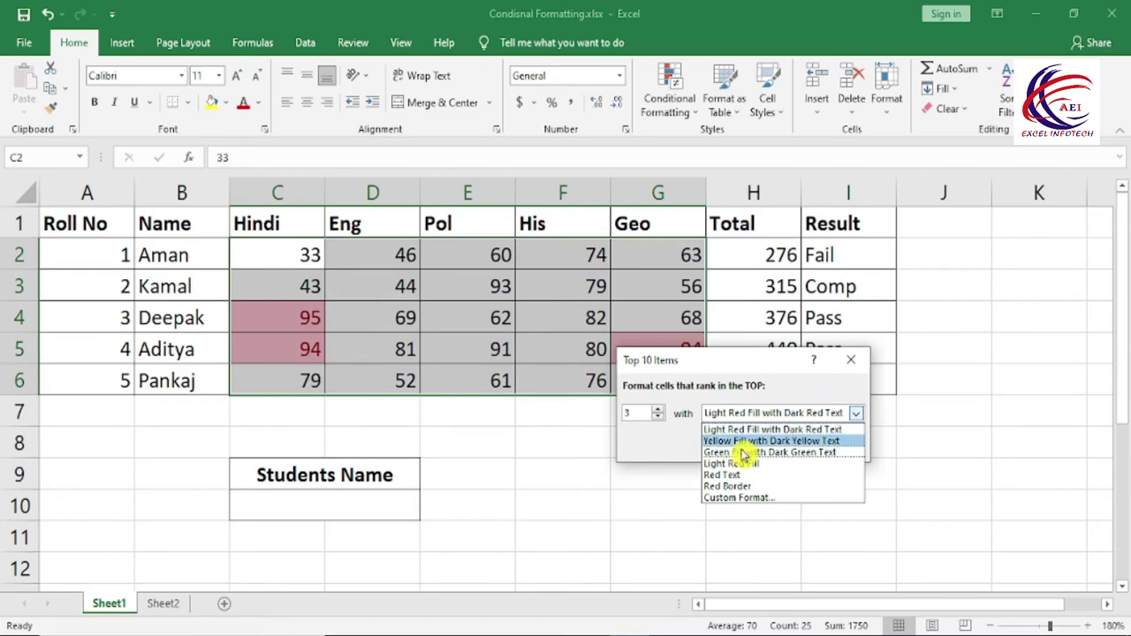
click(760, 499)
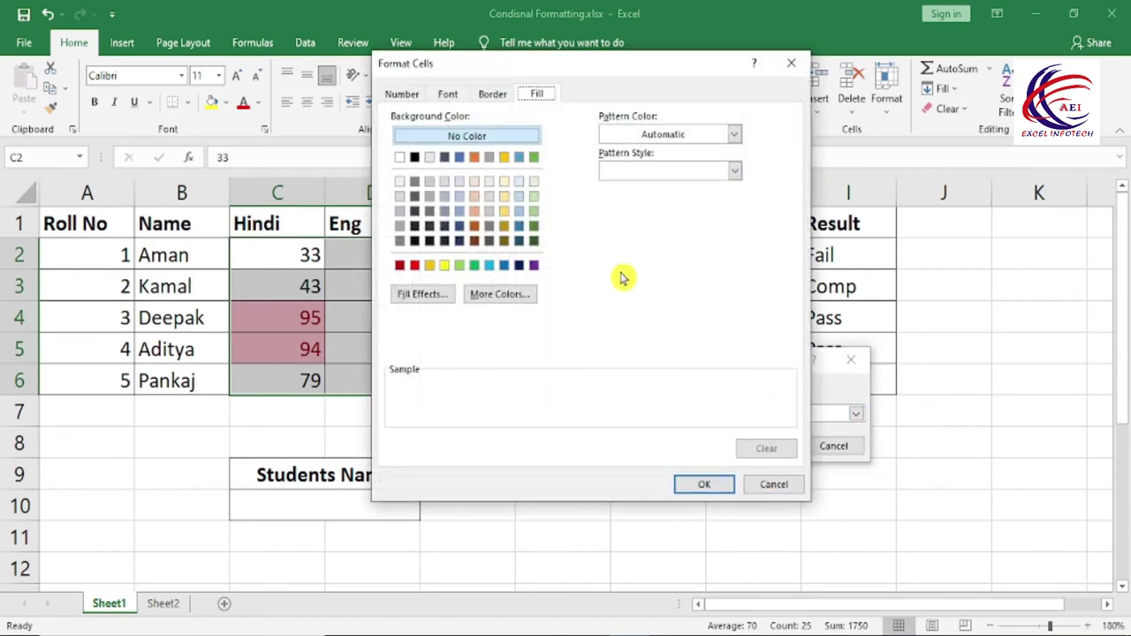
click(474, 210)
click(504, 210)
click(703, 484)
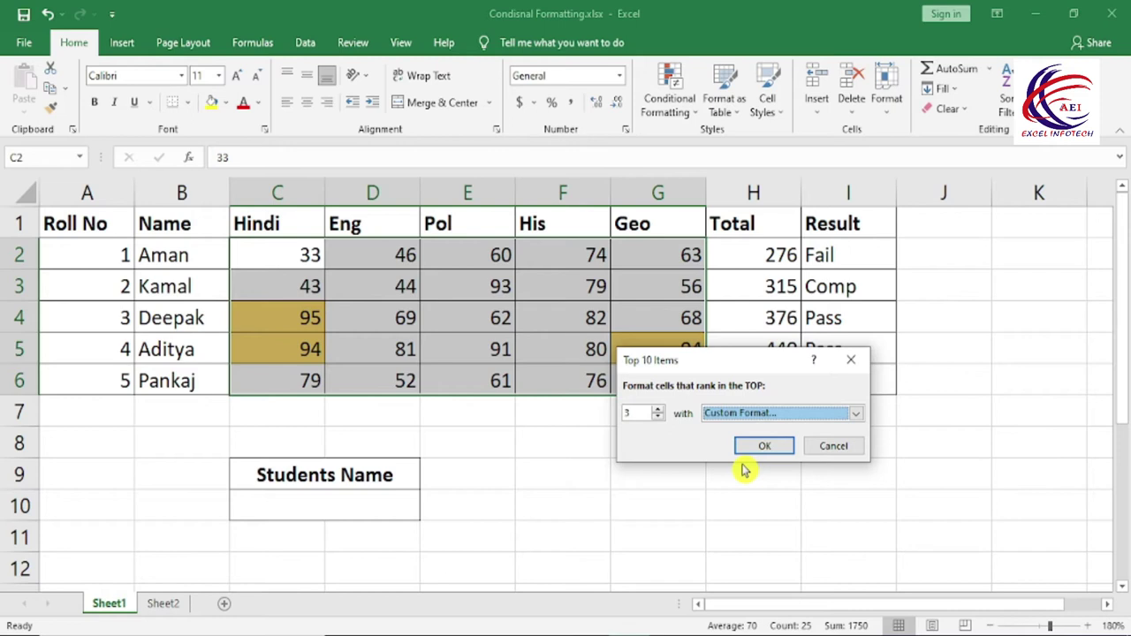
key(Escape)
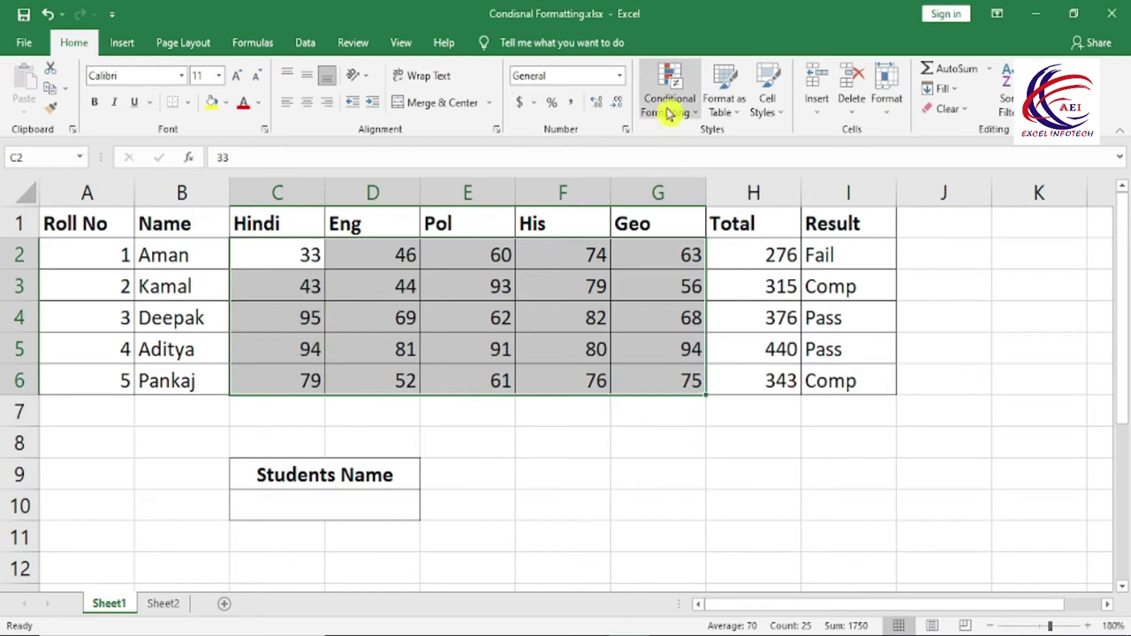
click(669, 99)
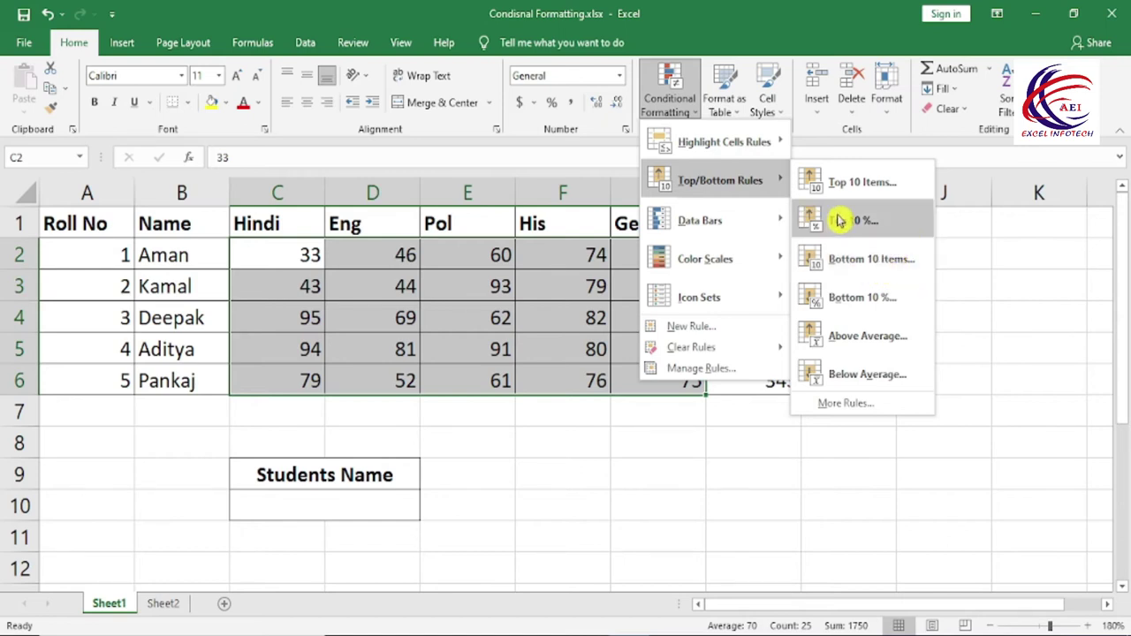
click(902, 274)
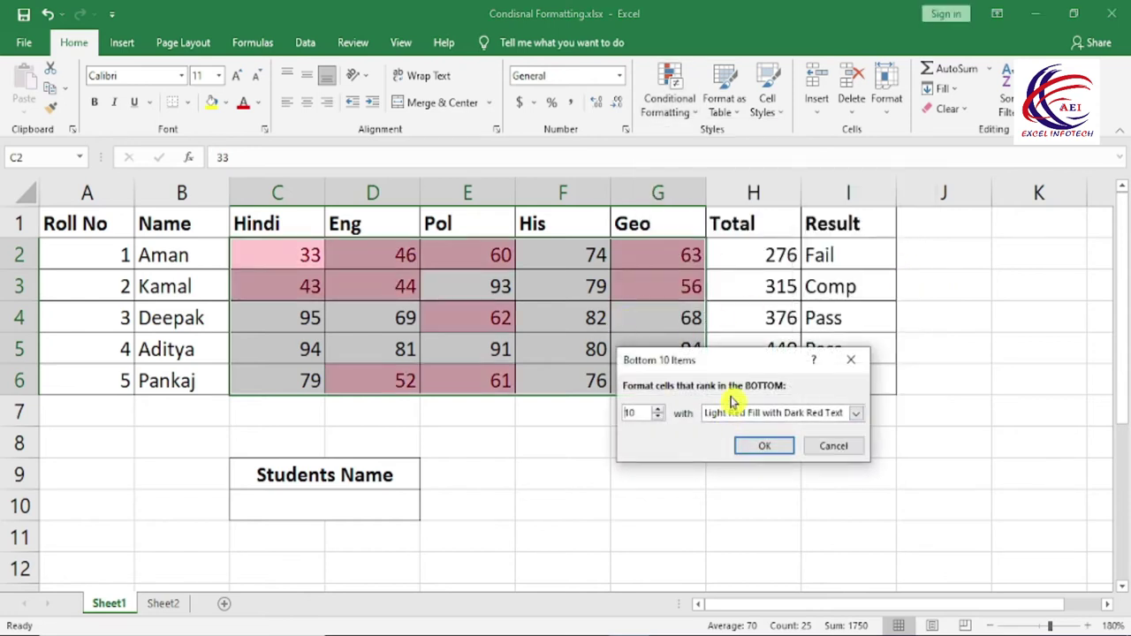
drag(632, 444, 596, 444)
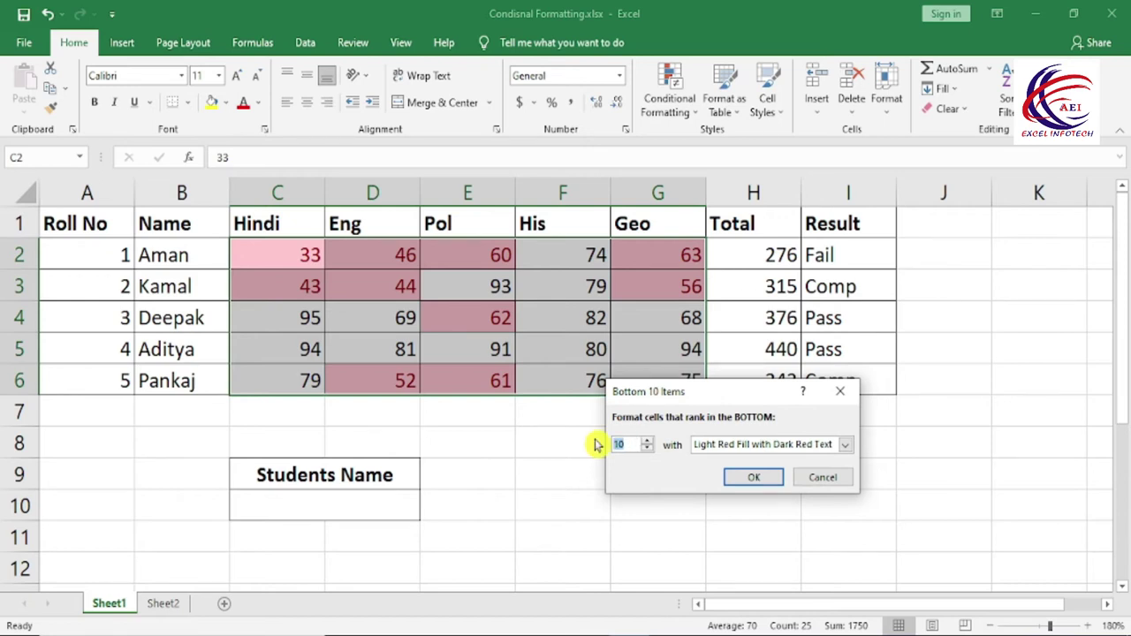
text(3)
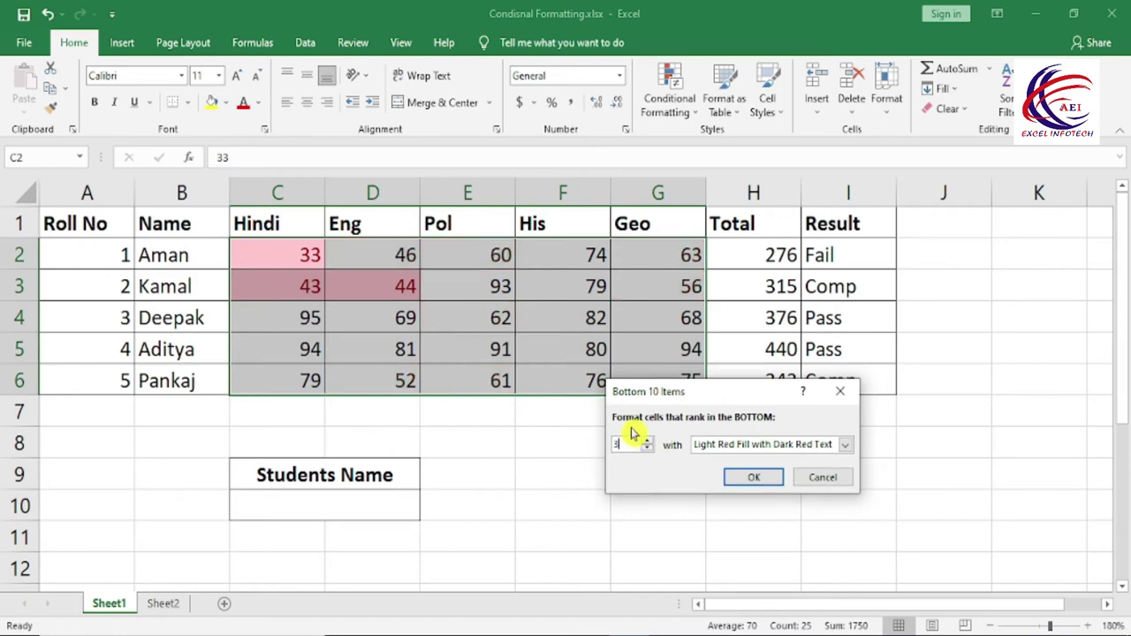
drag(668, 391, 658, 446)
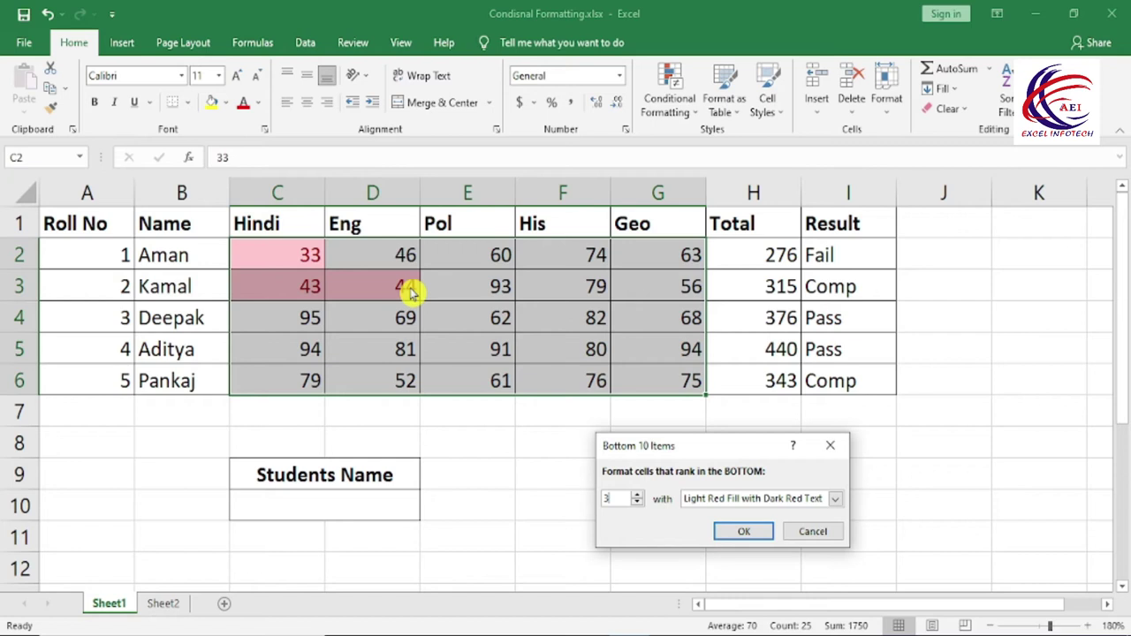
key(Escape)
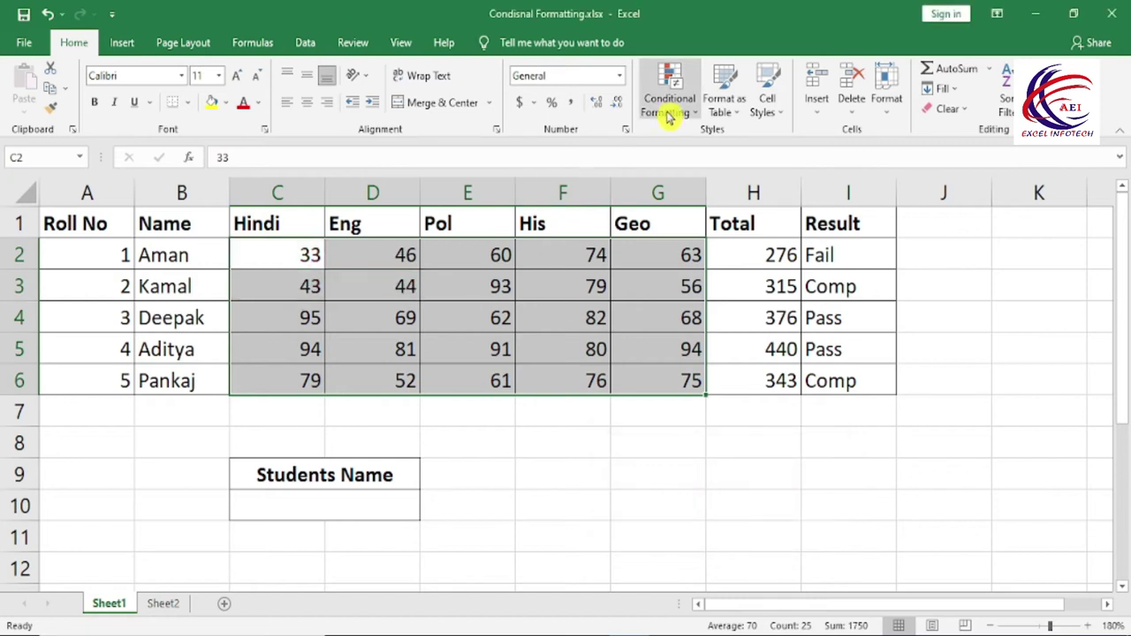
click(669, 104)
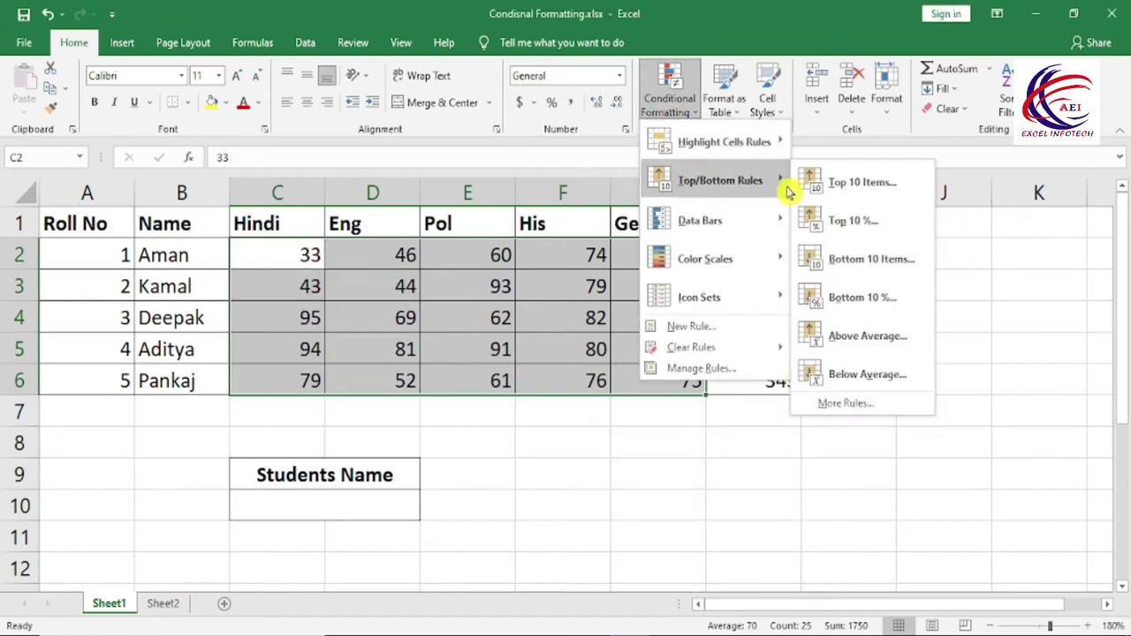
click(878, 228)
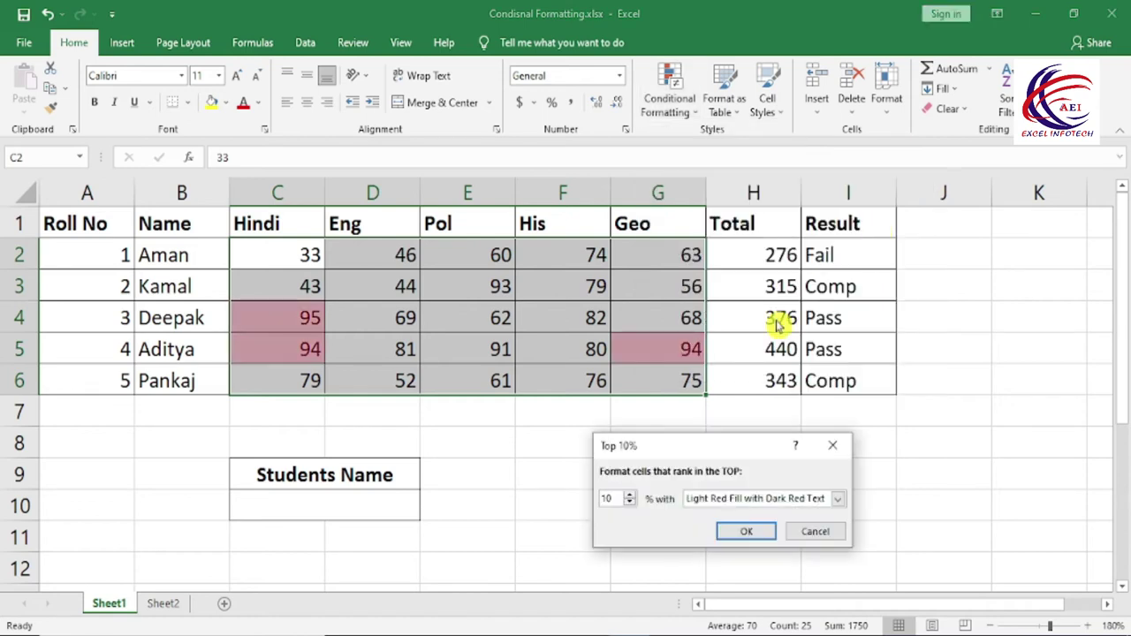
drag(669, 446, 714, 434)
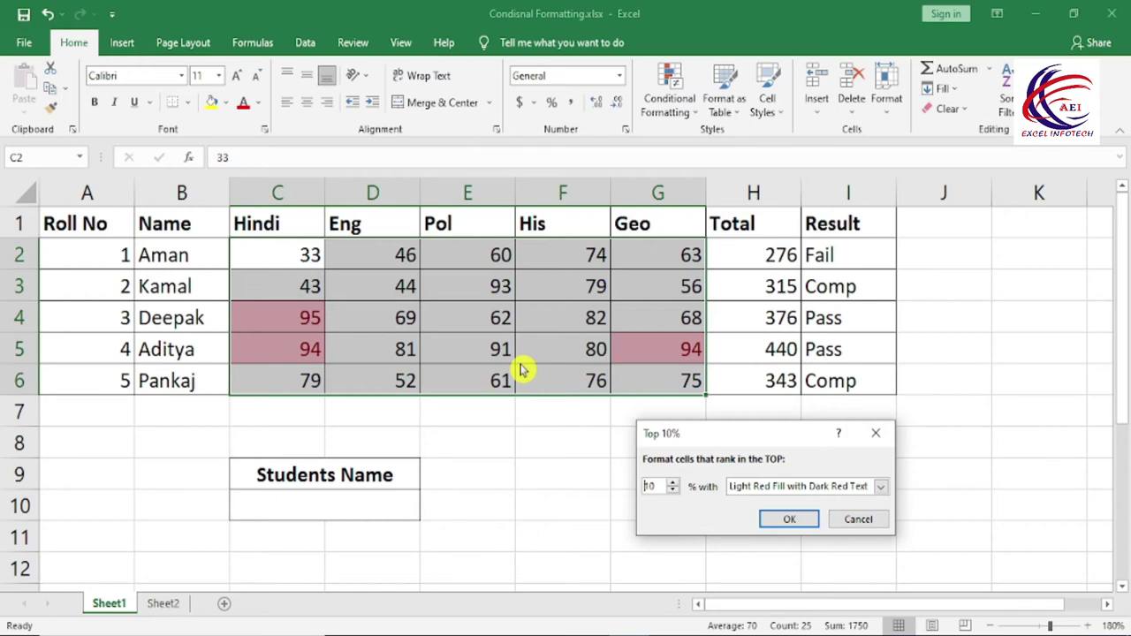
key(Escape)
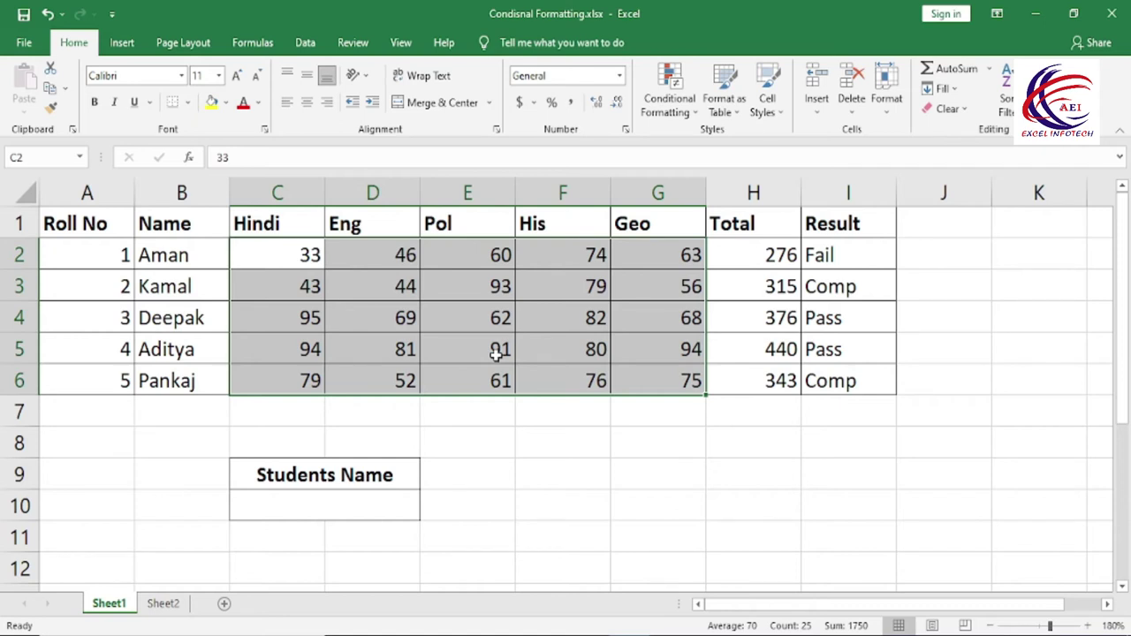
click(579, 477)
- Enter =AVERAGE(C2:G6) in G9 so it shows the average mark of 70
click(663, 472)
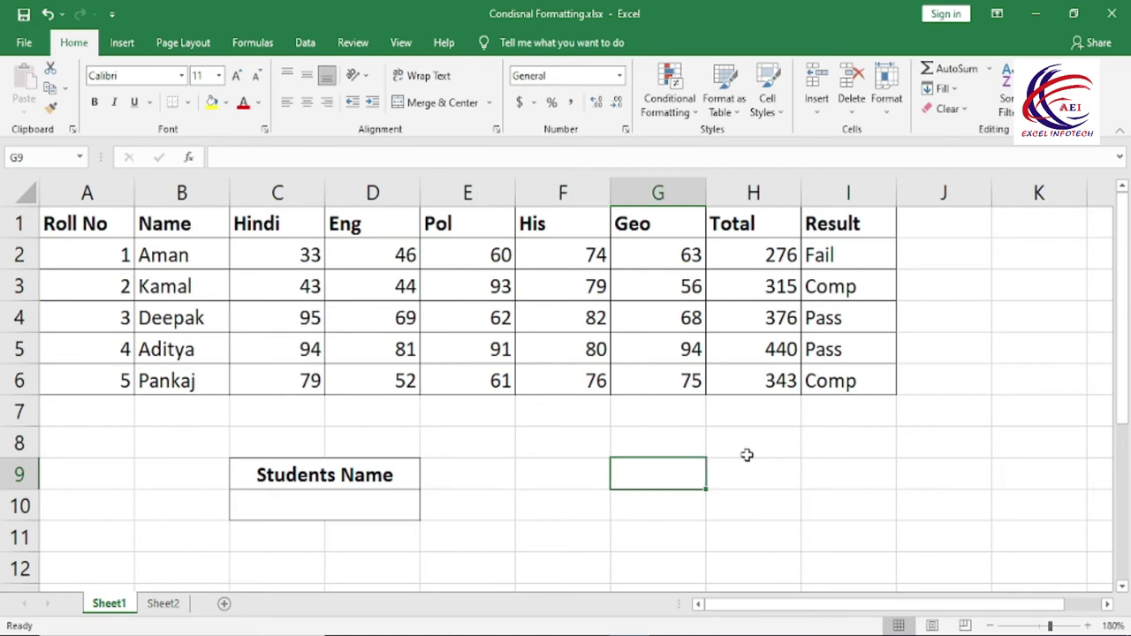
text(=a)
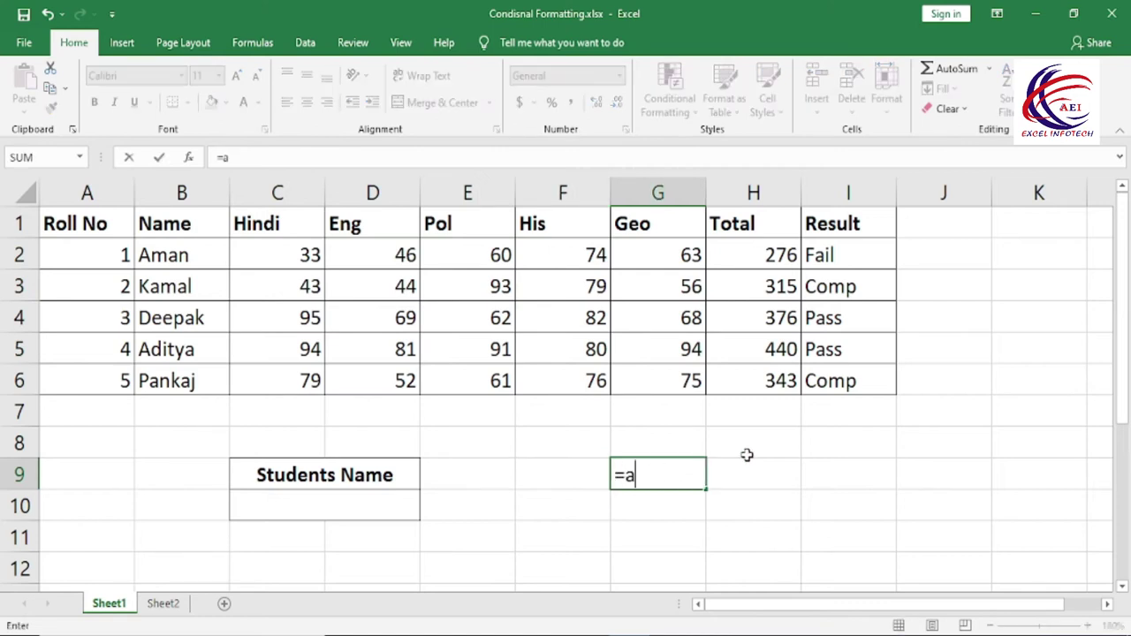
text(v)
key(Down)
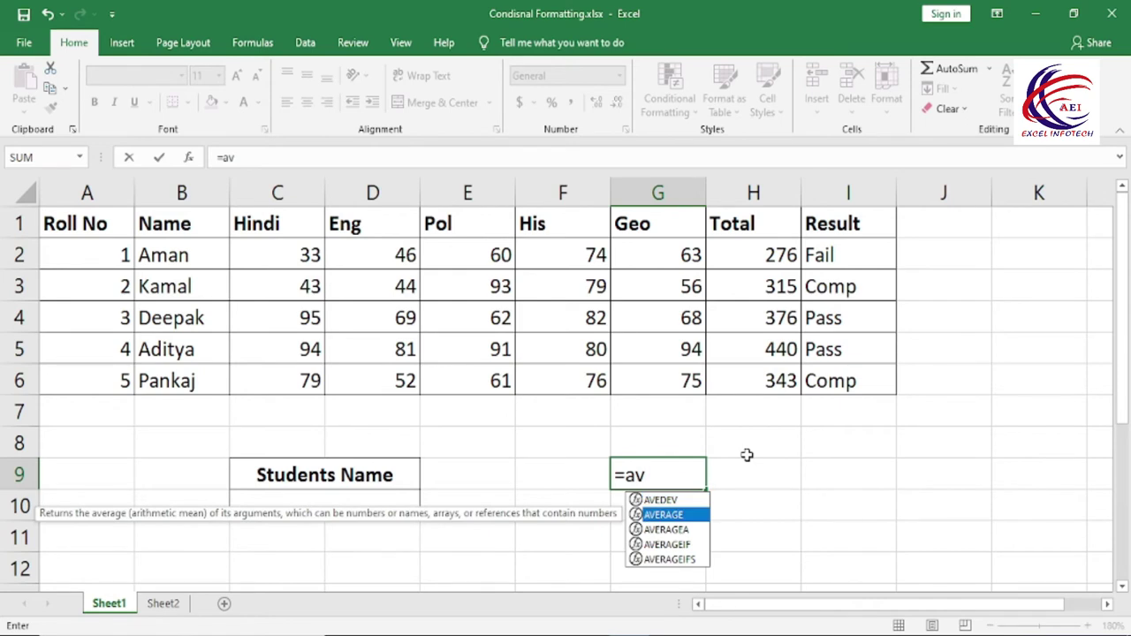
key(Tab)
key(Up)
key(Up)
key(Up)
key(Up)
key(Up)
key(Up)
key(Up)
key(shift+Down)
key(shift+Down)
key(shift+Down)
key(shift+Down)
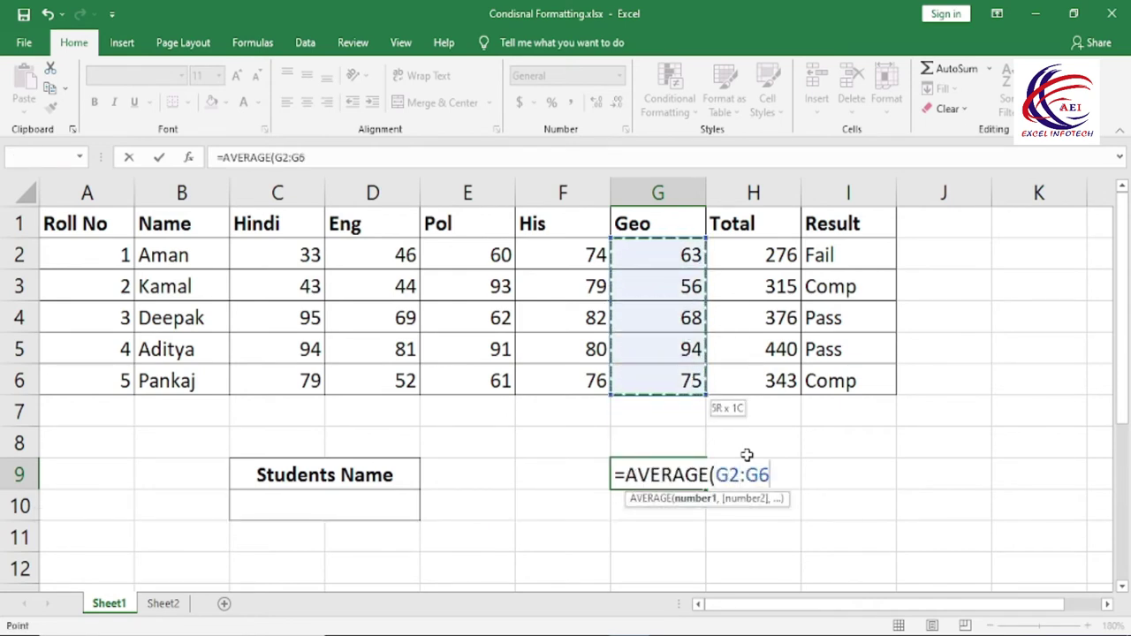
key(shift+Left)
key(shift+Left)
key(shift+Left)
text())
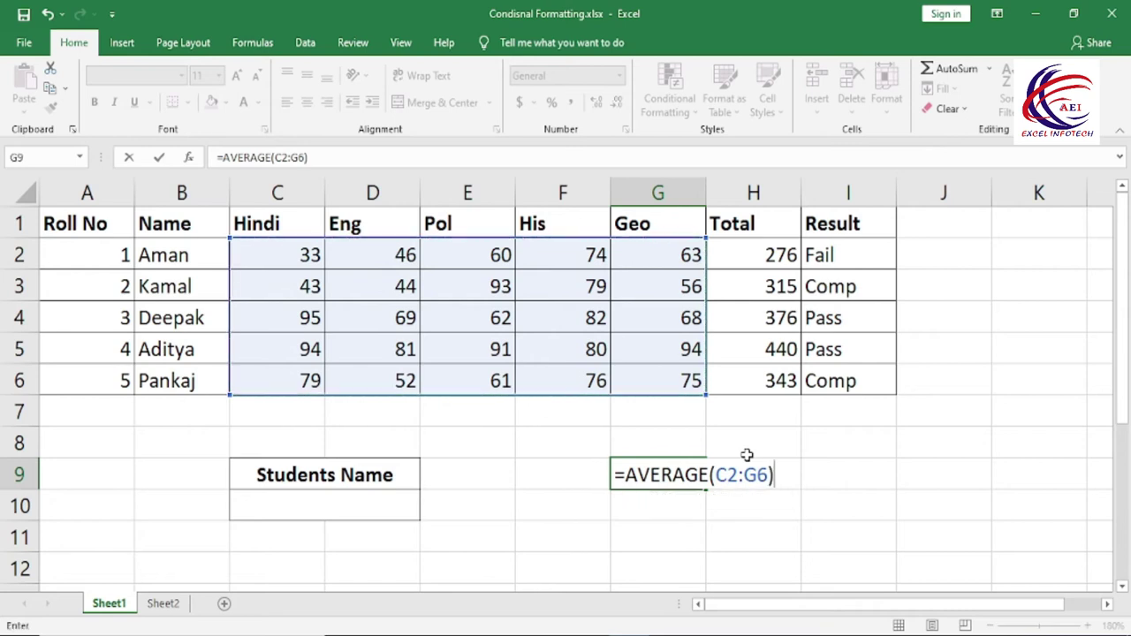
key(Return)
key(Up)
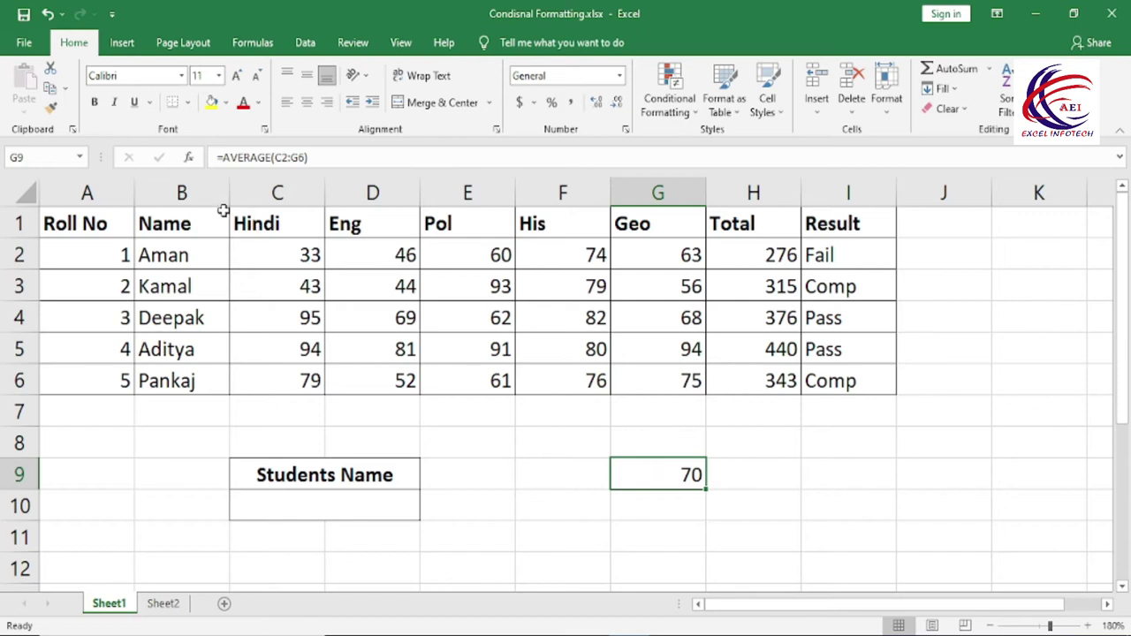
drag(268, 248, 628, 372)
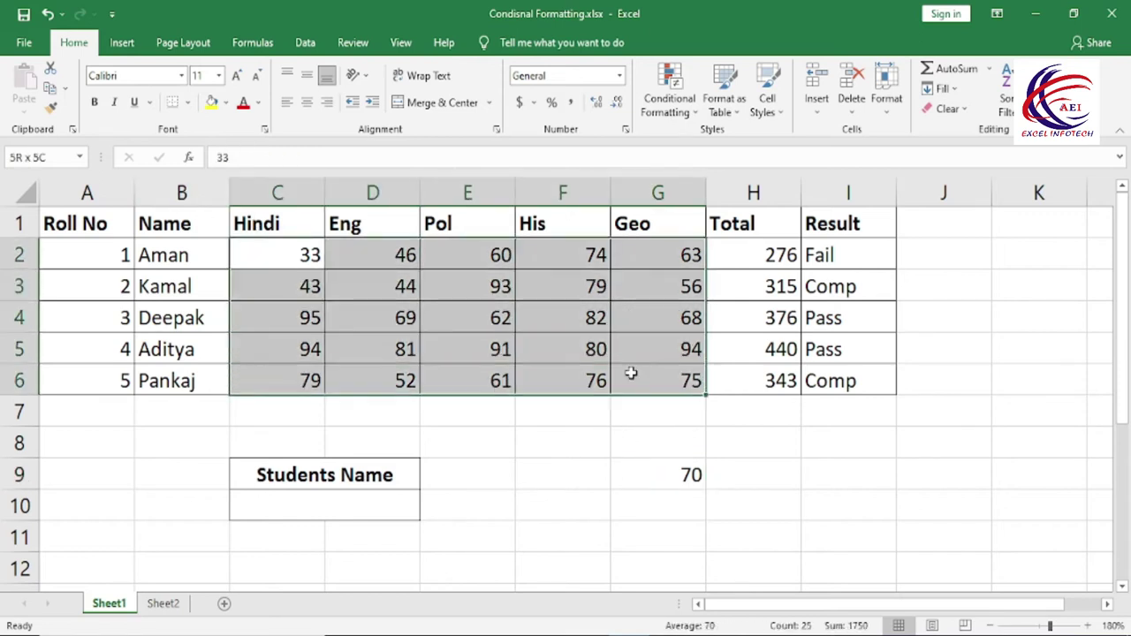
click(682, 111)
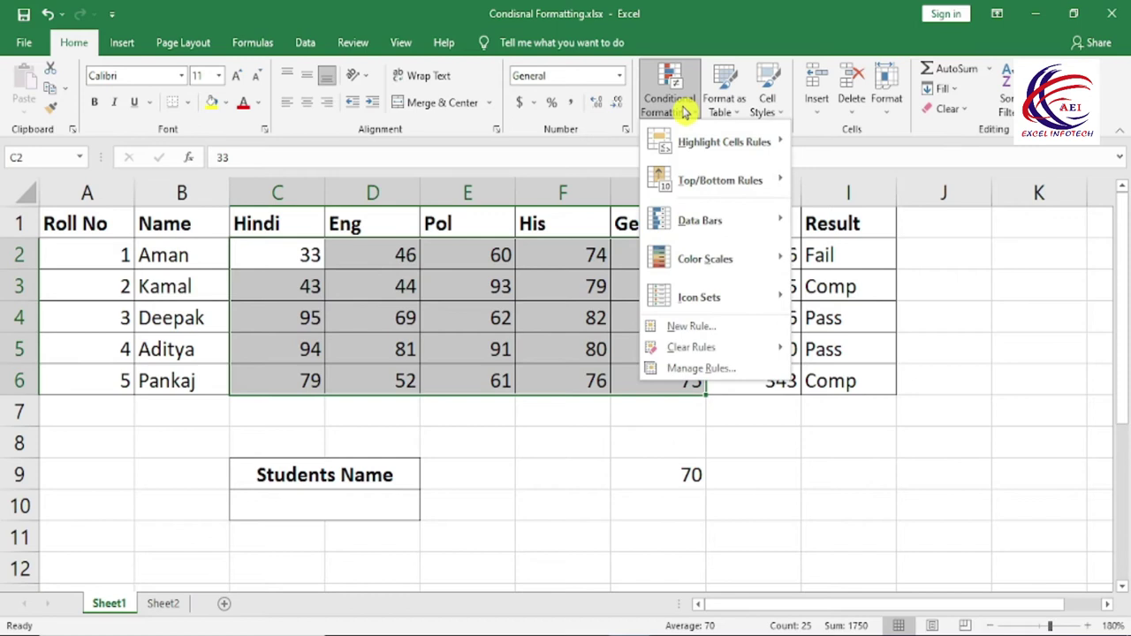
mouse_move(717, 180)
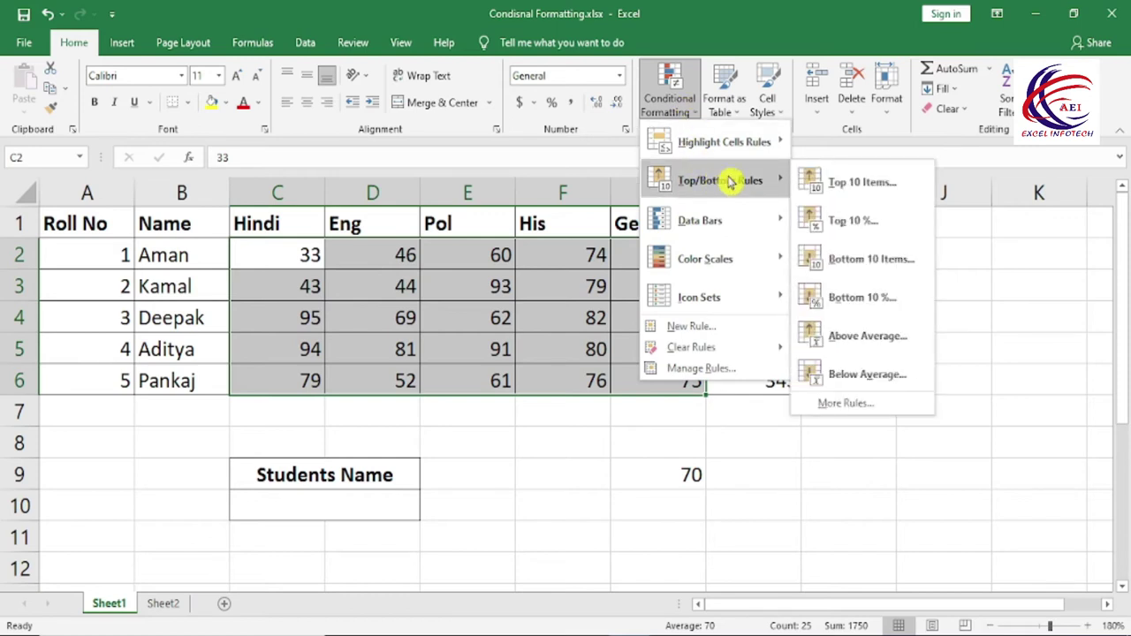
click(875, 232)
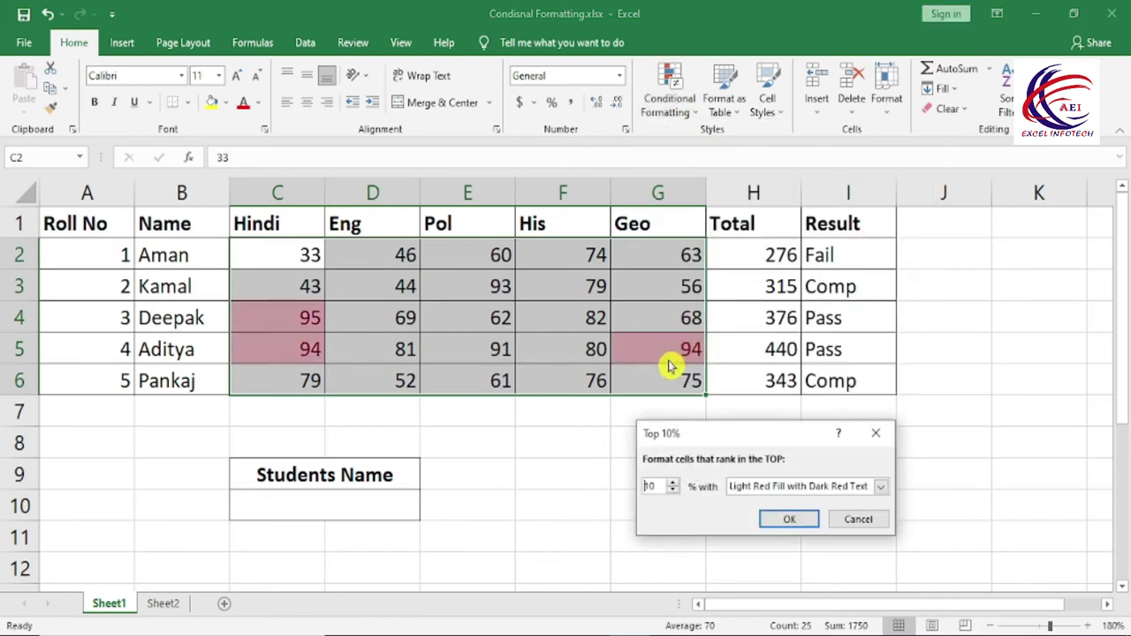
drag(695, 436, 817, 356)
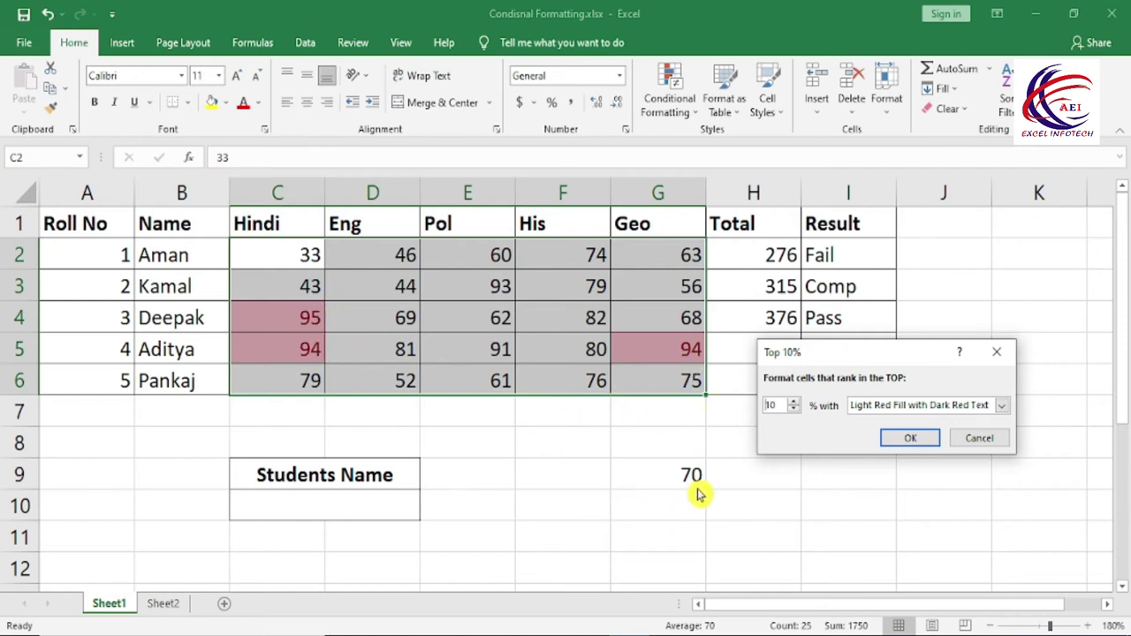
click(794, 409)
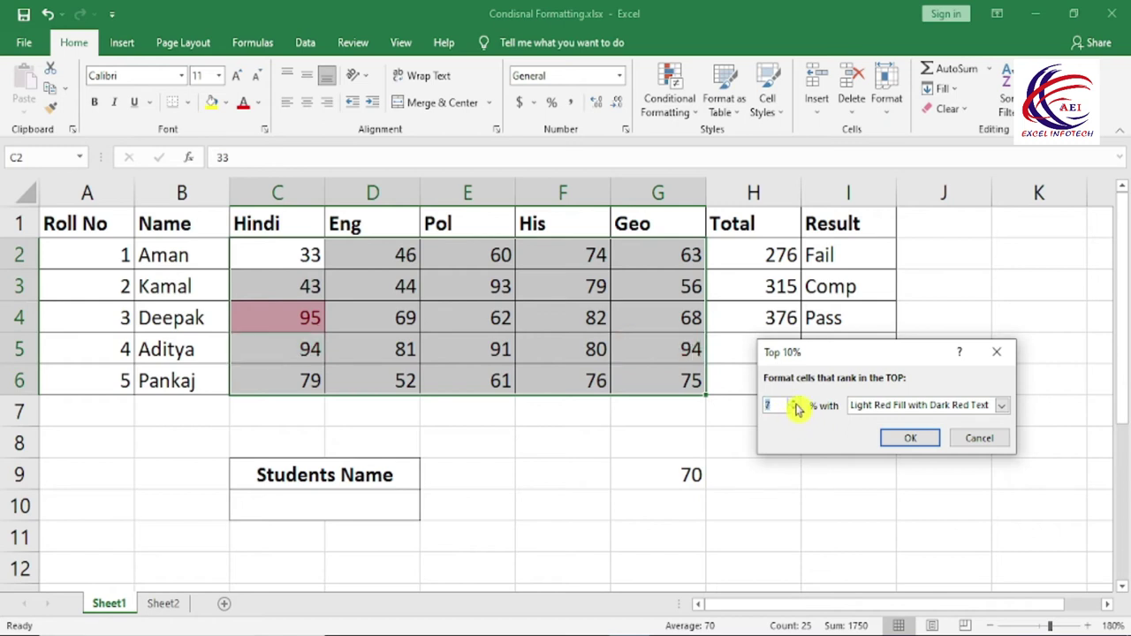
click(797, 402)
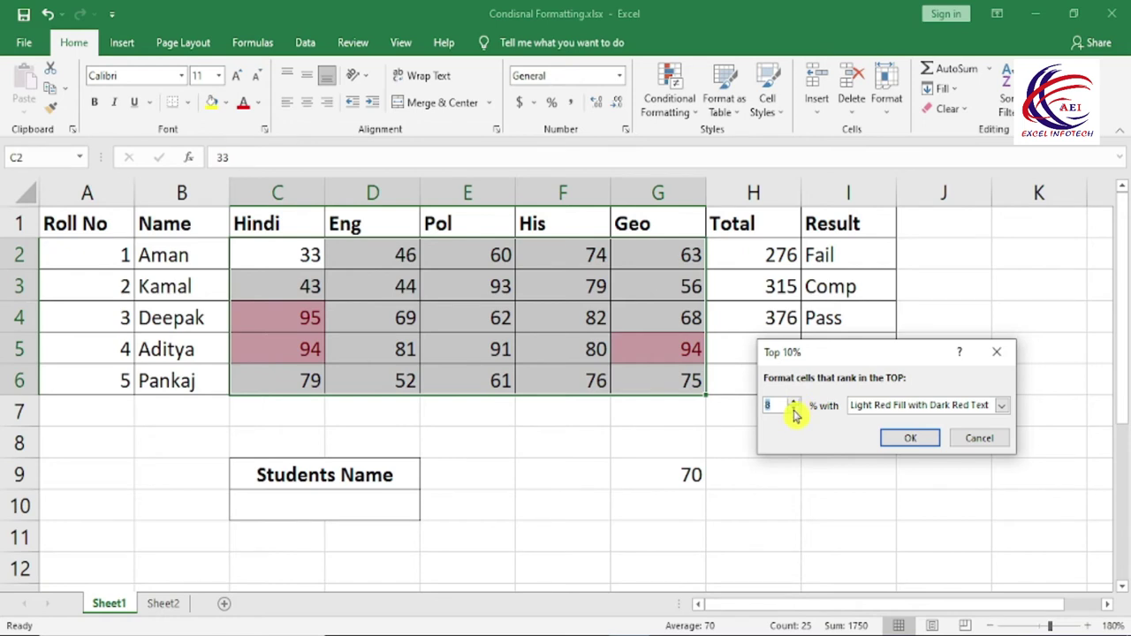
key(Escape)
drag(293, 255, 669, 382)
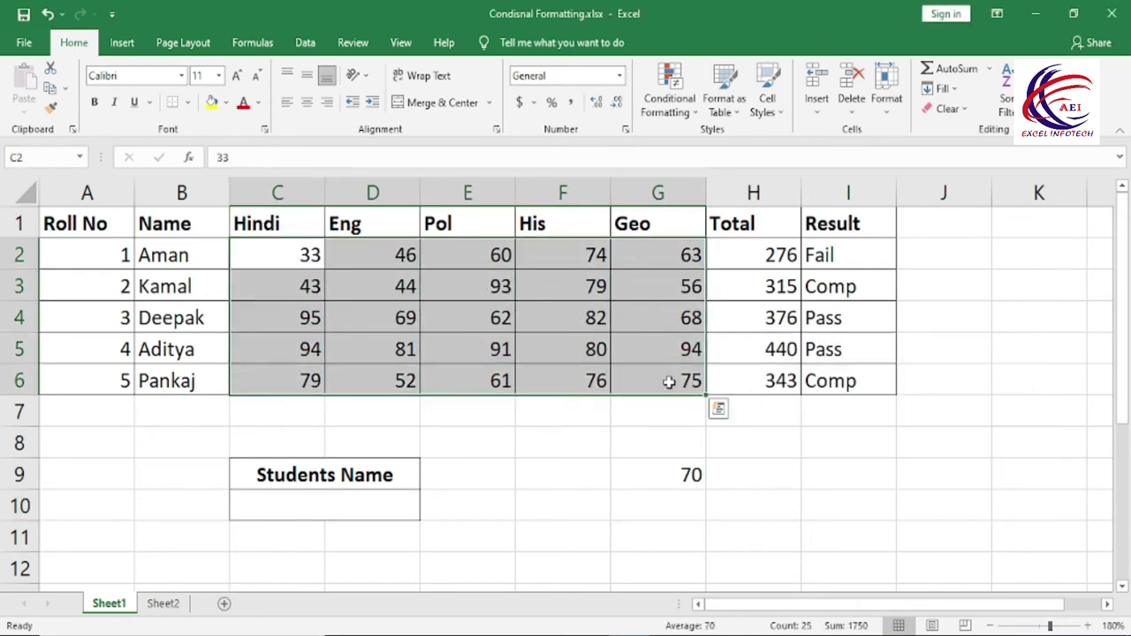
click(676, 106)
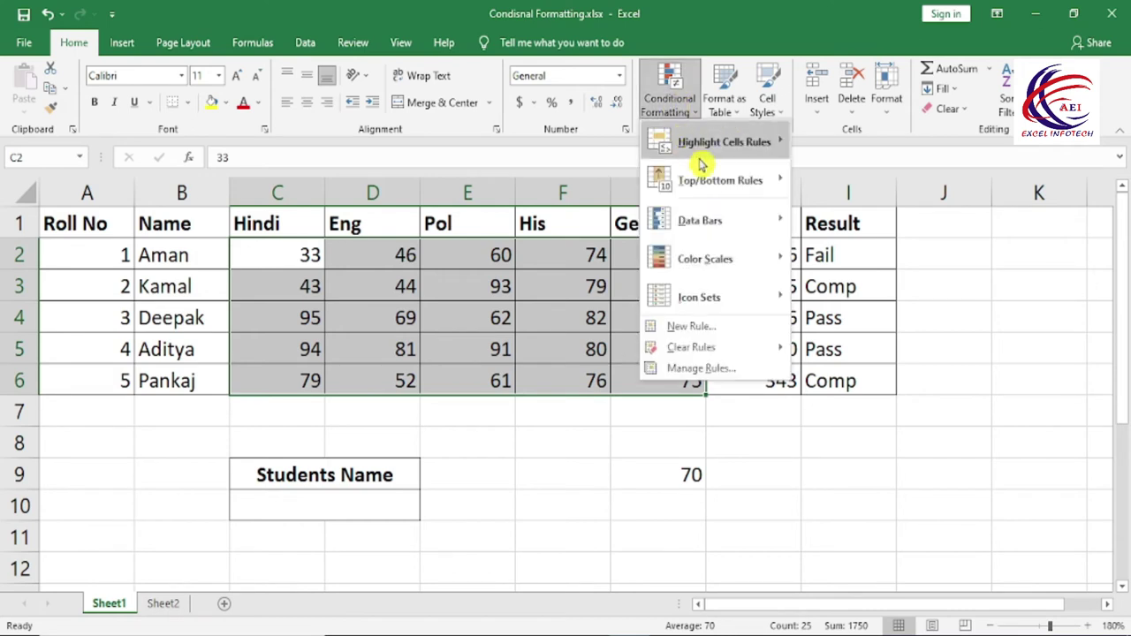
mouse_move(718, 181)
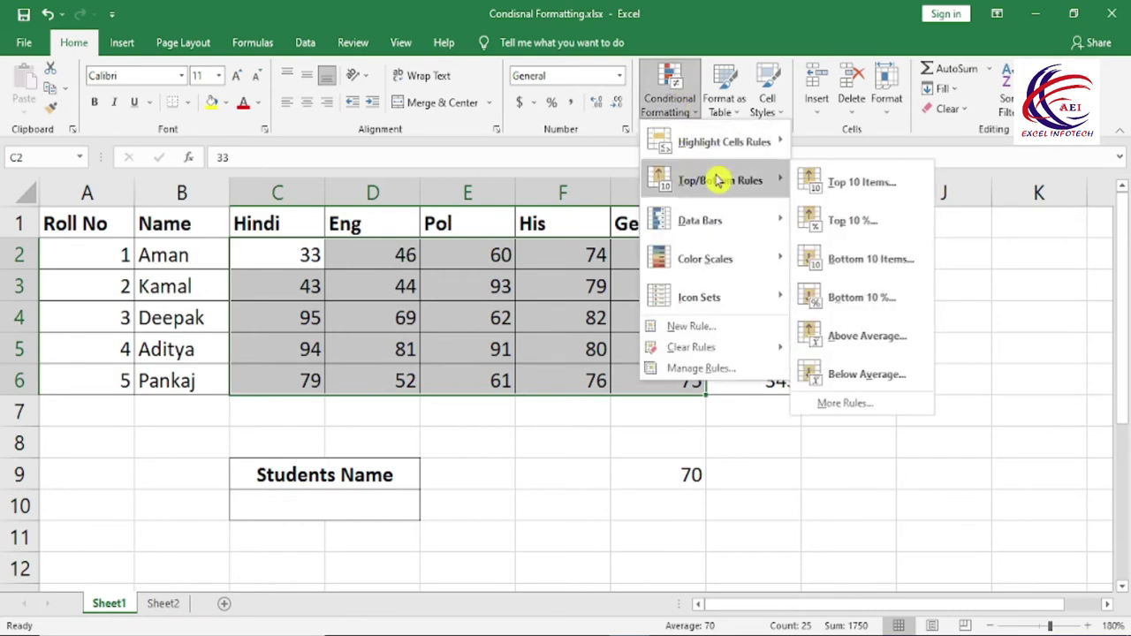
click(863, 303)
drag(770, 430, 723, 433)
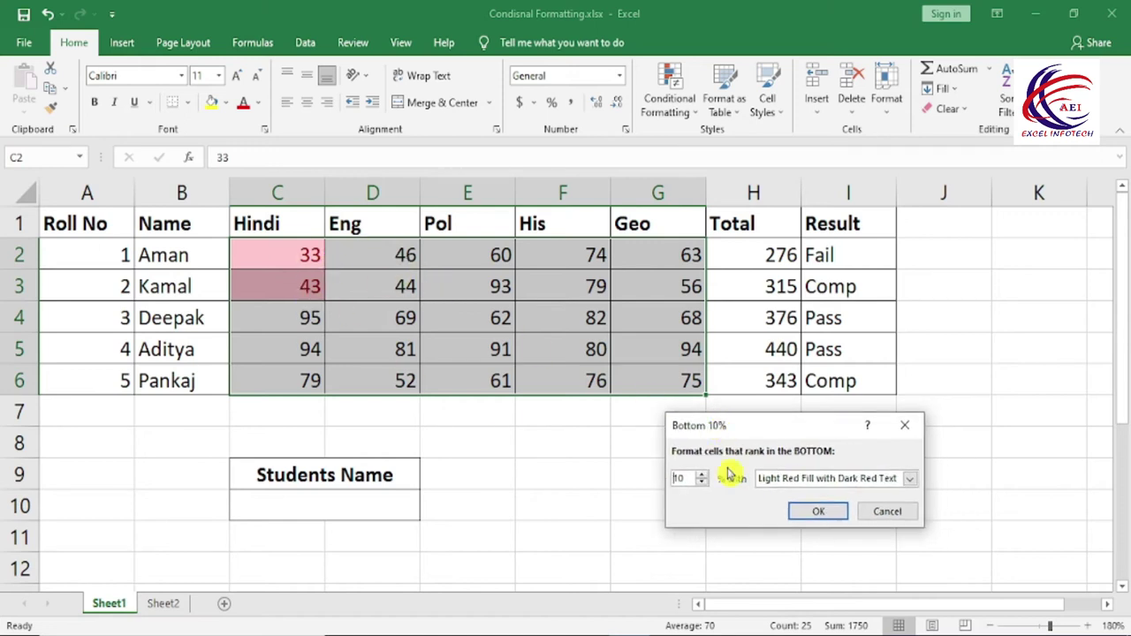
drag(769, 427, 469, 406)
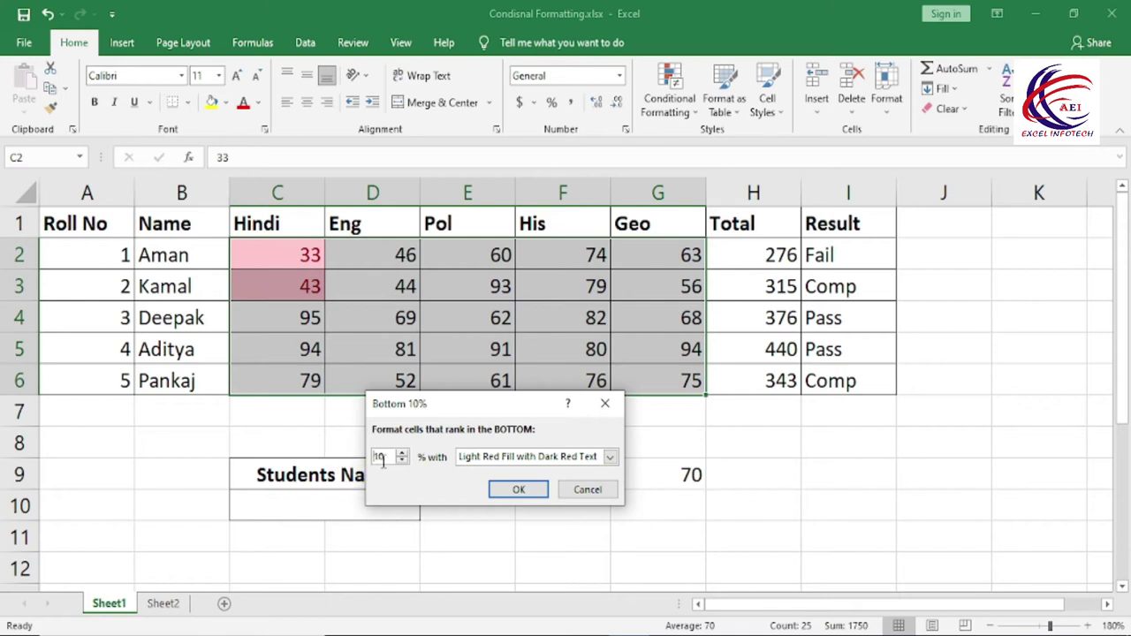
drag(437, 398, 449, 413)
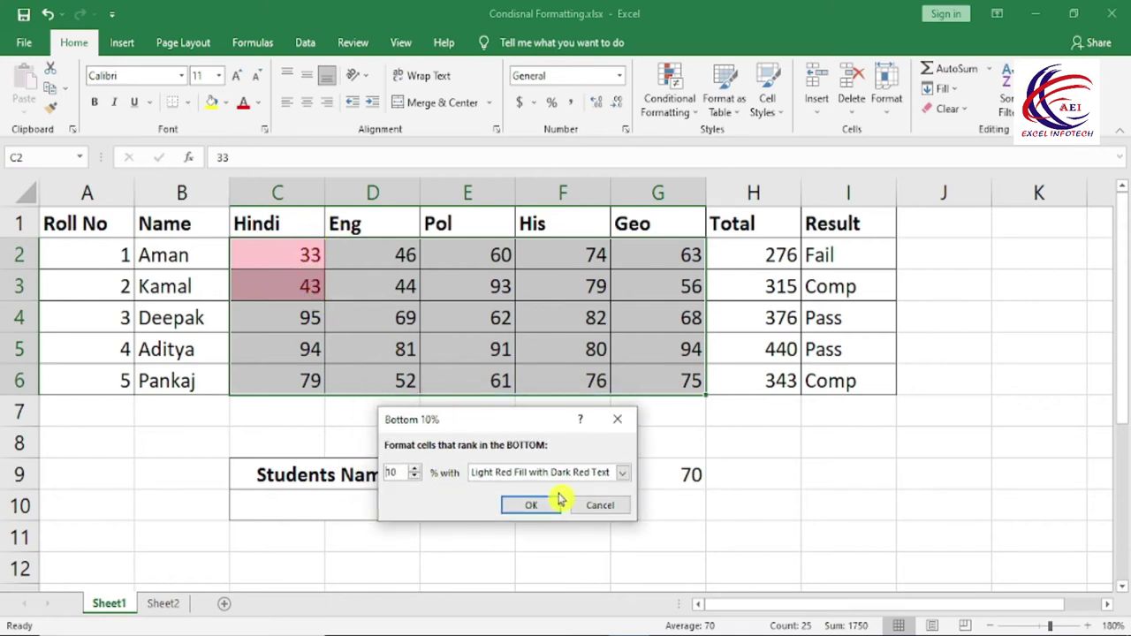
text(15)
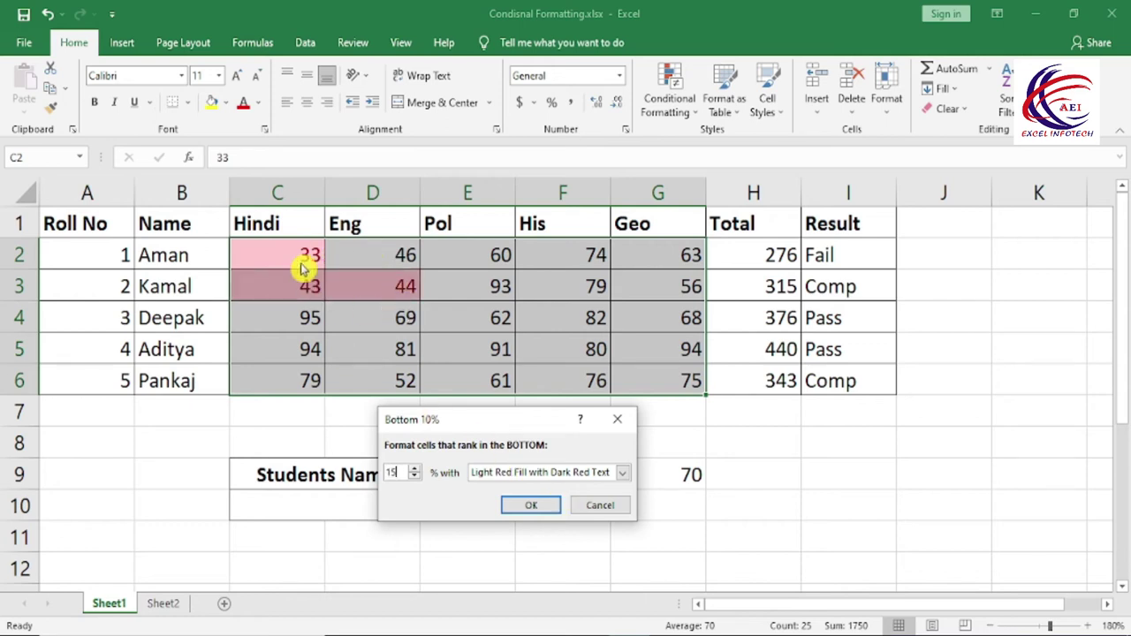
key(BackSpace)
key(BackSpace)
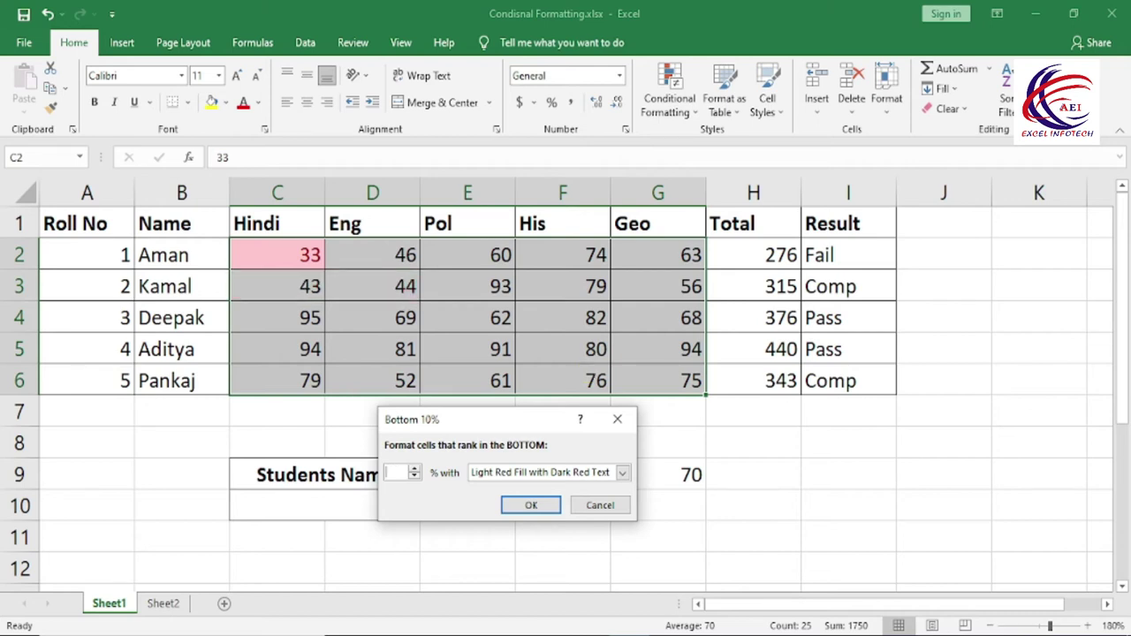
text(20)
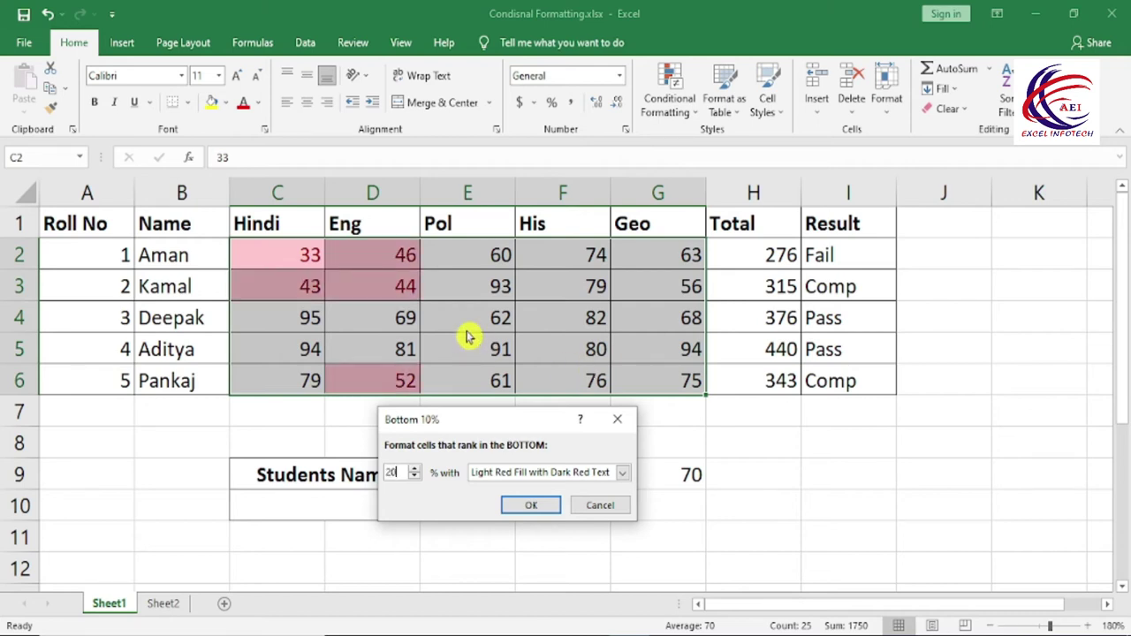
mouse_move(442, 418)
mouse_down()
mouse_move(446, 432)
mouse_move(503, 386)
mouse_up()
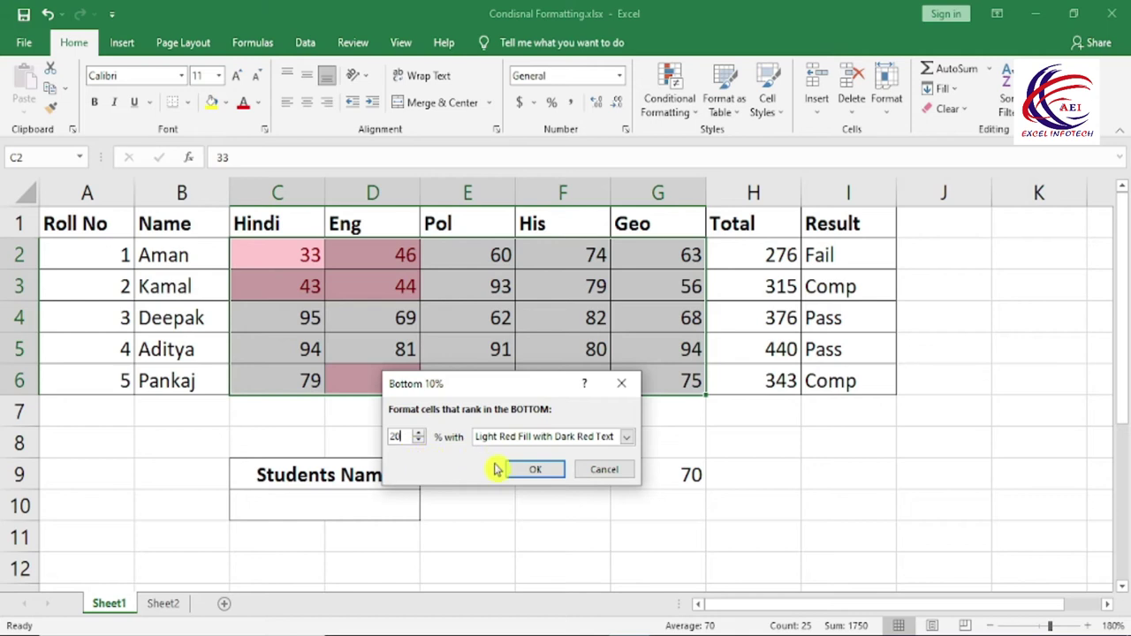
drag(460, 385, 682, 366)
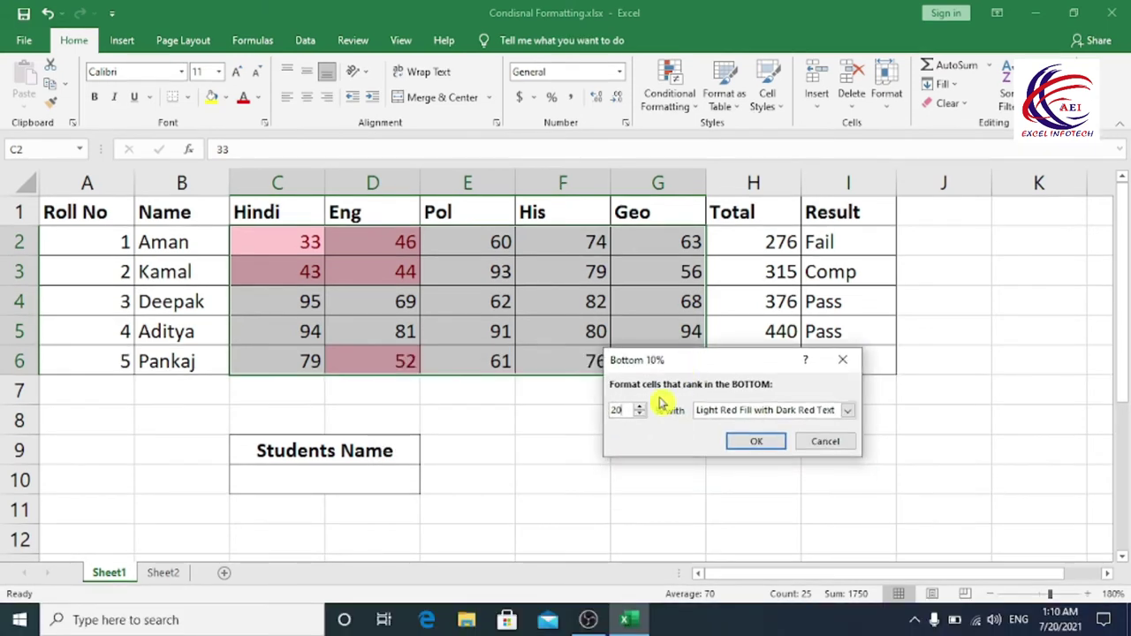
mouse_move(680, 363)
mouse_down()
mouse_move(468, 442)
mouse_move(471, 397)
mouse_up()
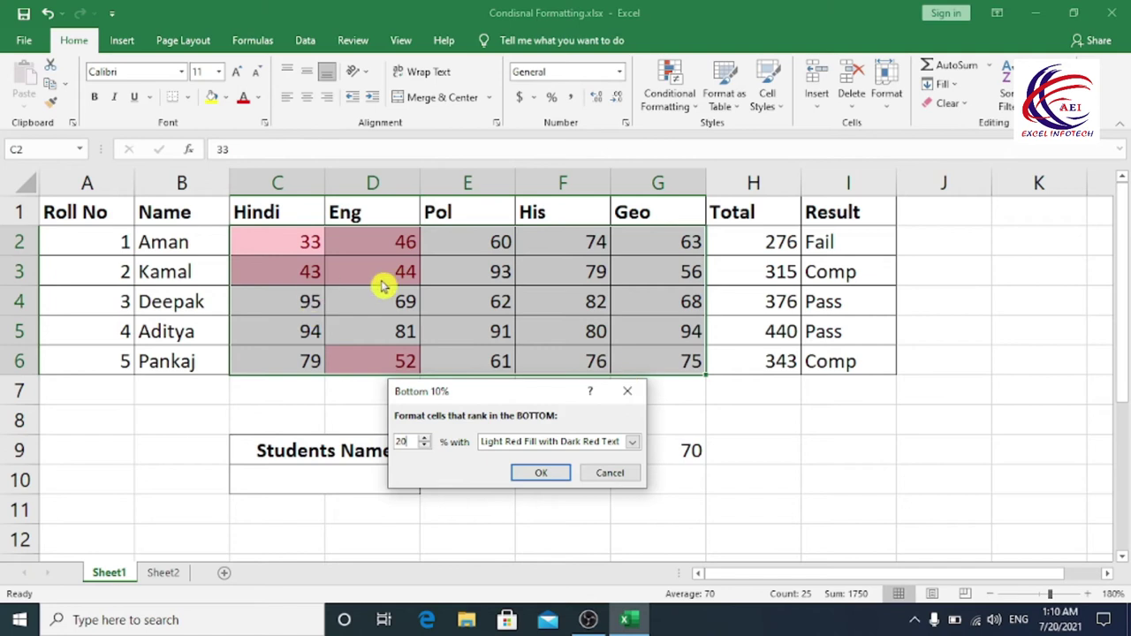
key(Escape)
click(589, 426)
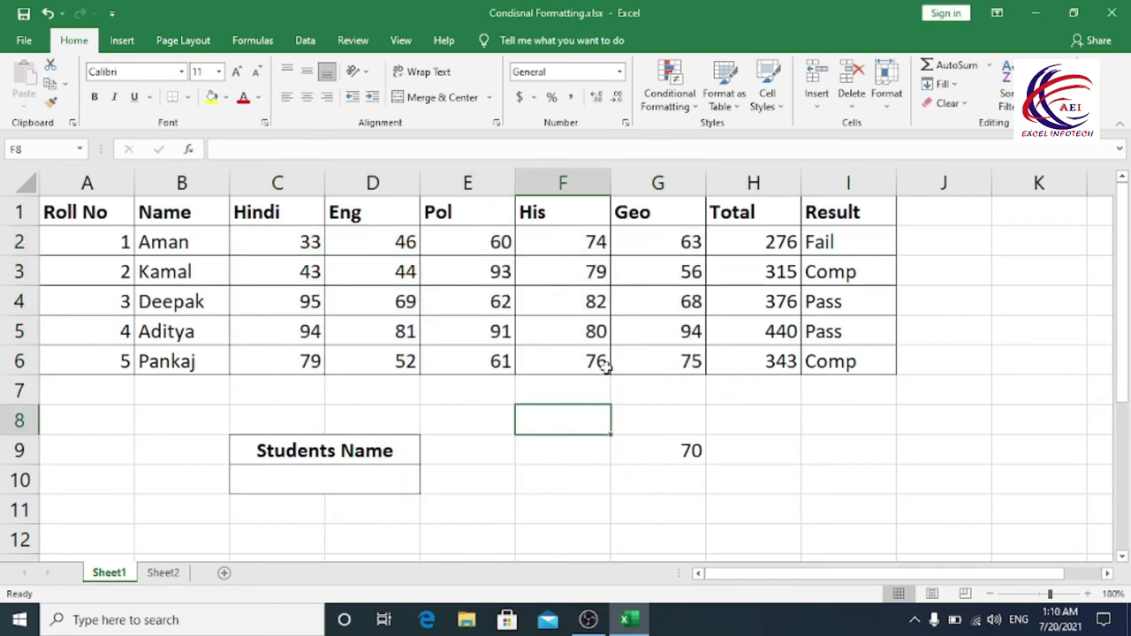
drag(304, 241, 721, 365)
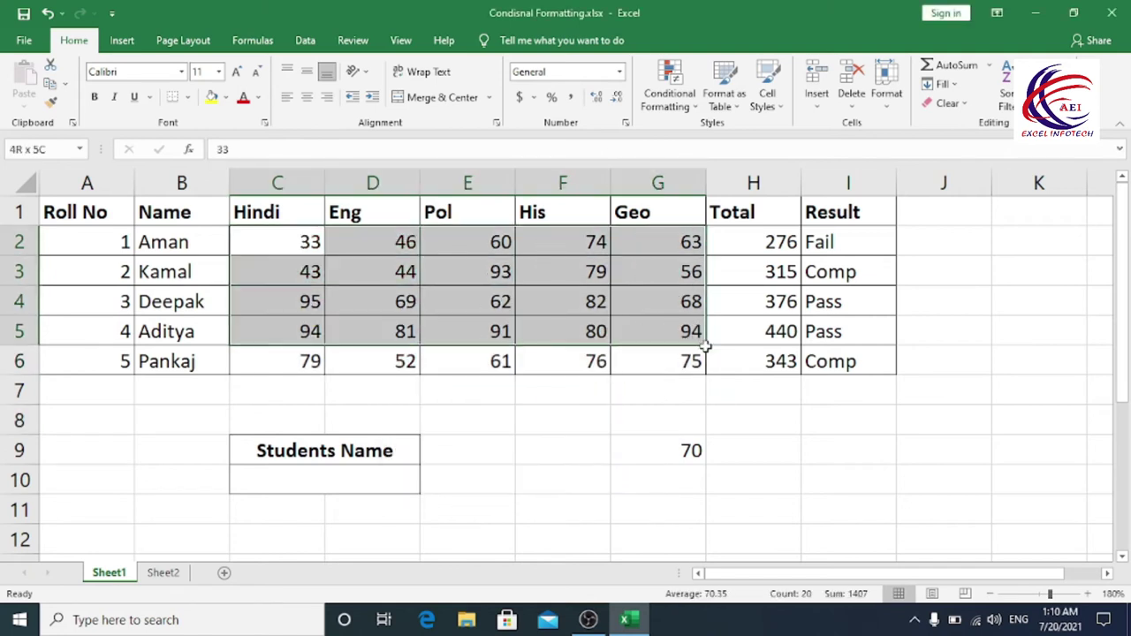
click(669, 89)
mouse_move(687, 141)
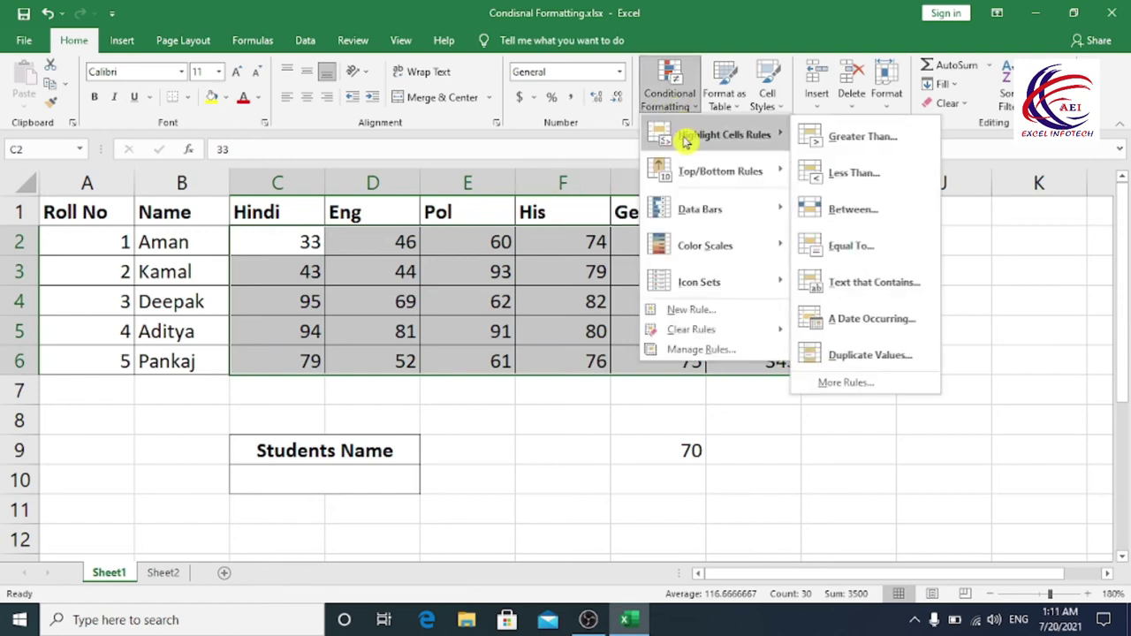
mouse_move(739, 173)
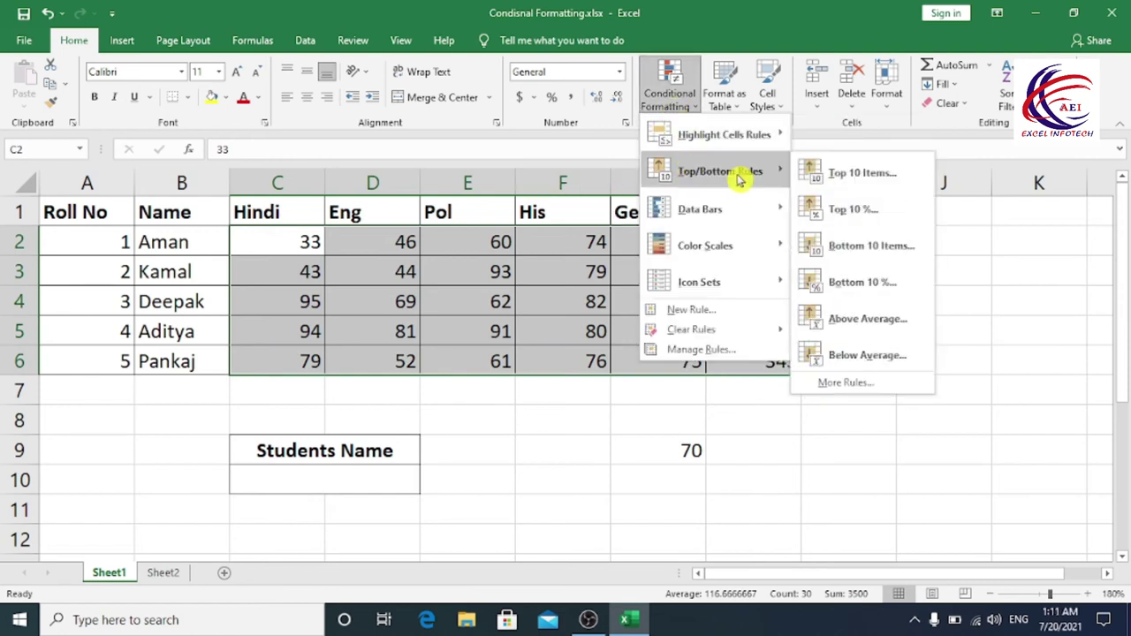
click(865, 319)
drag(846, 388, 633, 433)
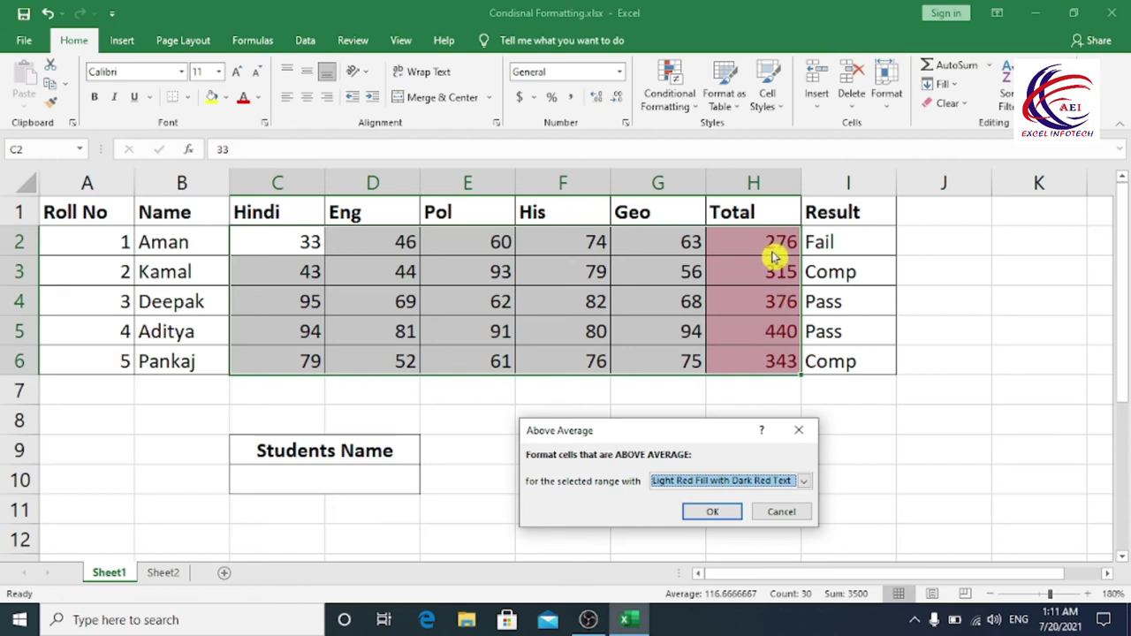
drag(688, 432, 718, 412)
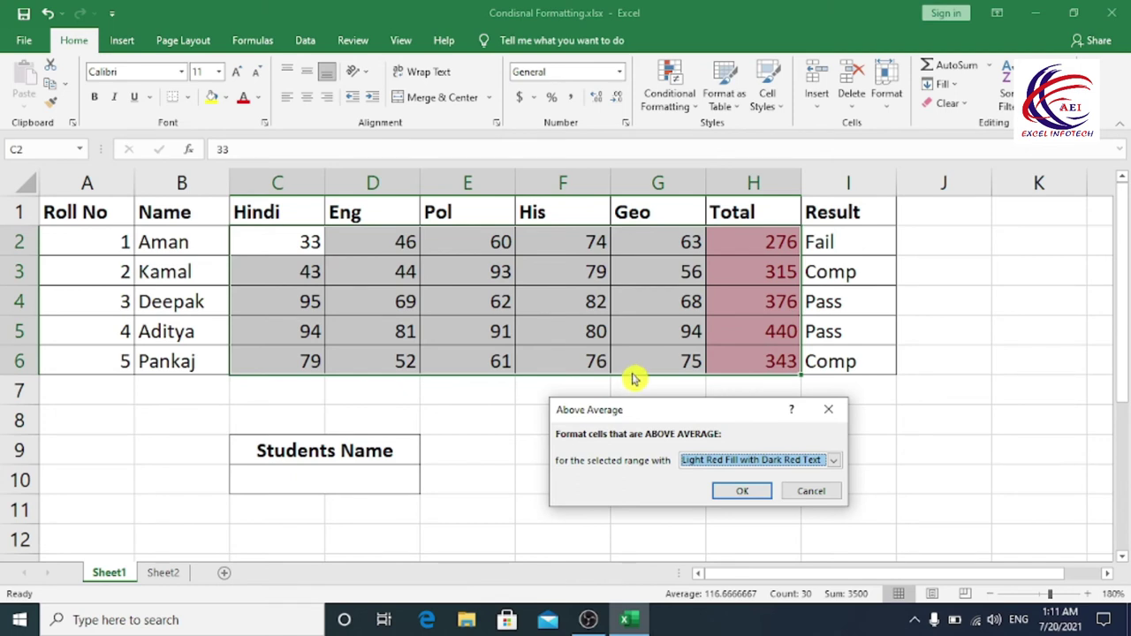
click(758, 460)
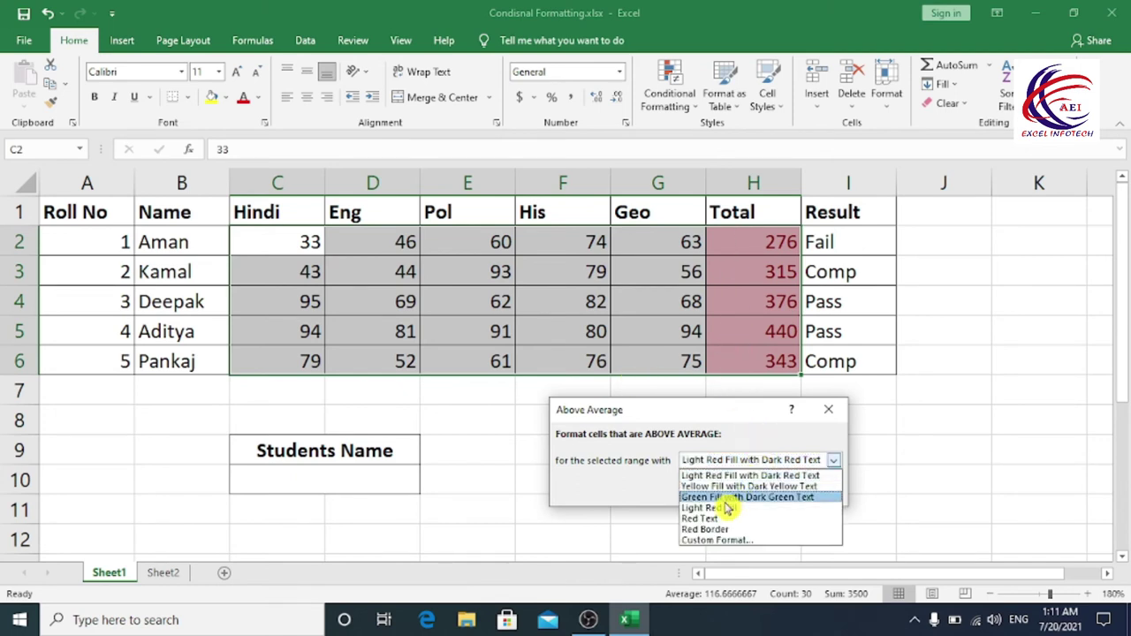
click(729, 496)
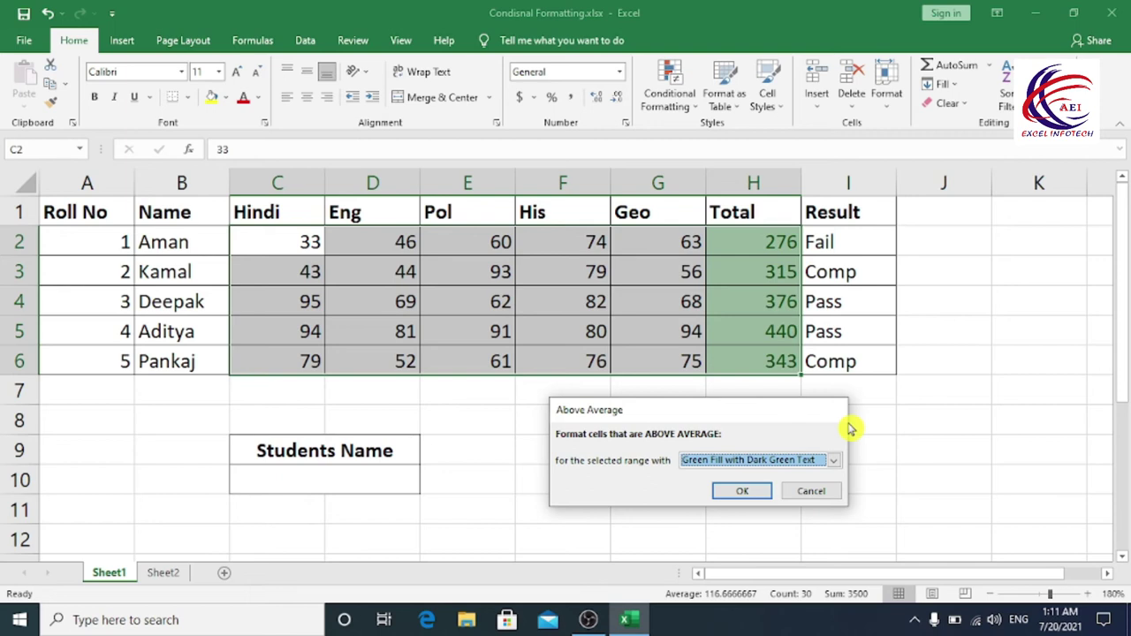
key(Escape)
click(674, 104)
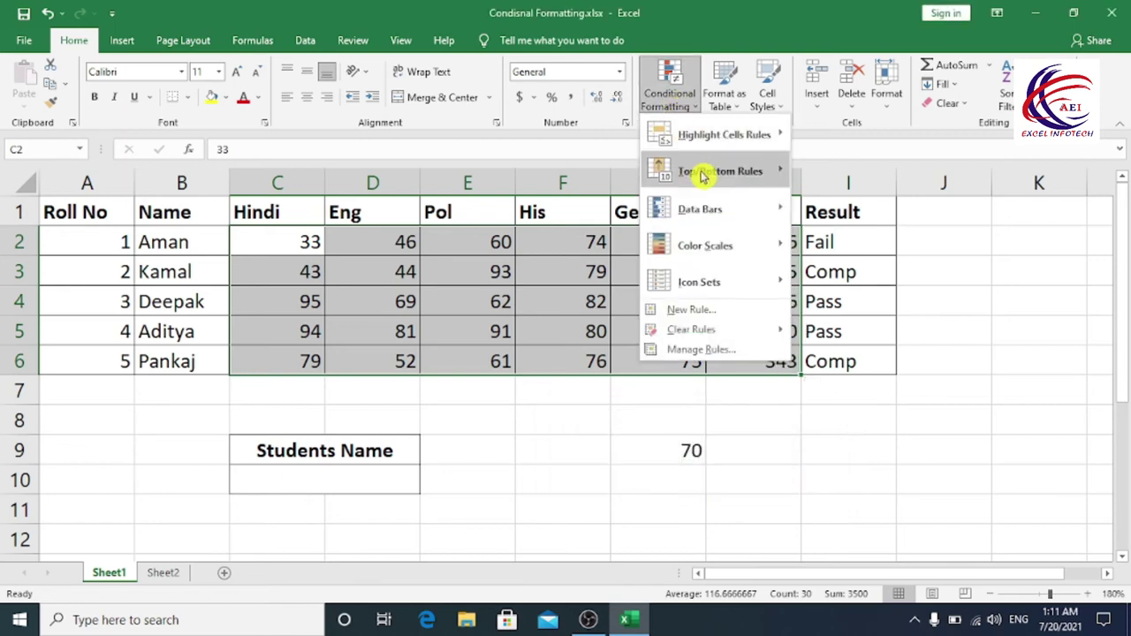
mouse_move(703, 177)
click(839, 358)
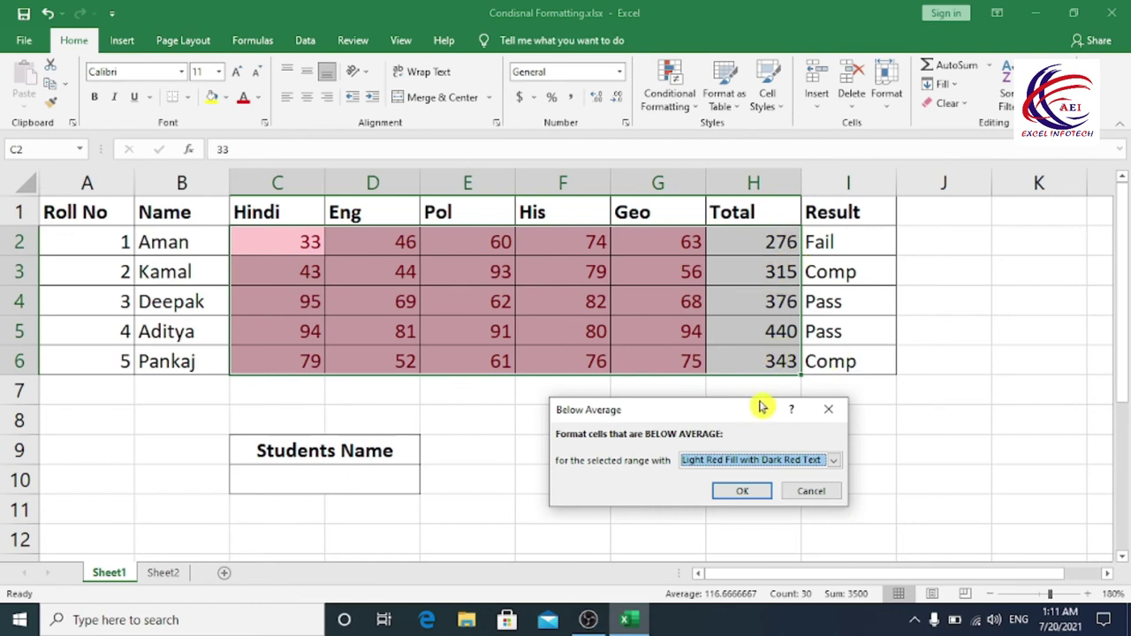
drag(761, 406, 831, 374)
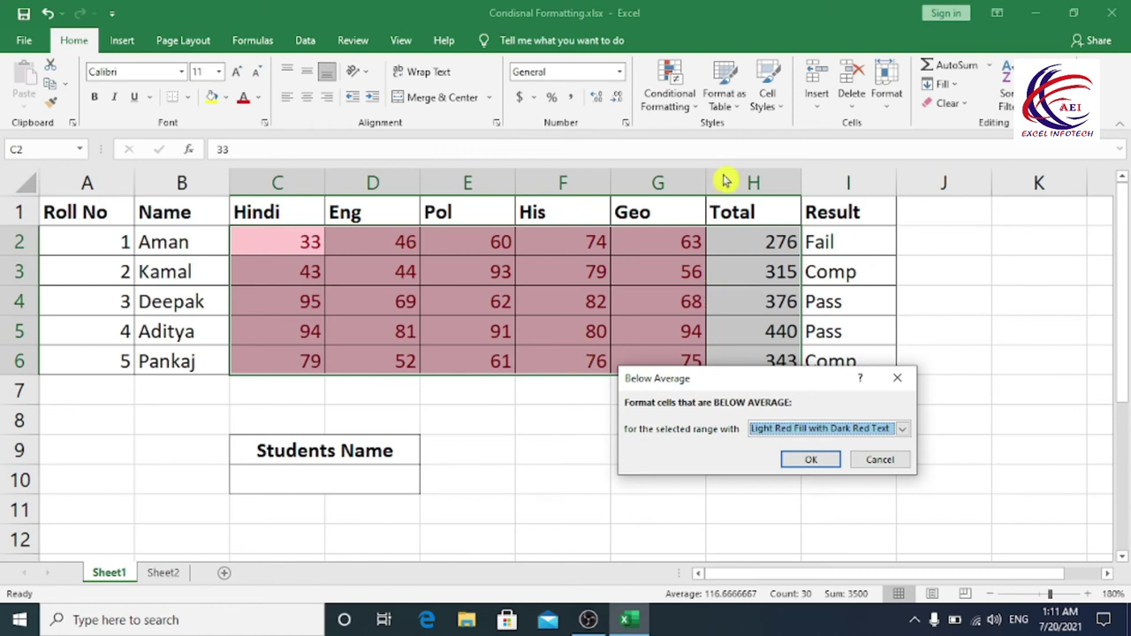
key(Escape)
click(681, 104)
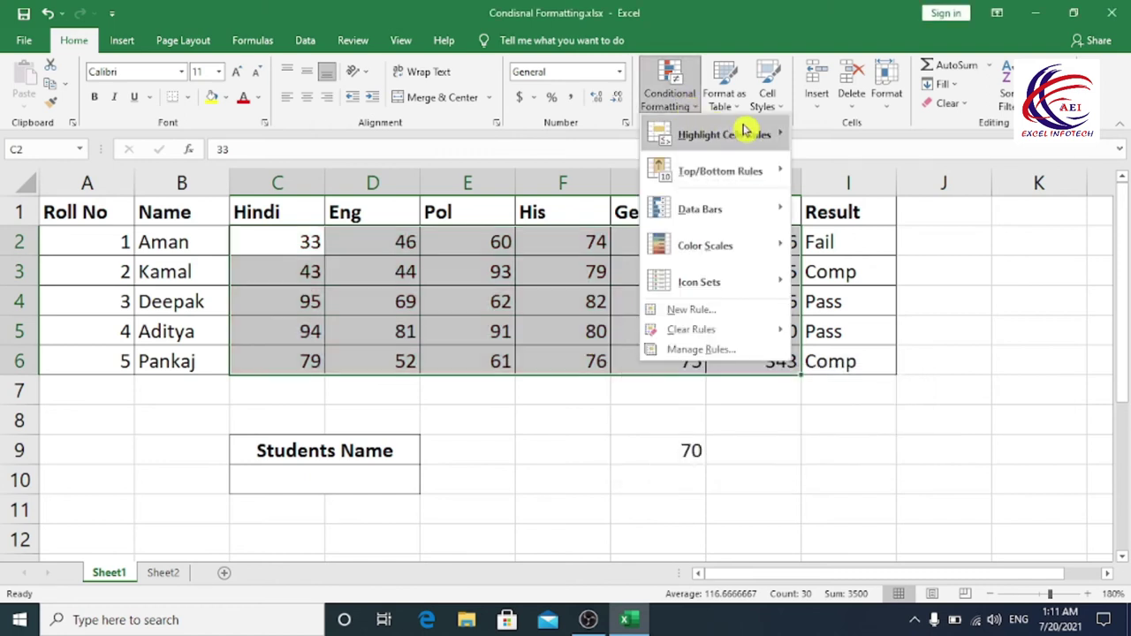
mouse_move(745, 133)
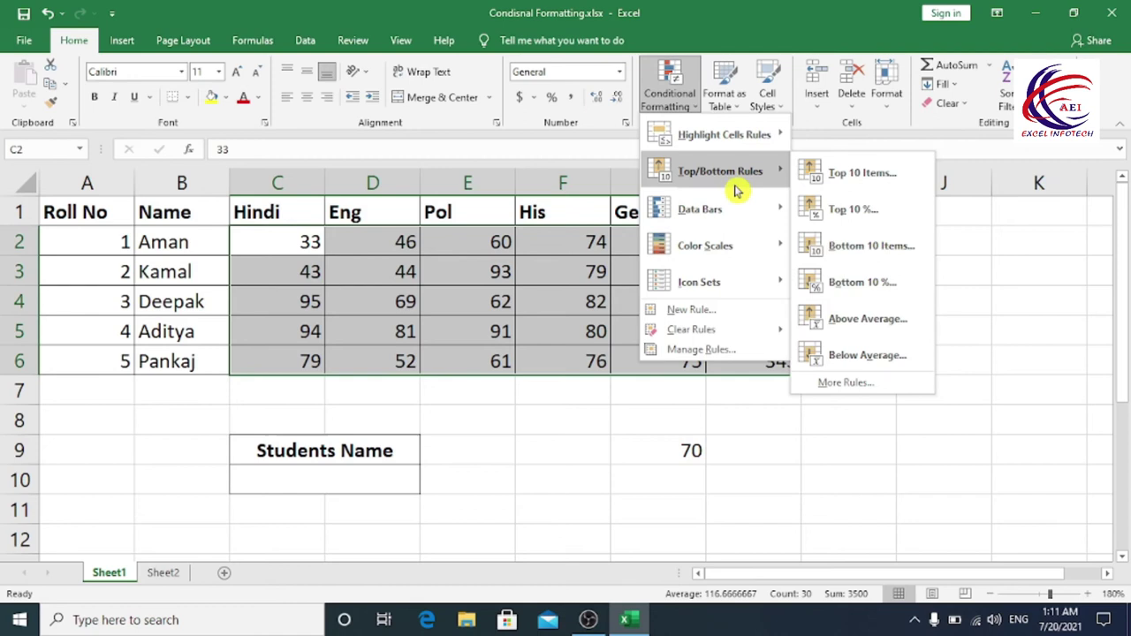
mouse_move(670, 219)
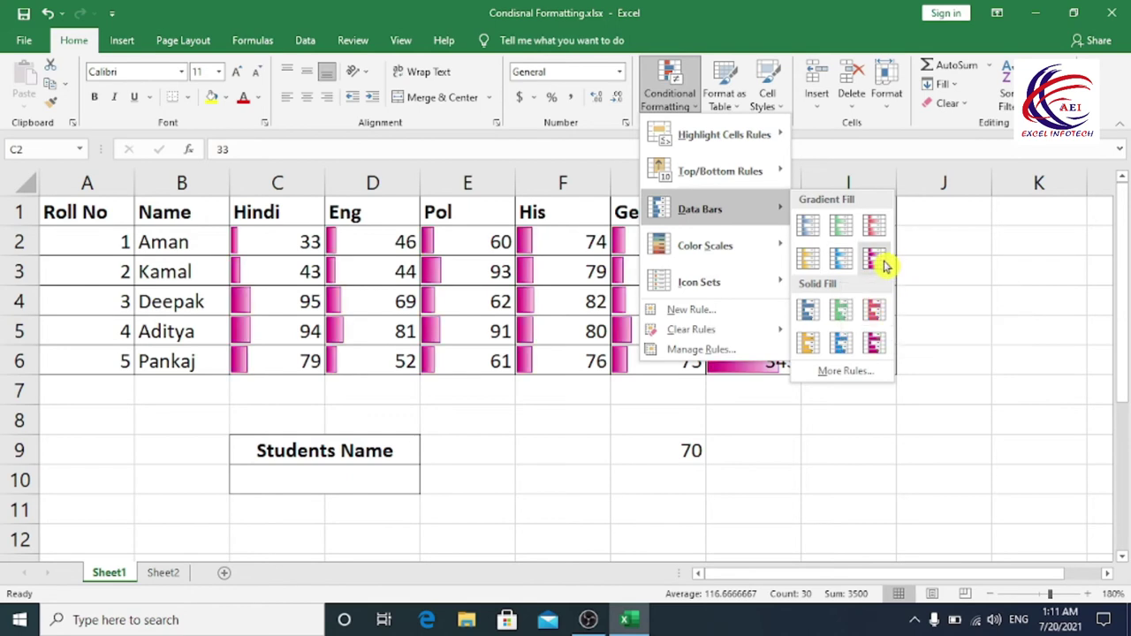
click(881, 262)
click(692, 422)
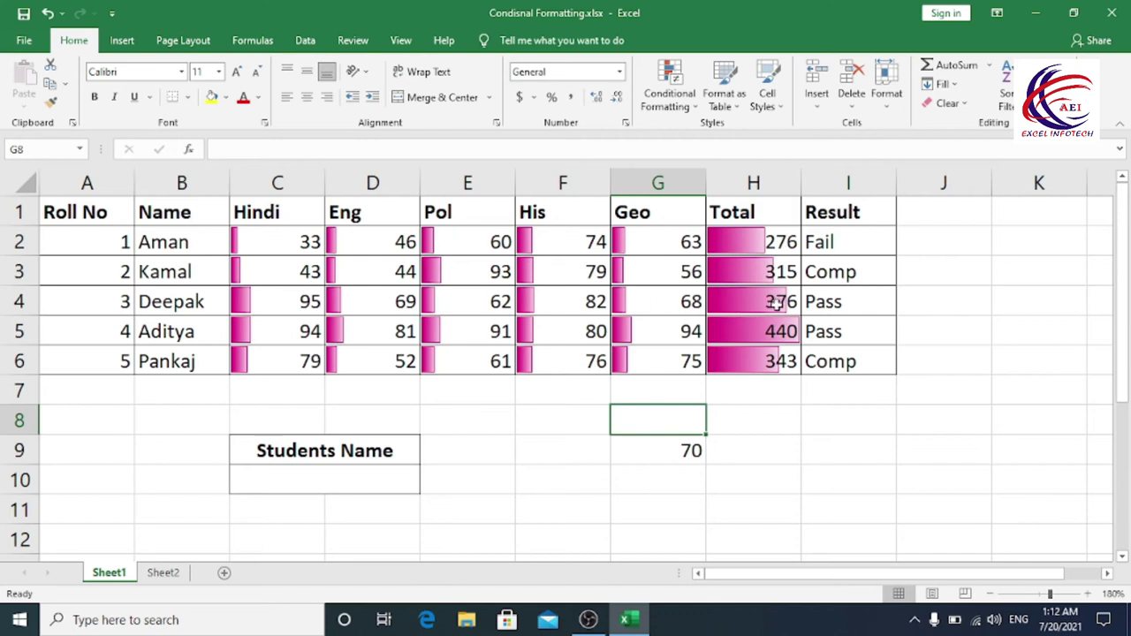
click(1088, 594)
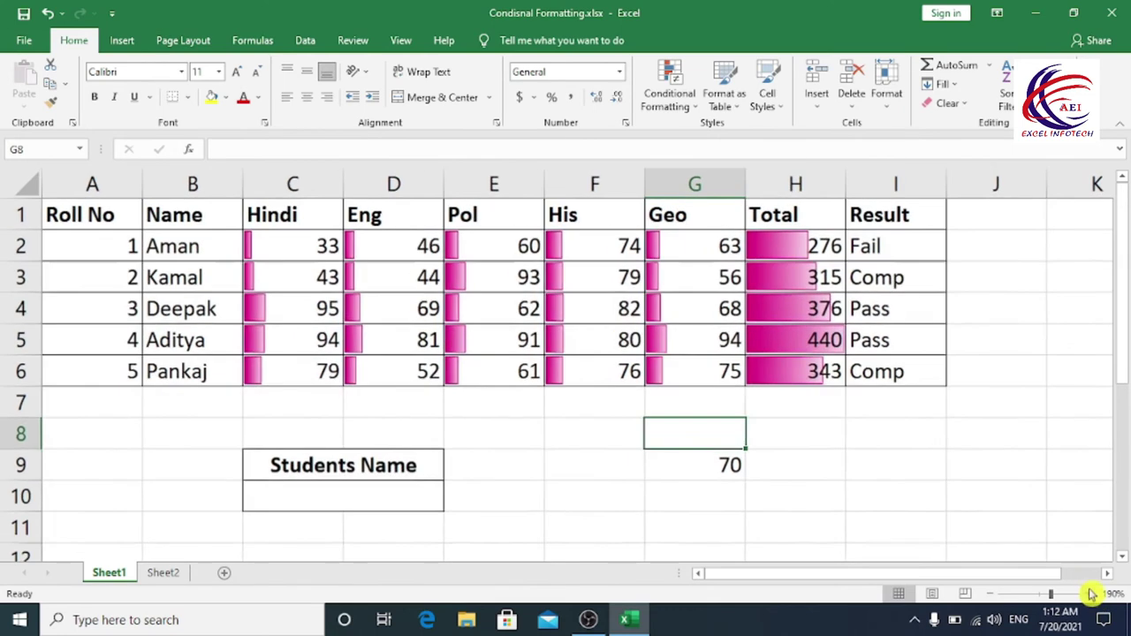
click(795, 352)
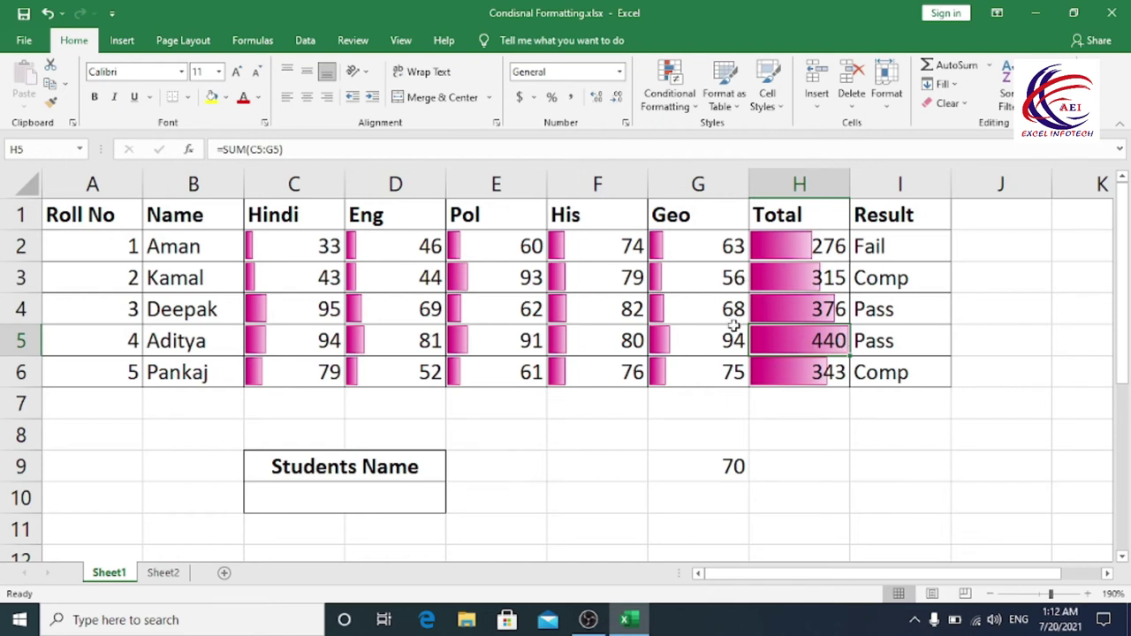
- Apply the Green-Yellow-Red Color Scale to the marks and totals in C2:H6
click(677, 108)
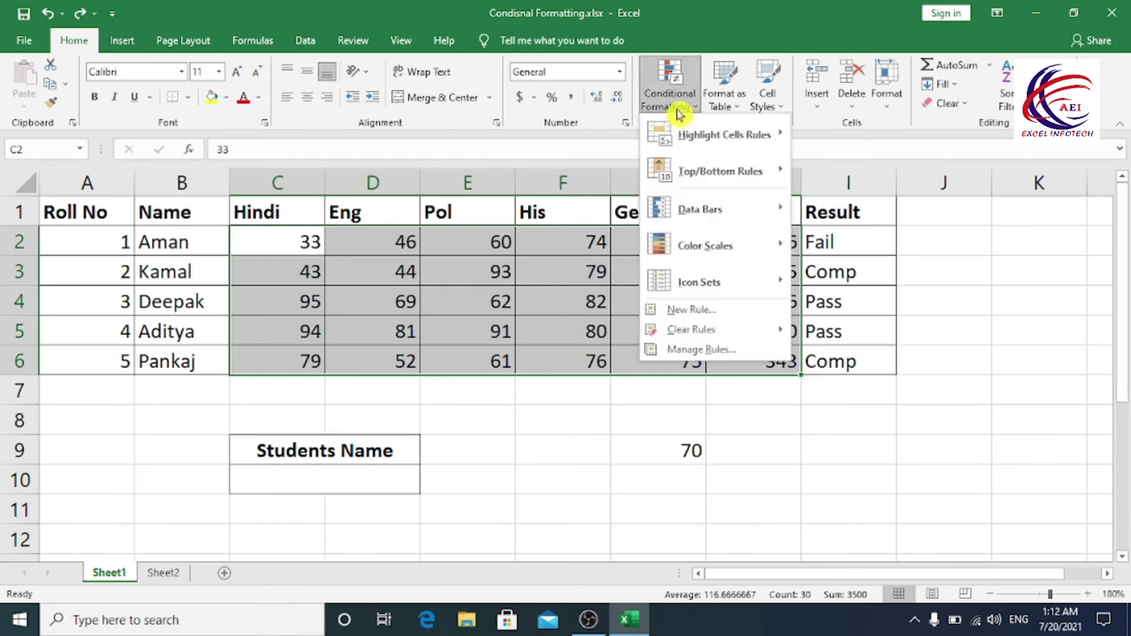
mouse_move(757, 257)
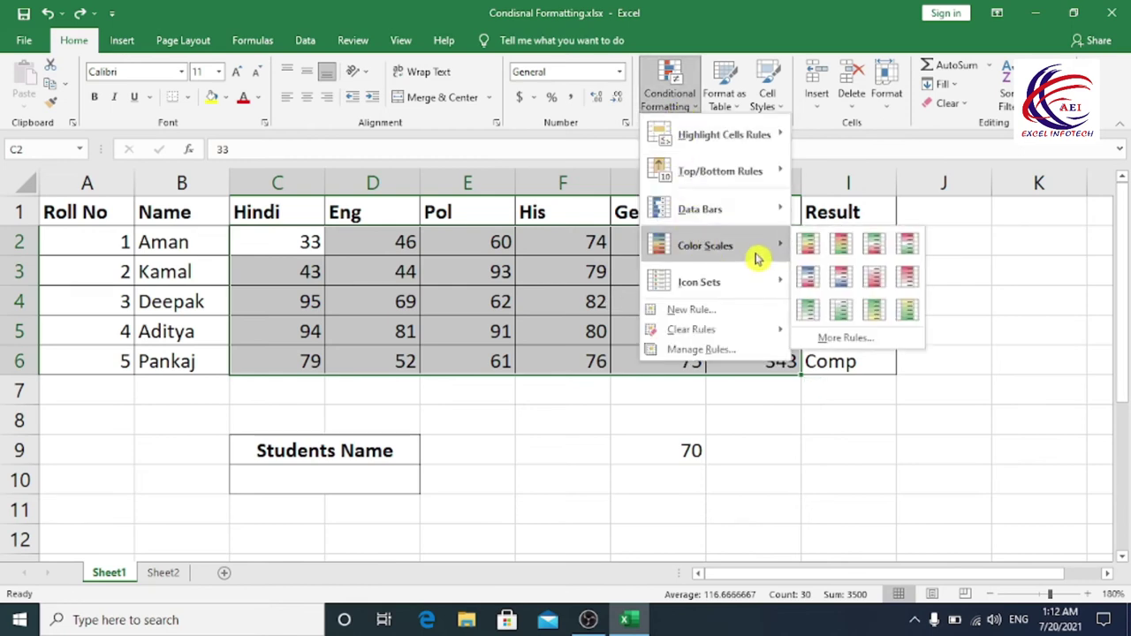
click(840, 245)
click(624, 404)
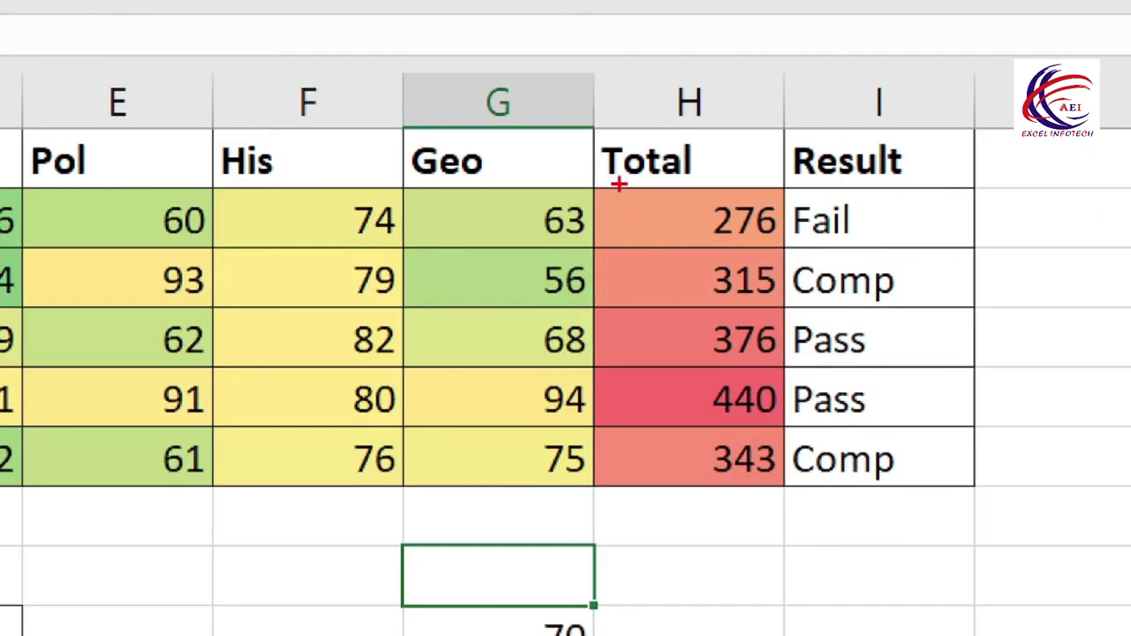
drag(699, 213, 740, 296)
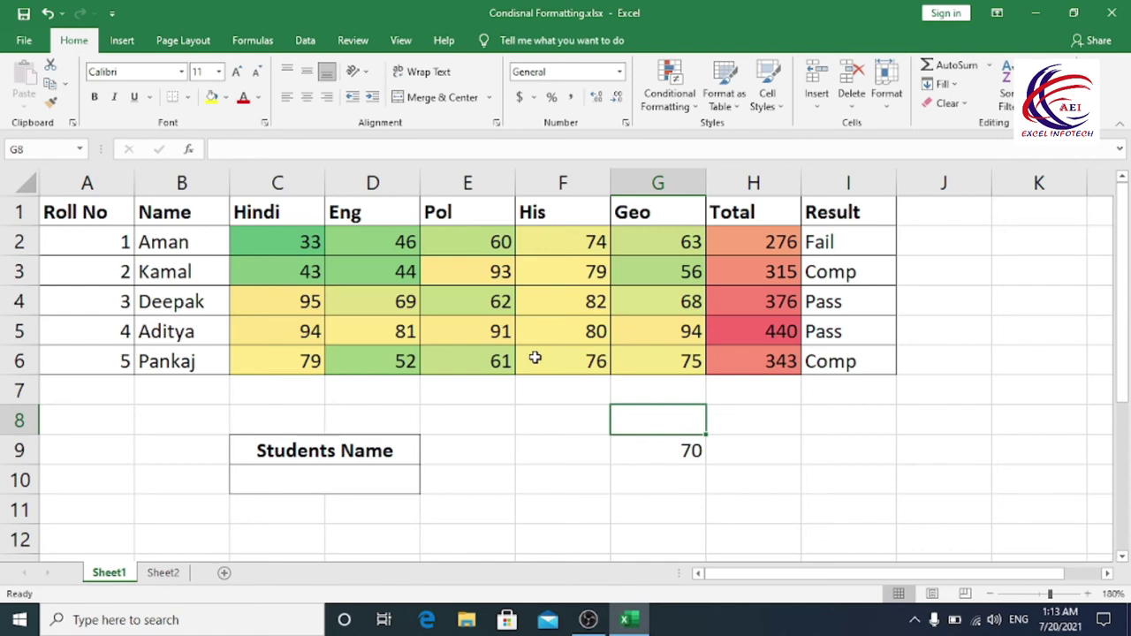
- Undo the colour scale, then try the 3 Arrows (Colored) icon set and undo it
key(ctrl+z)
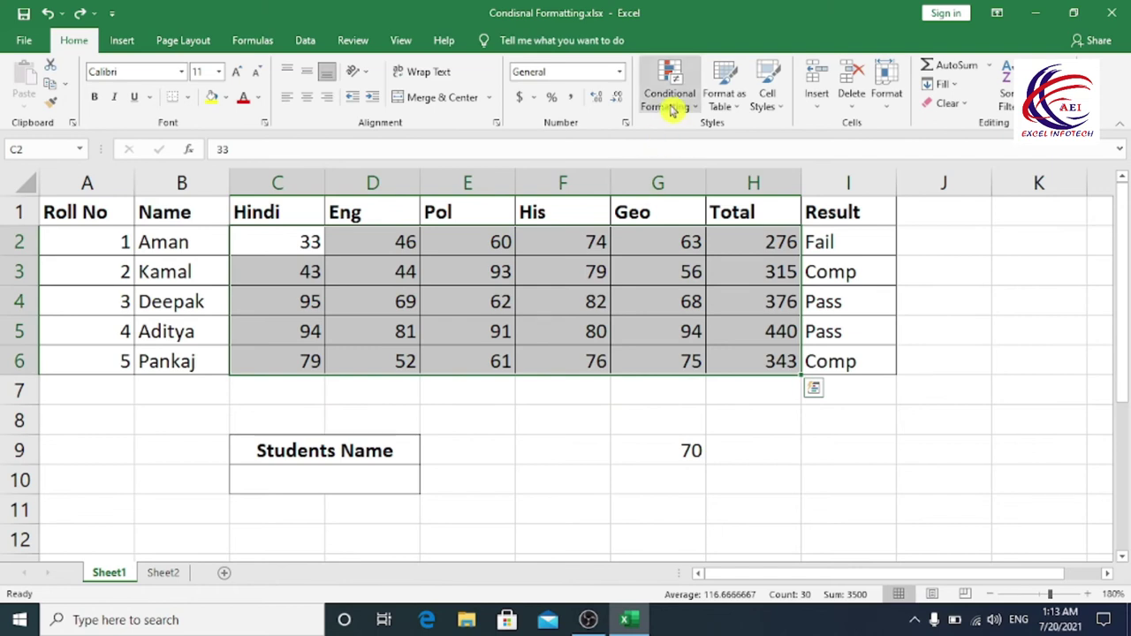
click(673, 101)
mouse_move(688, 138)
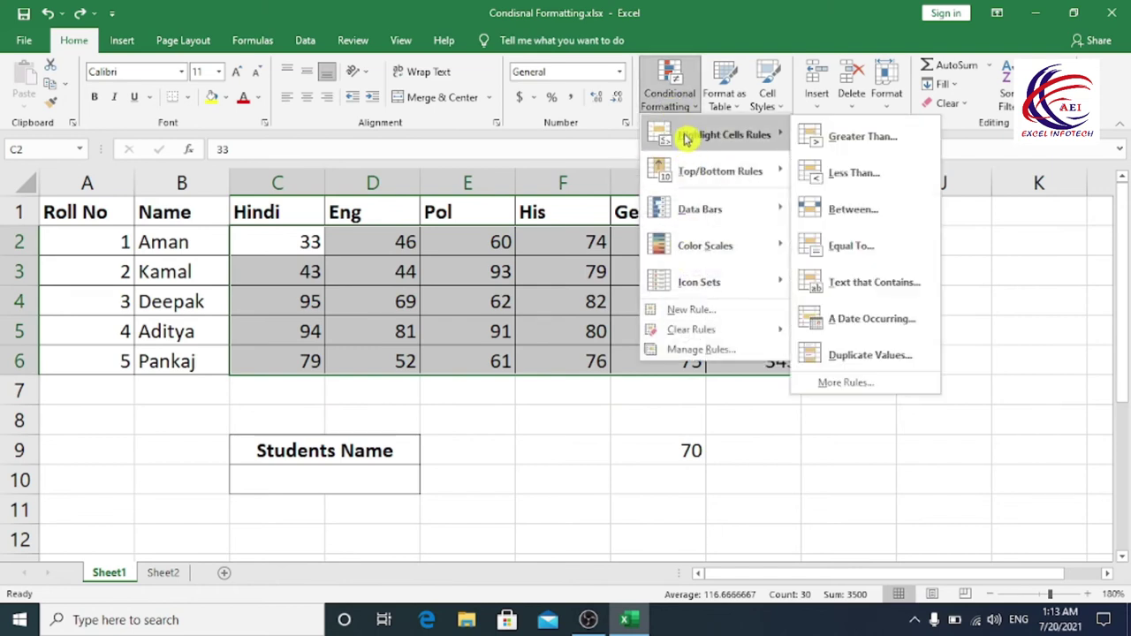
mouse_move(685, 208)
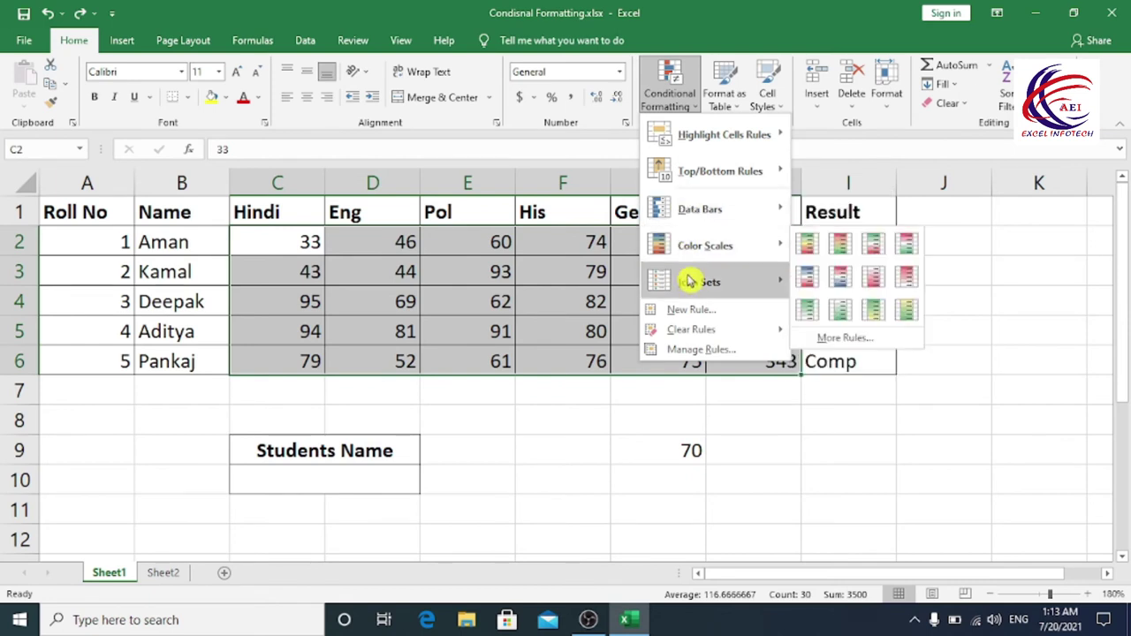
mouse_move(689, 283)
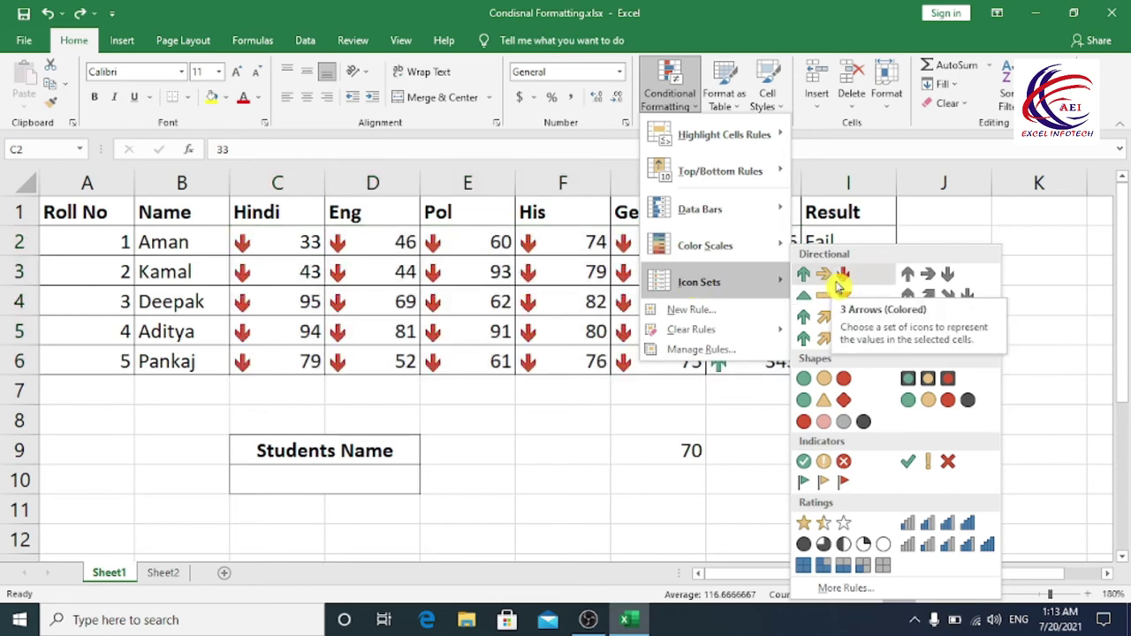
click(835, 280)
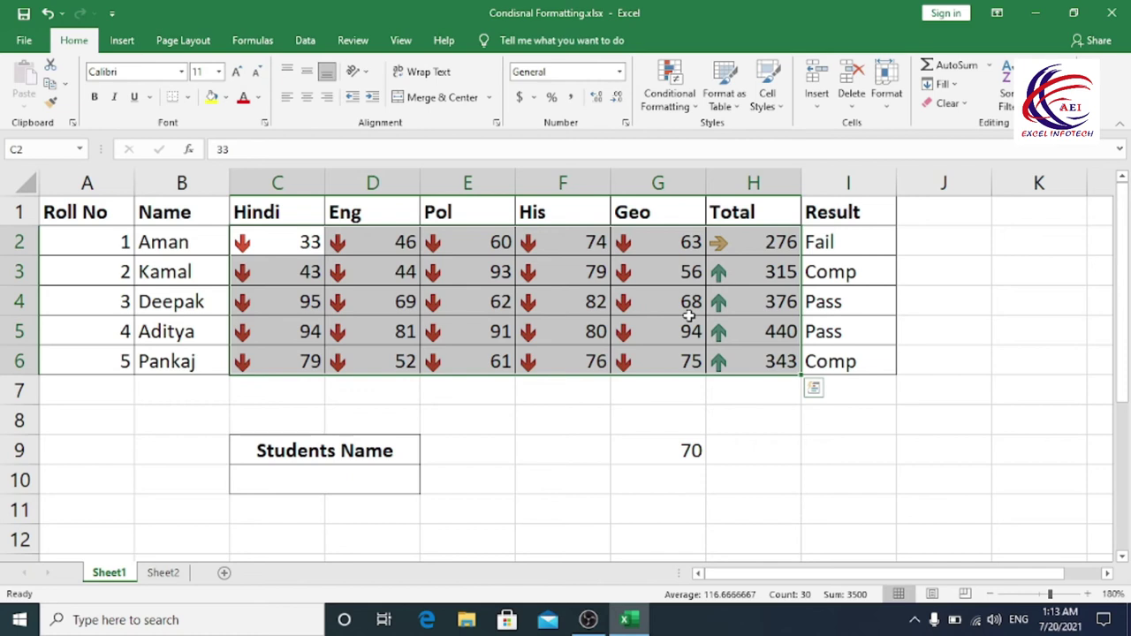
key(ctrl+z)
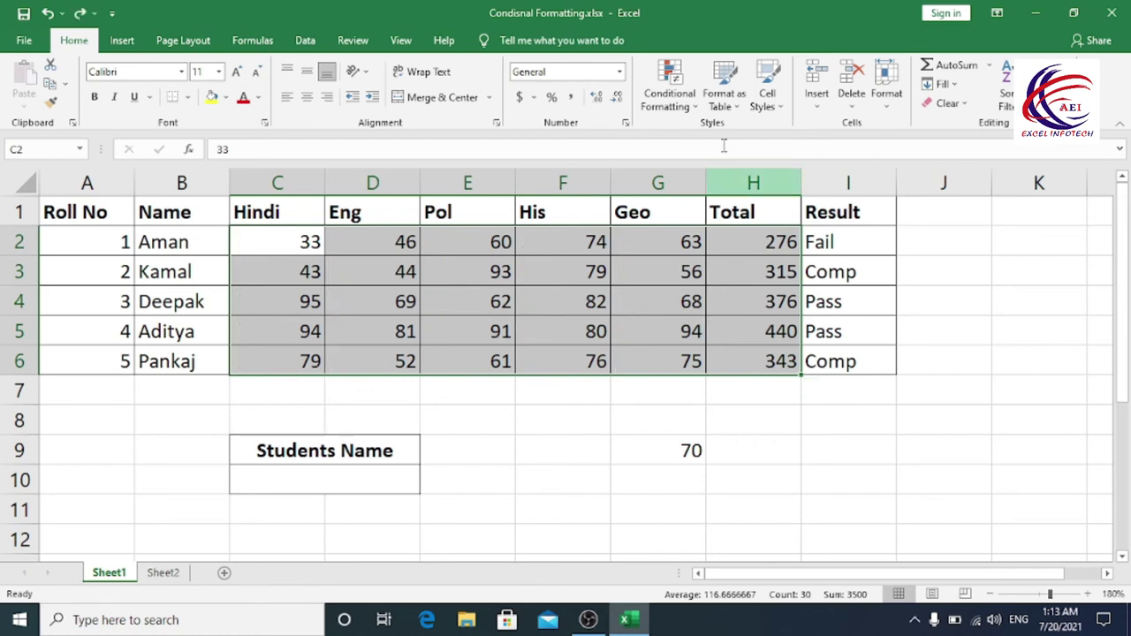
- Try the 5 Ratings bar icons on the marks and undo them
click(672, 97)
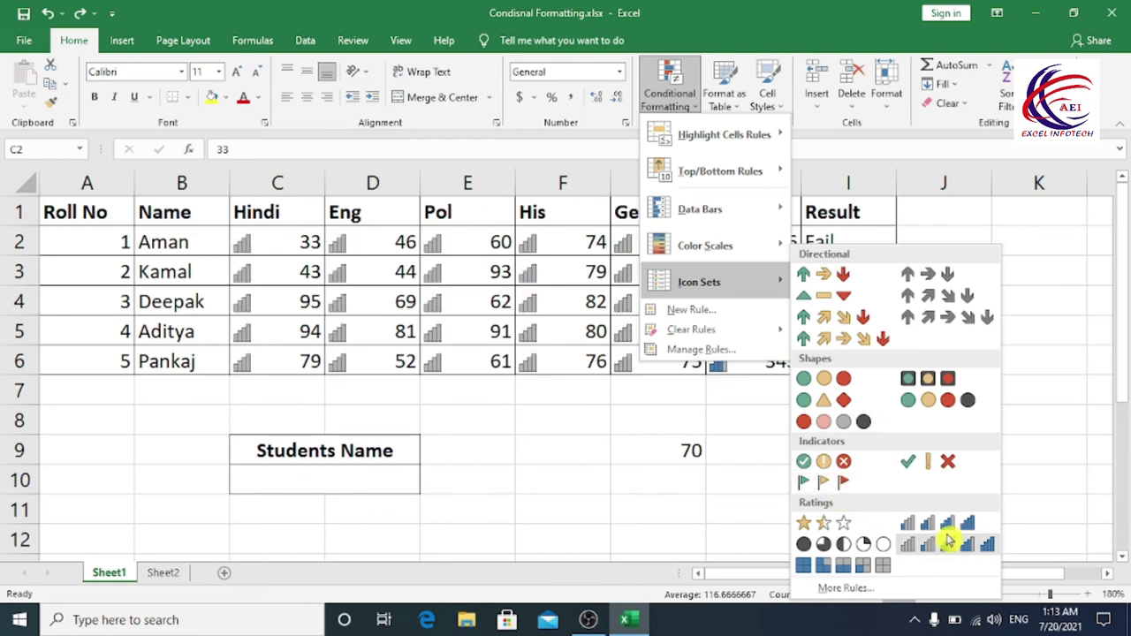
click(973, 549)
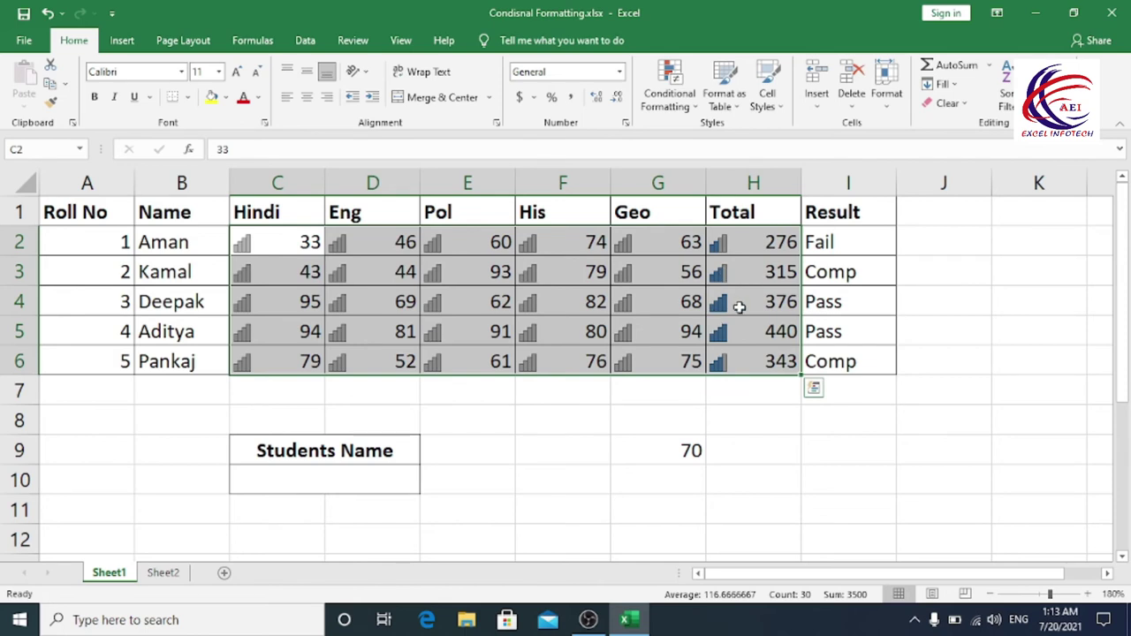
key(ctrl+z)
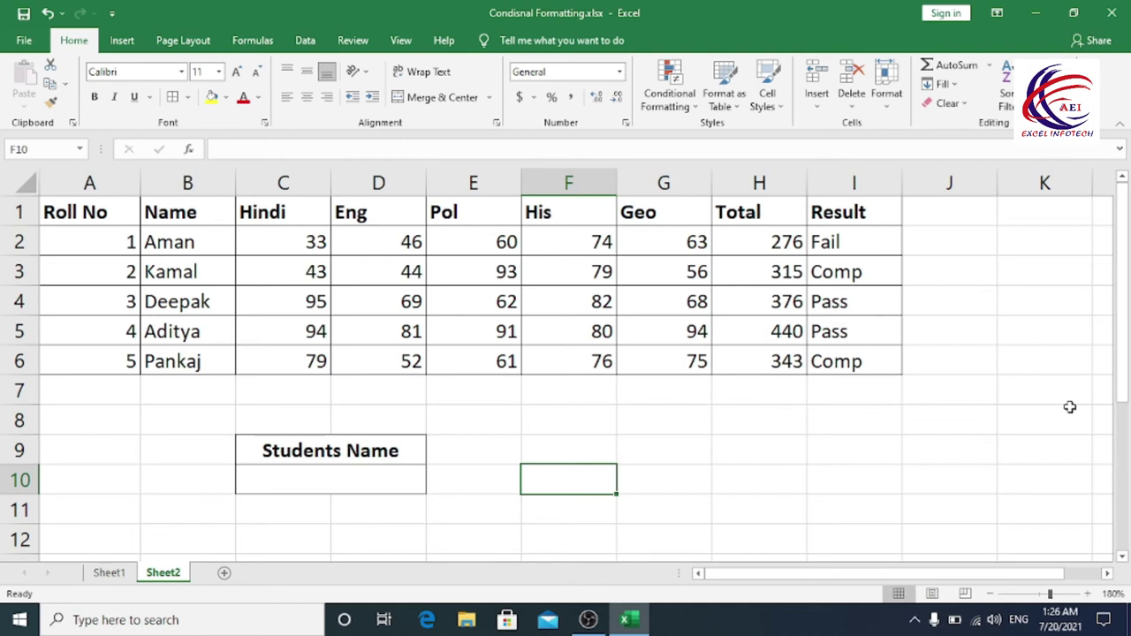
- On Sheet1, pick Deepak then Aditya in C10 to move the yellow row highlight
click(113, 576)
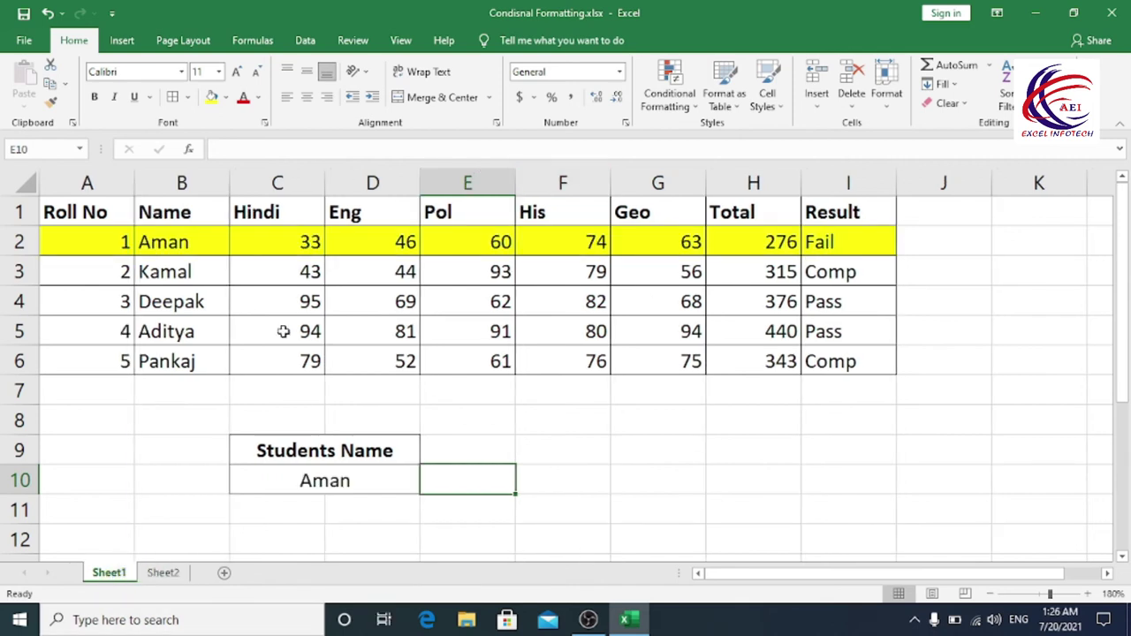
click(358, 480)
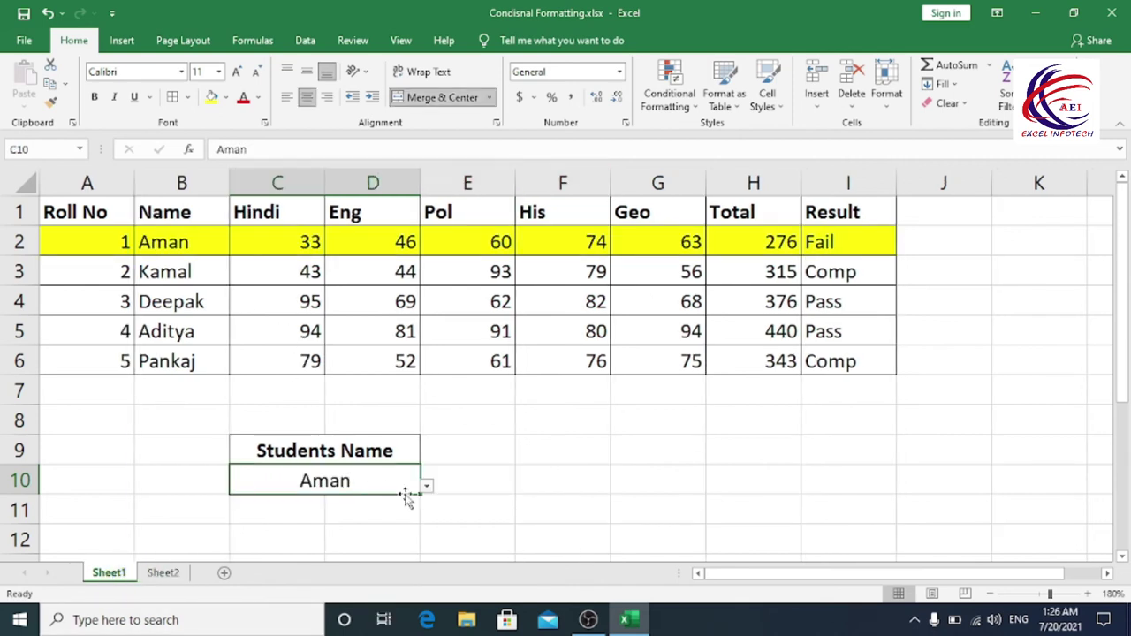
click(427, 486)
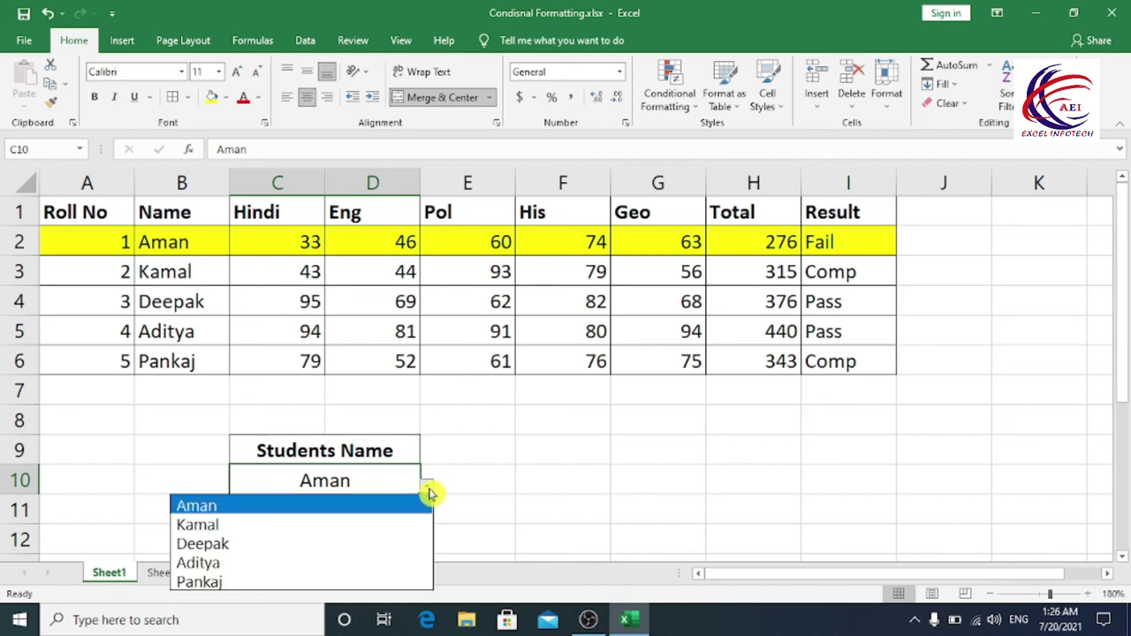
click(283, 544)
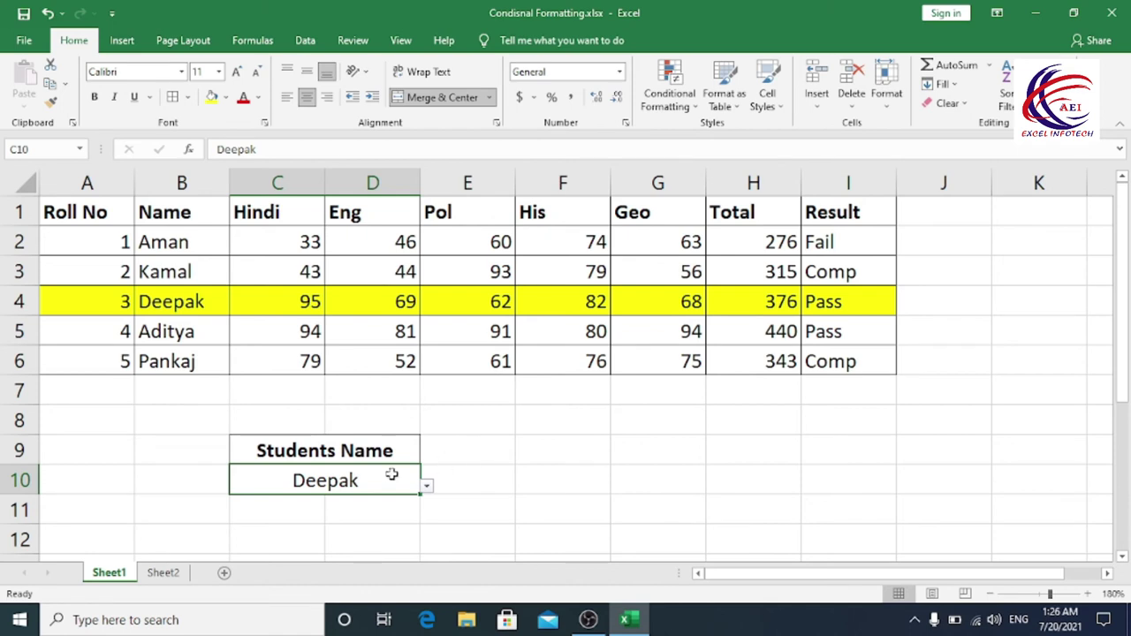
click(427, 485)
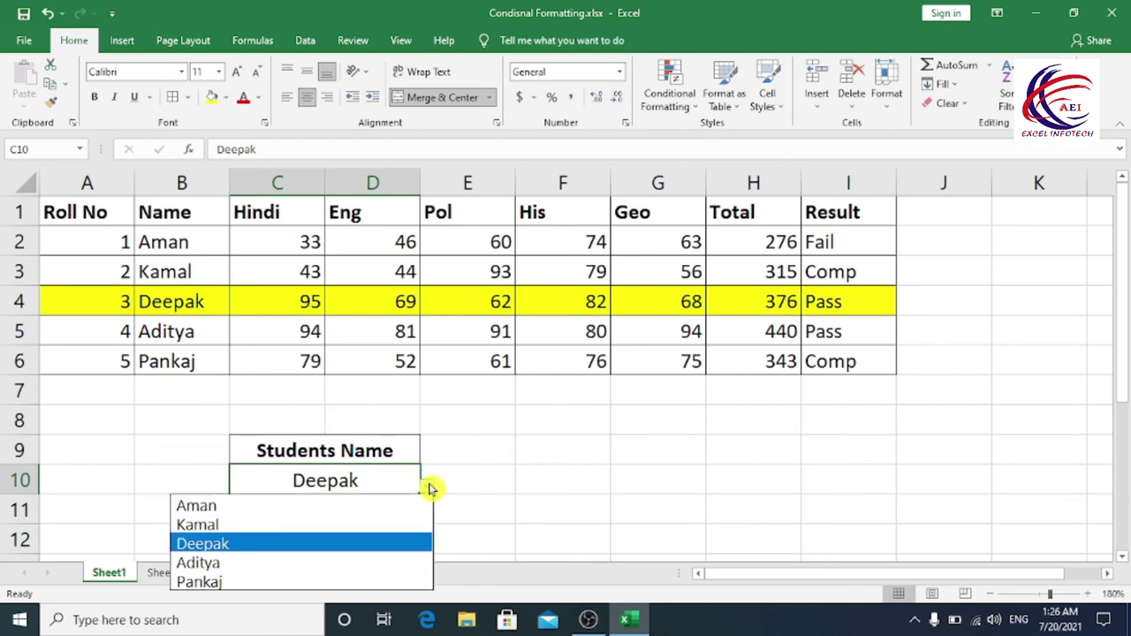
click(257, 568)
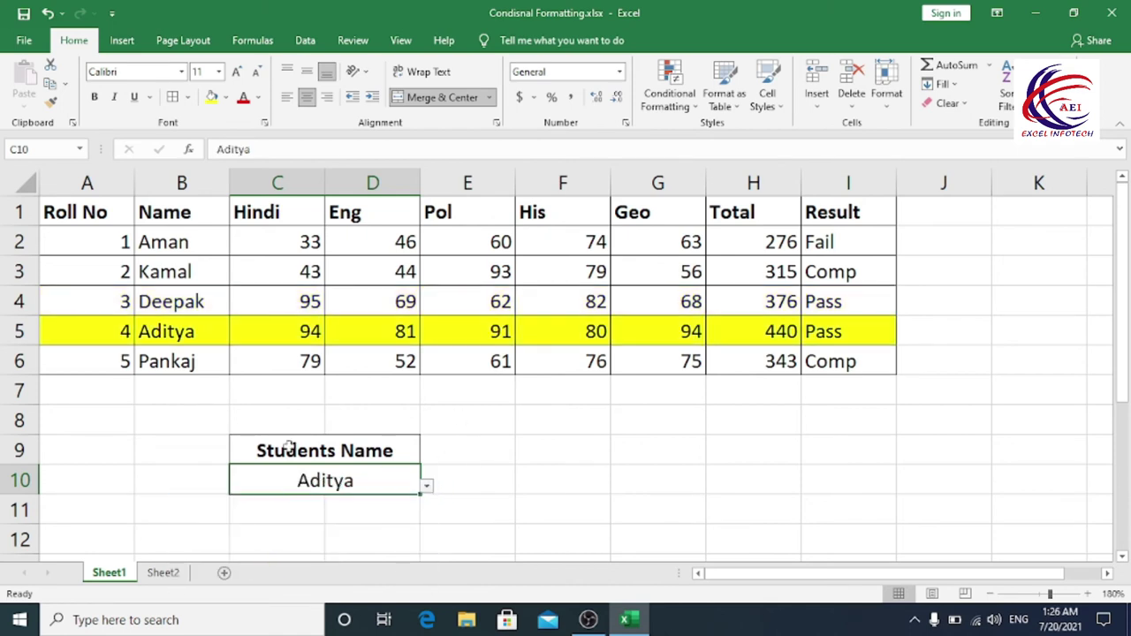
- Open and dismiss Conditional Formatting, then go to Sheet2
click(668, 88)
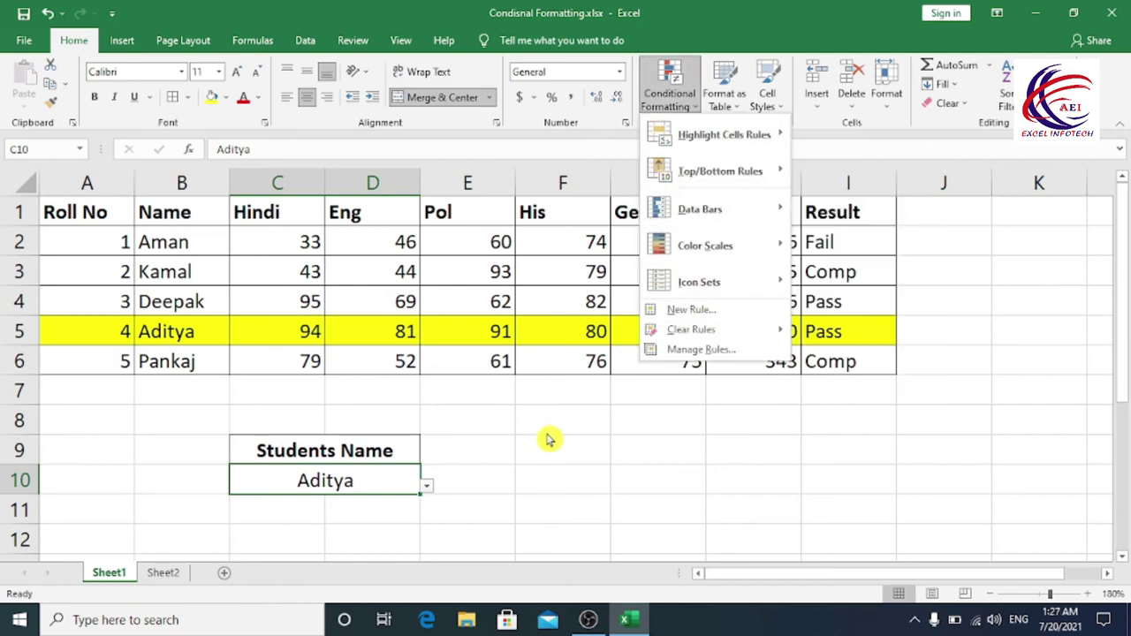
click(478, 404)
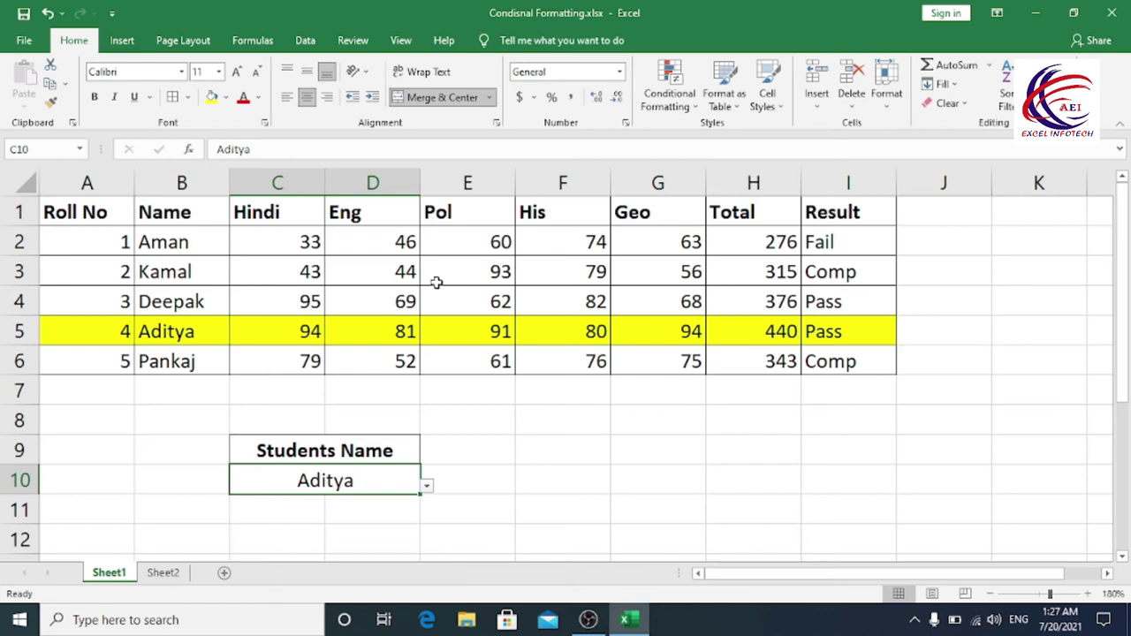
click(164, 573)
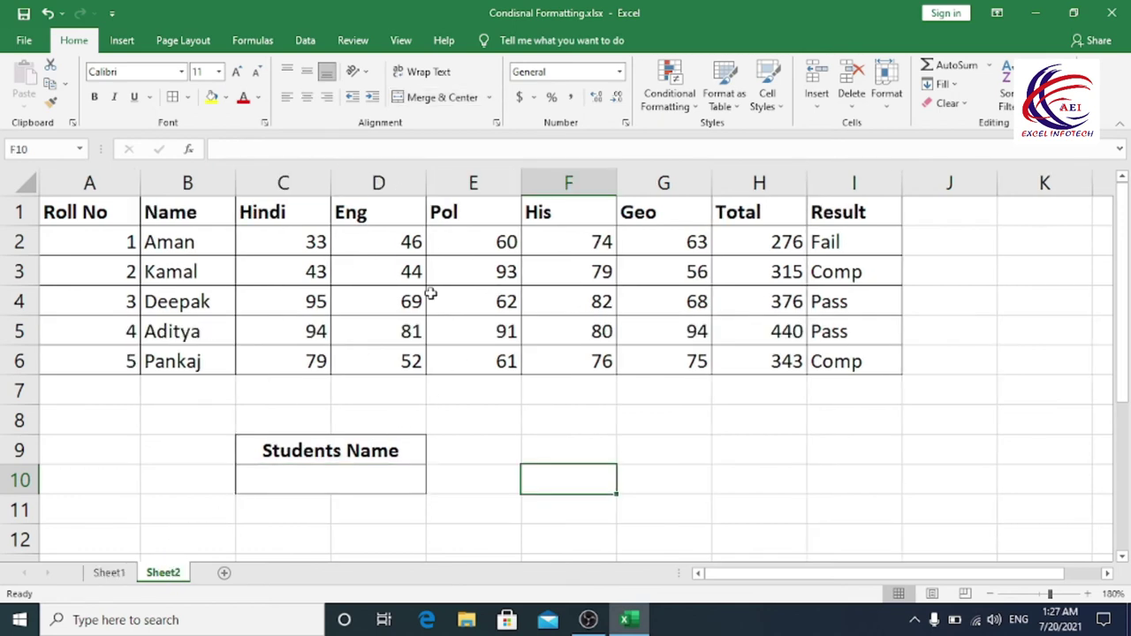
- Give C10 a List data validation with source =$B$2:$B$6
click(442, 452)
click(333, 477)
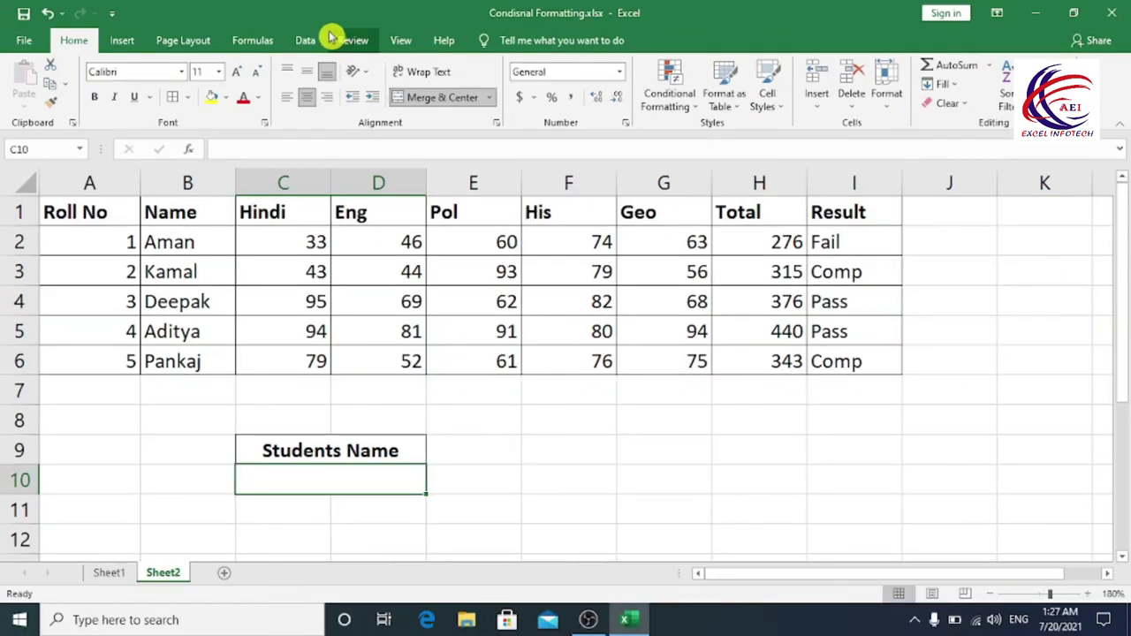
click(305, 39)
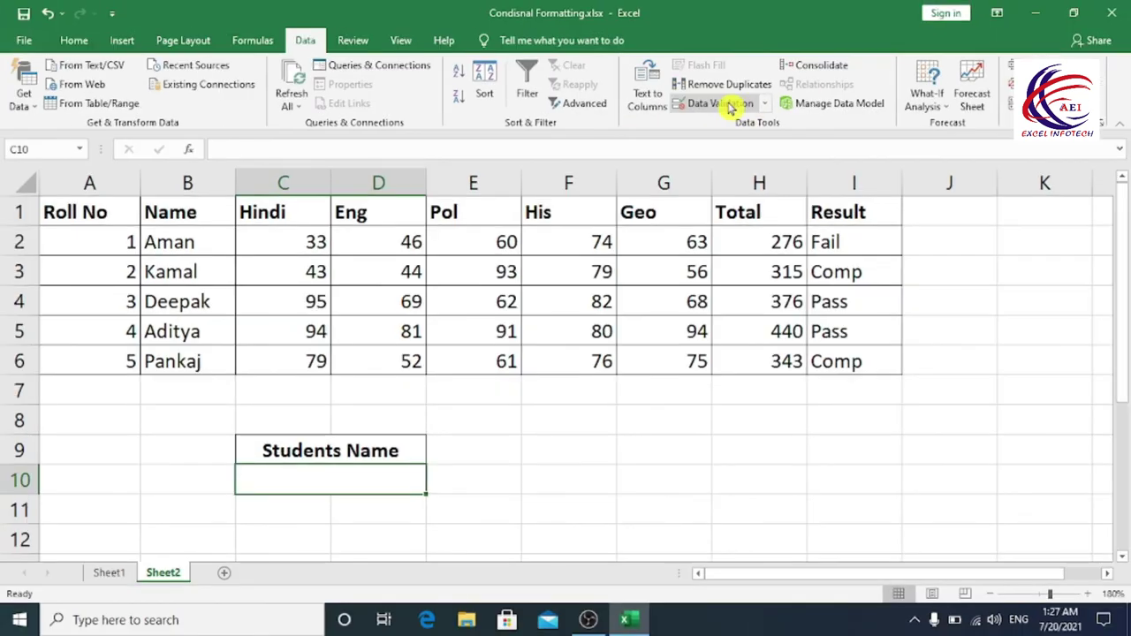
click(730, 104)
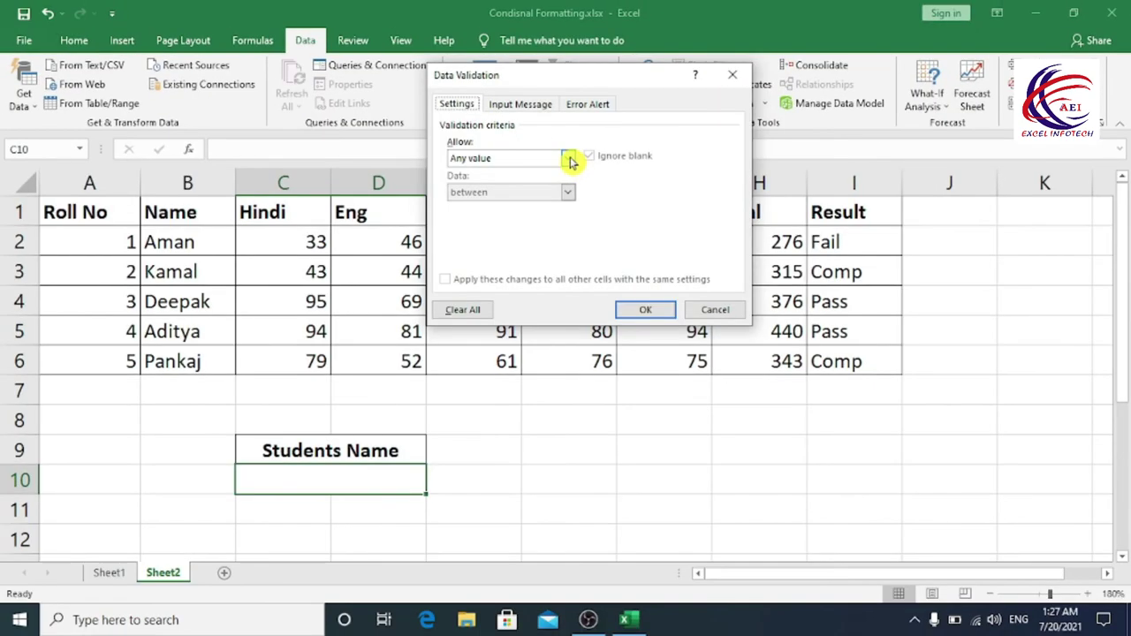
click(568, 158)
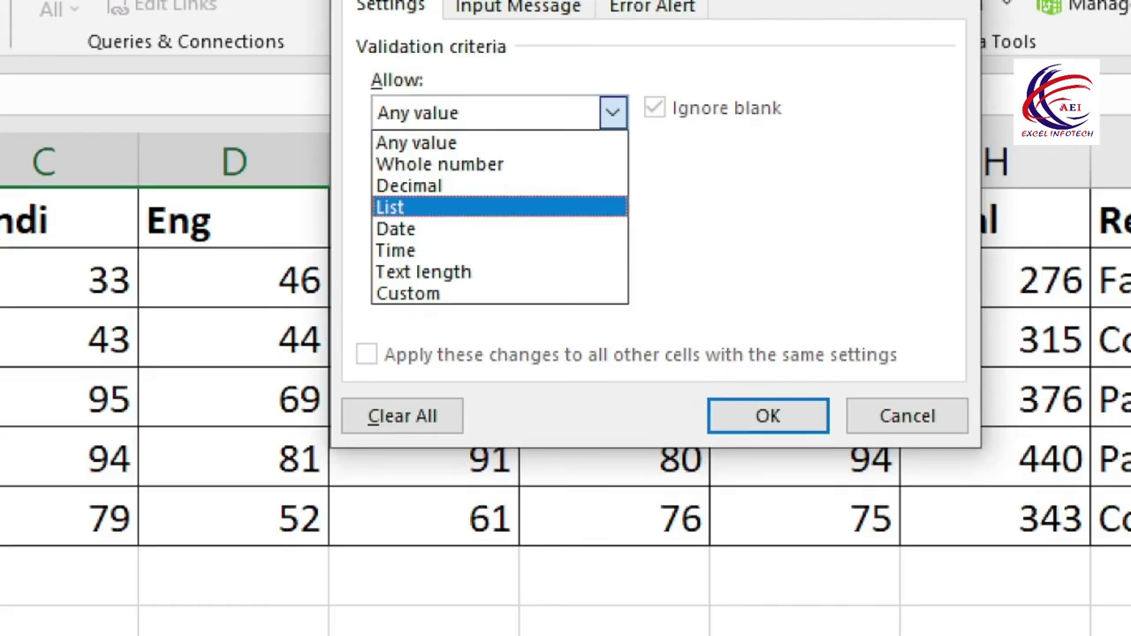
drag(364, 185, 493, 222)
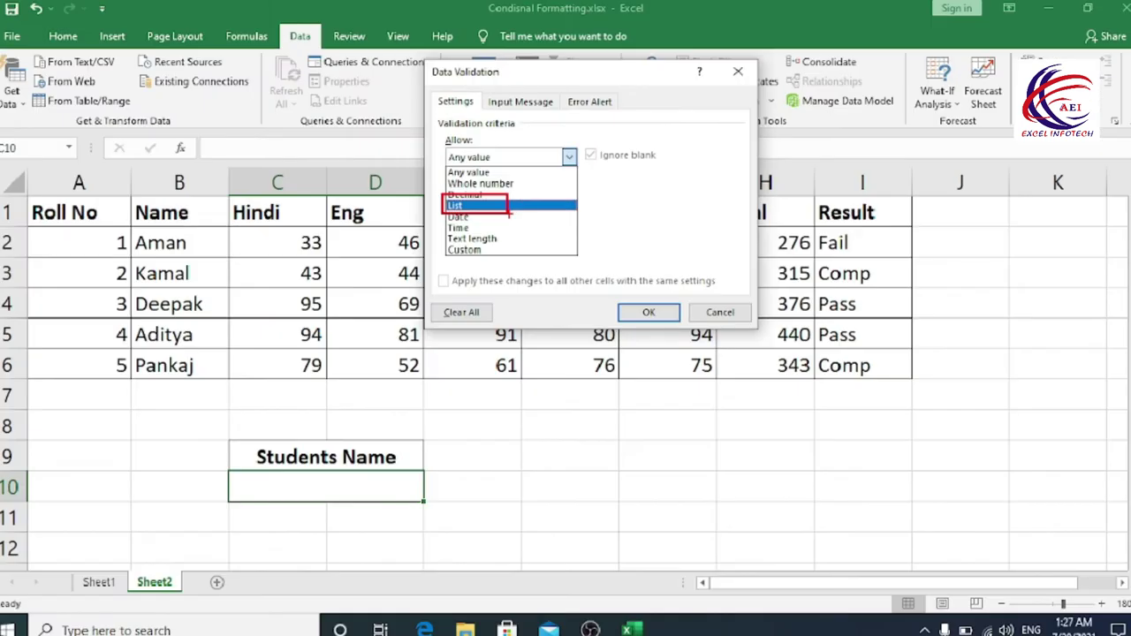
click(494, 205)
click(504, 161)
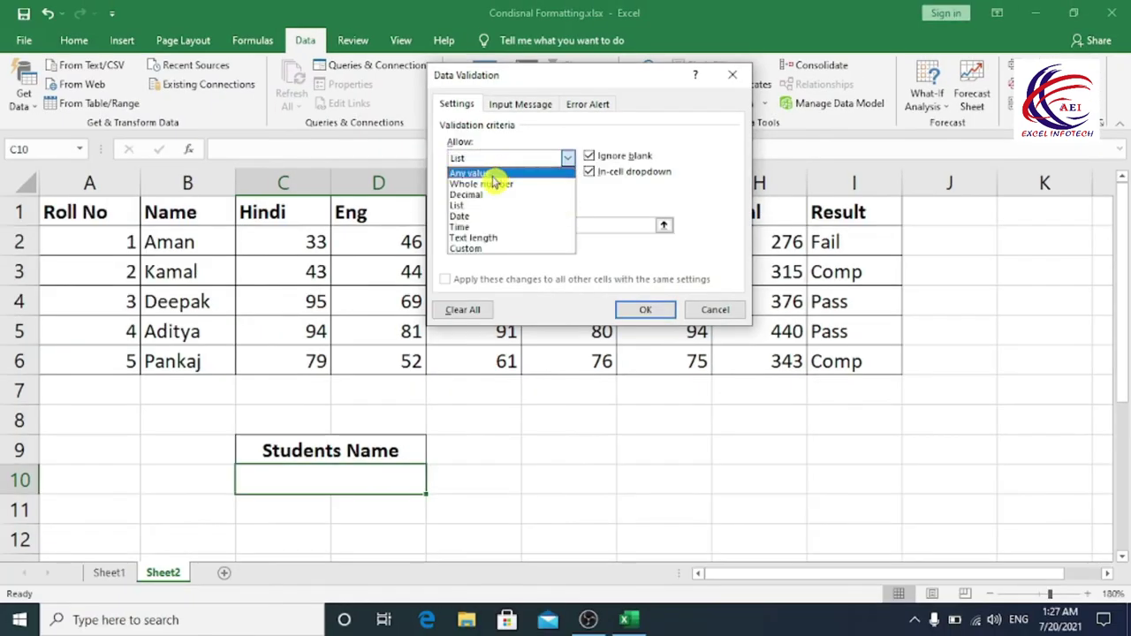
click(477, 206)
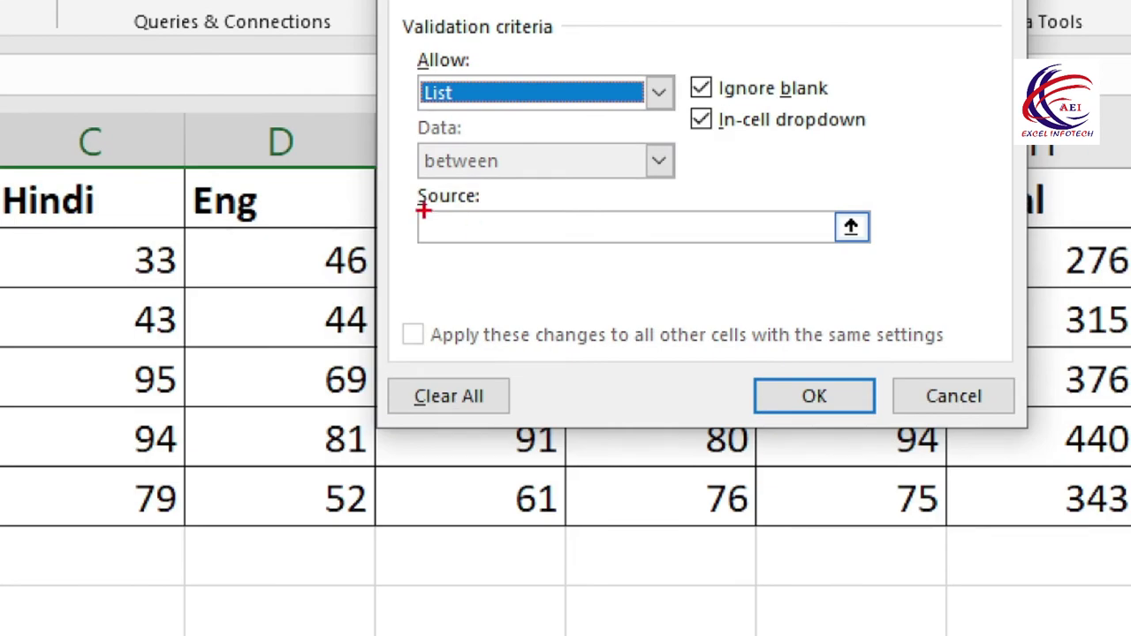
drag(431, 201, 603, 240)
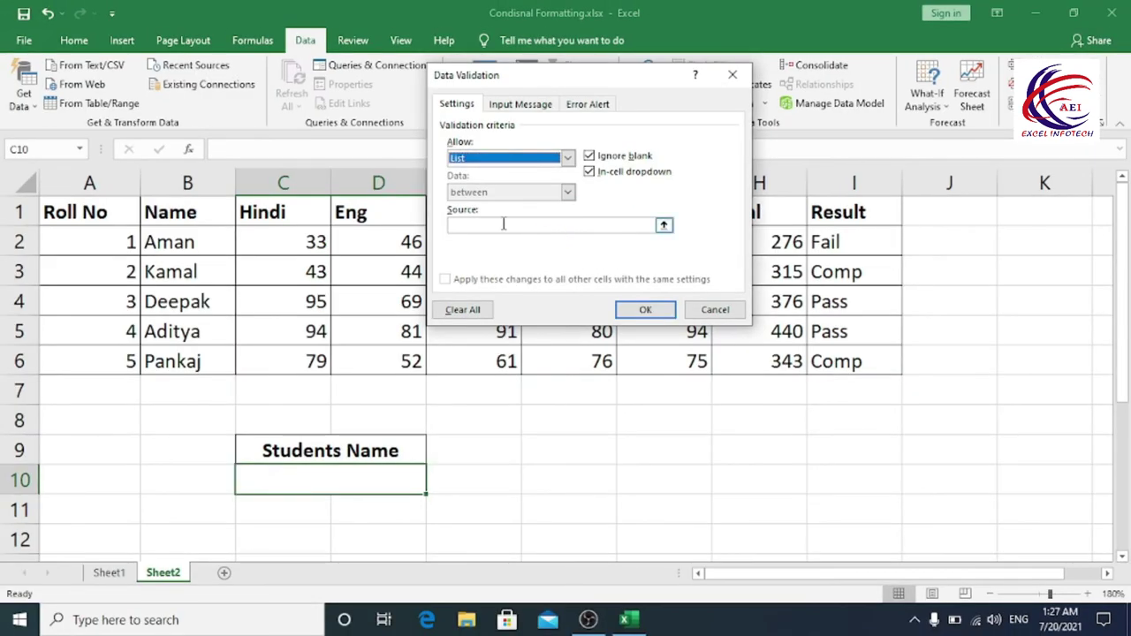
click(504, 224)
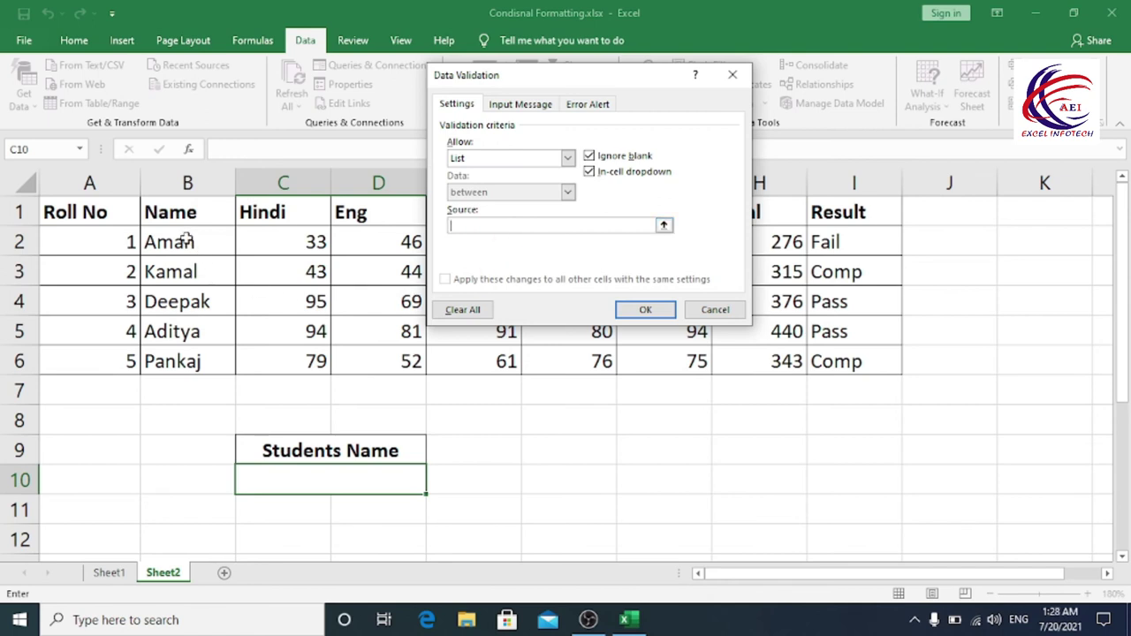
drag(187, 238, 192, 358)
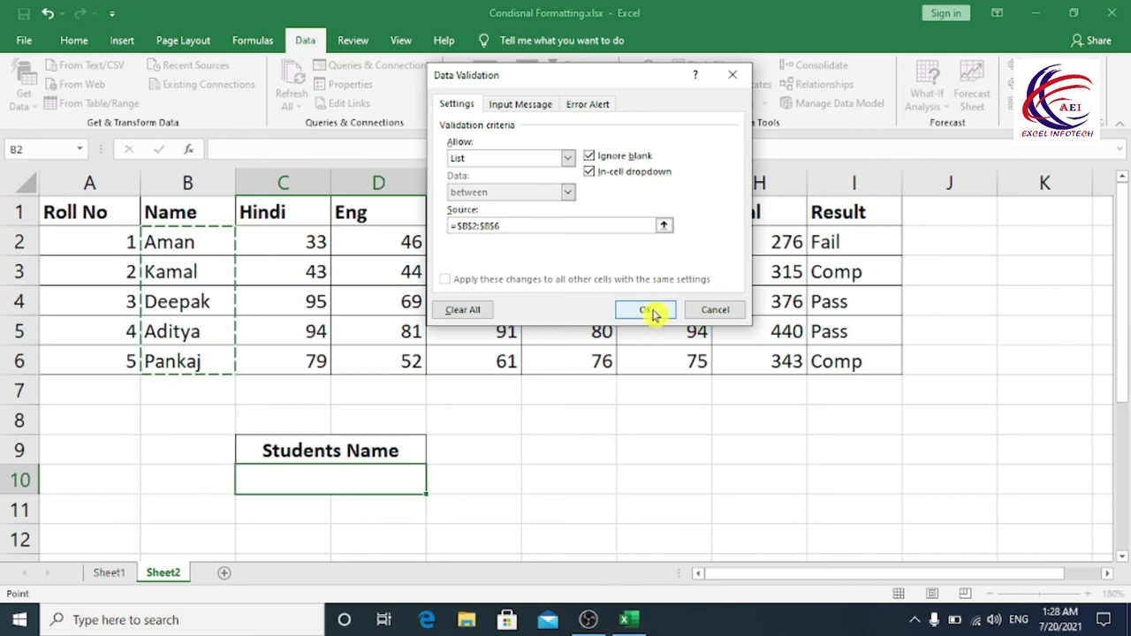
click(652, 312)
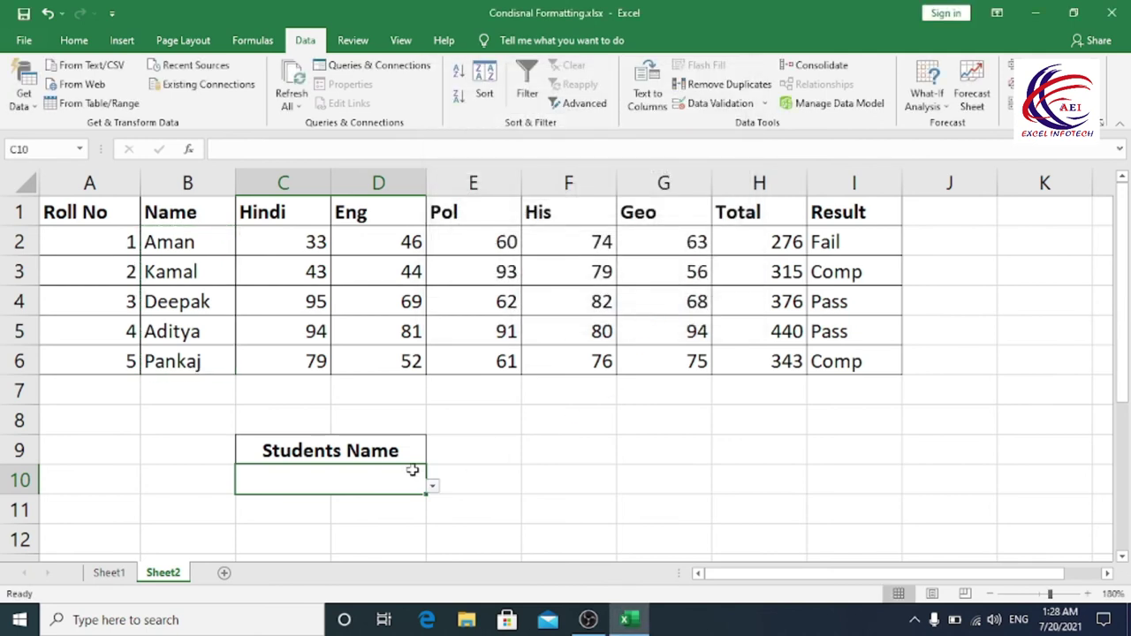
- Choose Kamal from the C10 name dropdown, then select the table A1:I6
click(433, 487)
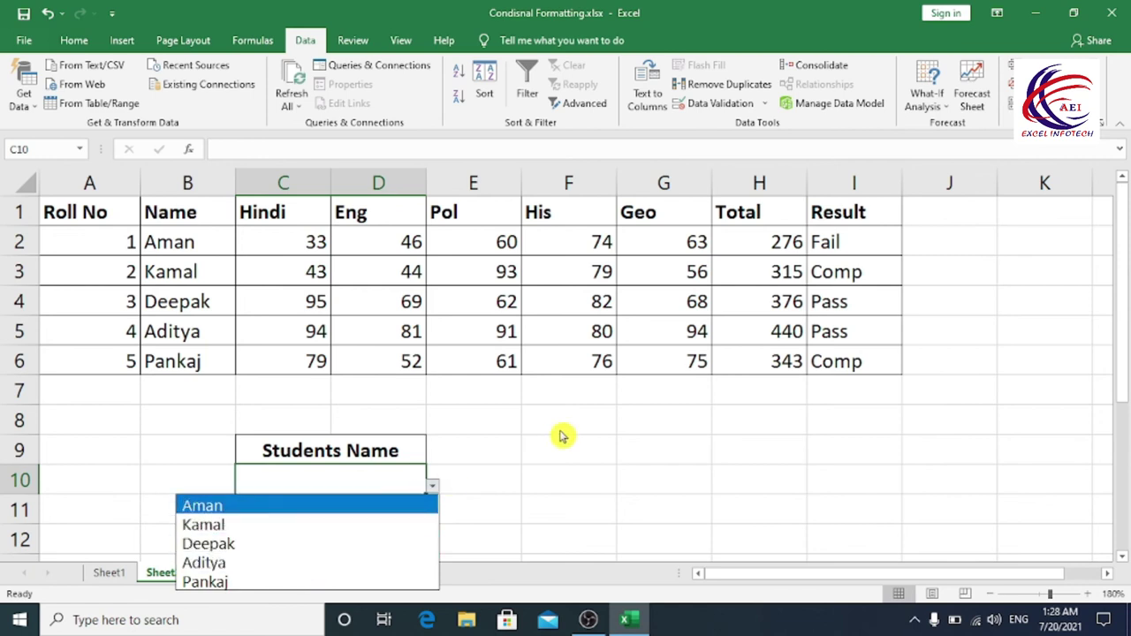
click(379, 471)
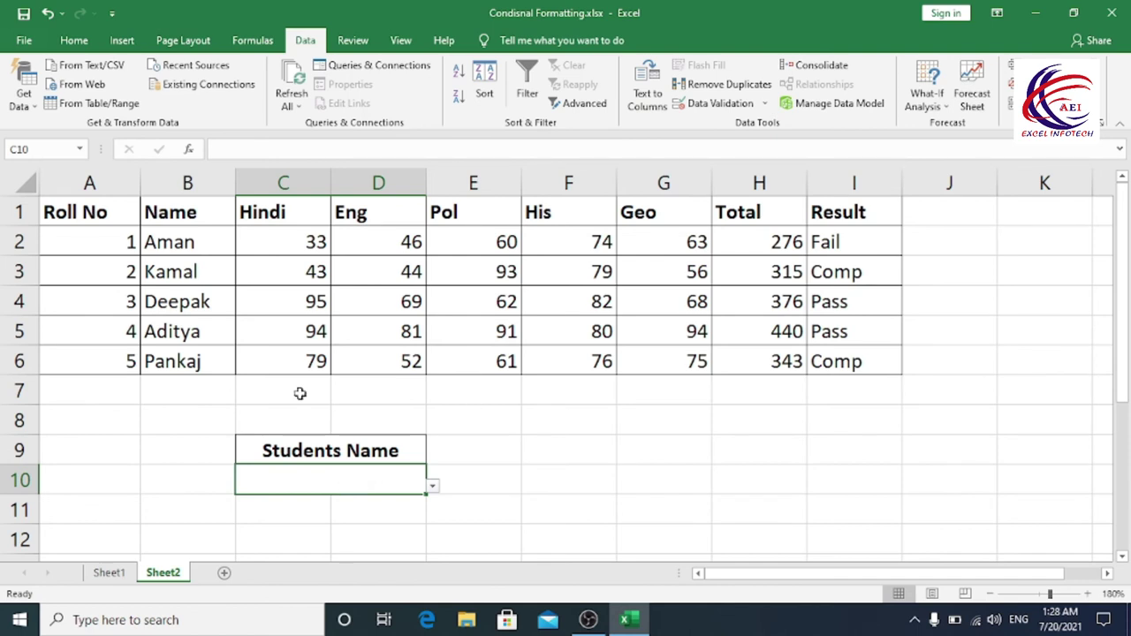
click(432, 486)
click(309, 526)
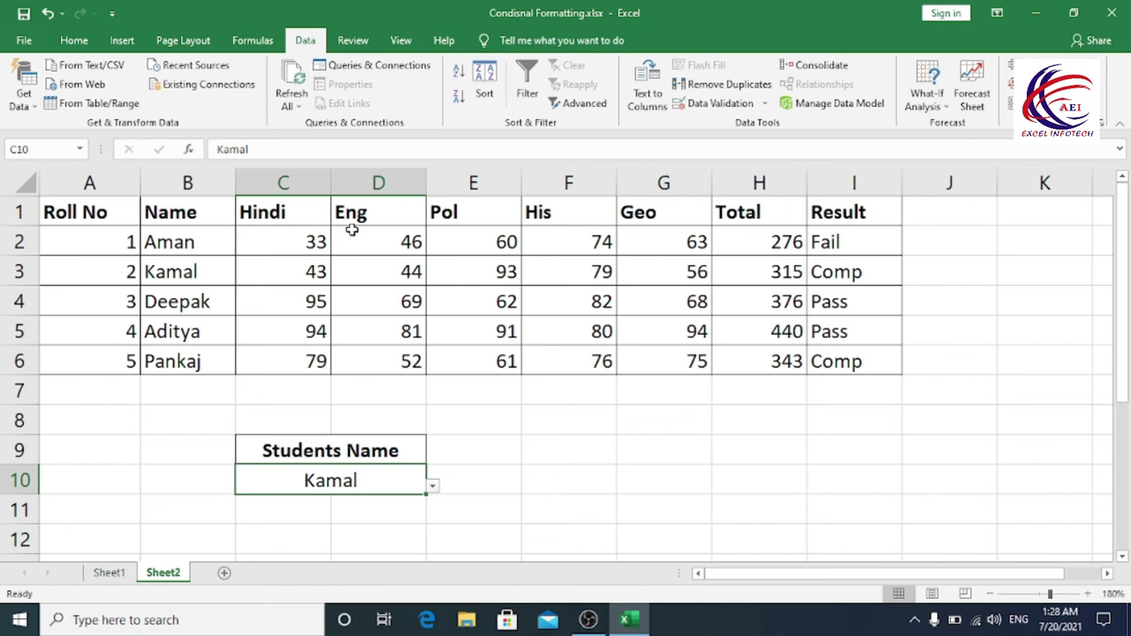
drag(101, 216, 851, 362)
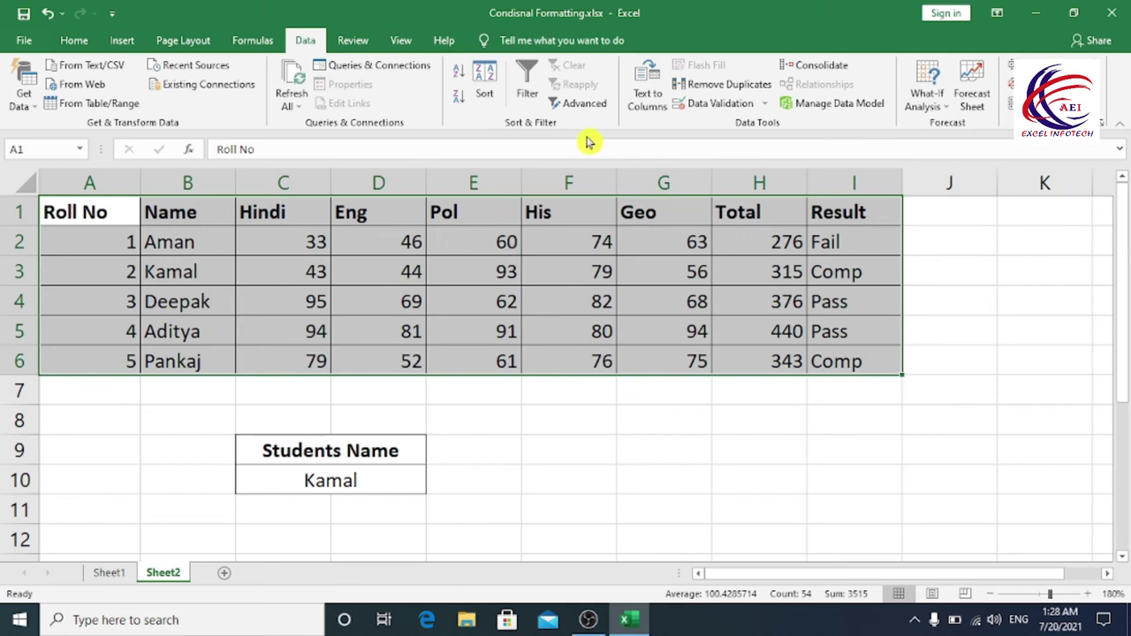
- Open a new Conditional Formatting rule for the selected marks table
click(86, 42)
click(679, 111)
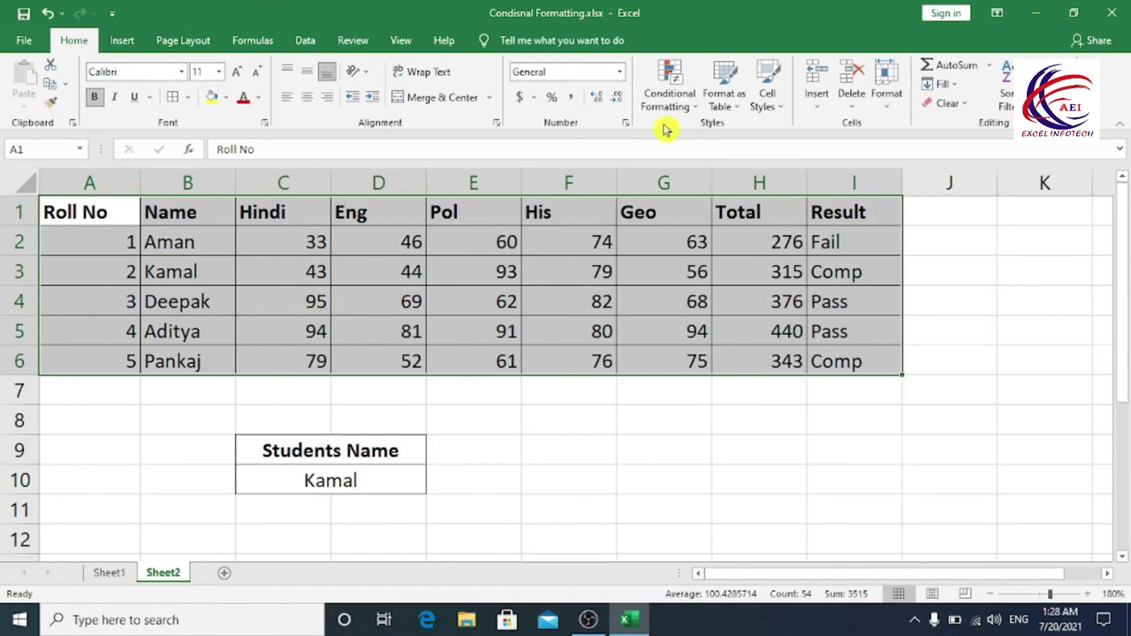
click(669, 88)
click(689, 309)
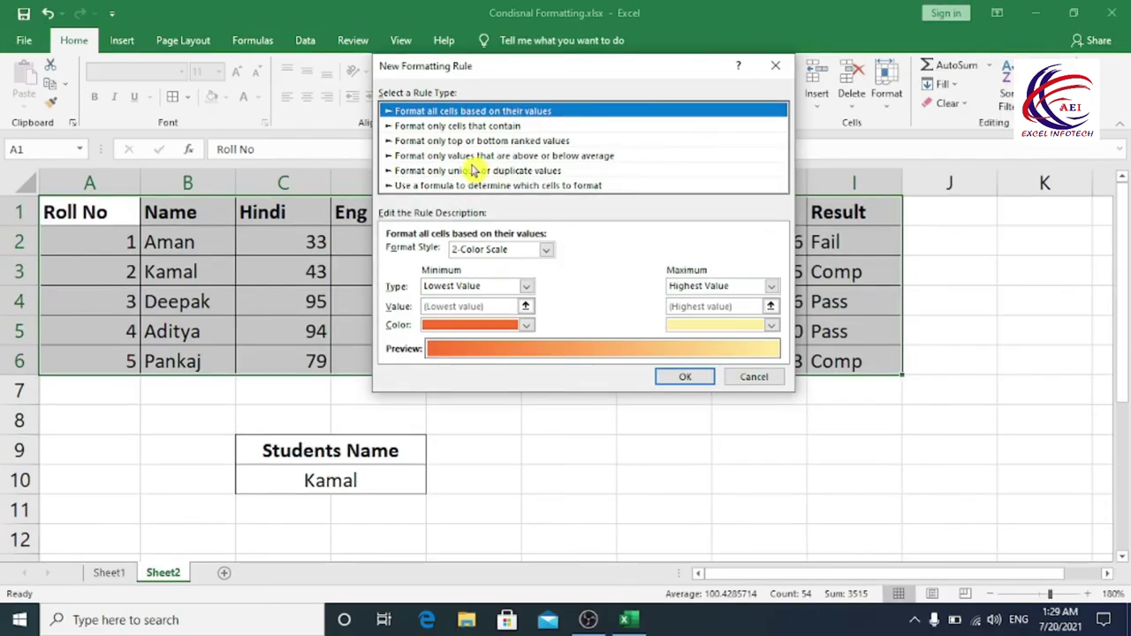
- Choose the formula-based rule type and enter the formula =$B1=$C$10
click(477, 187)
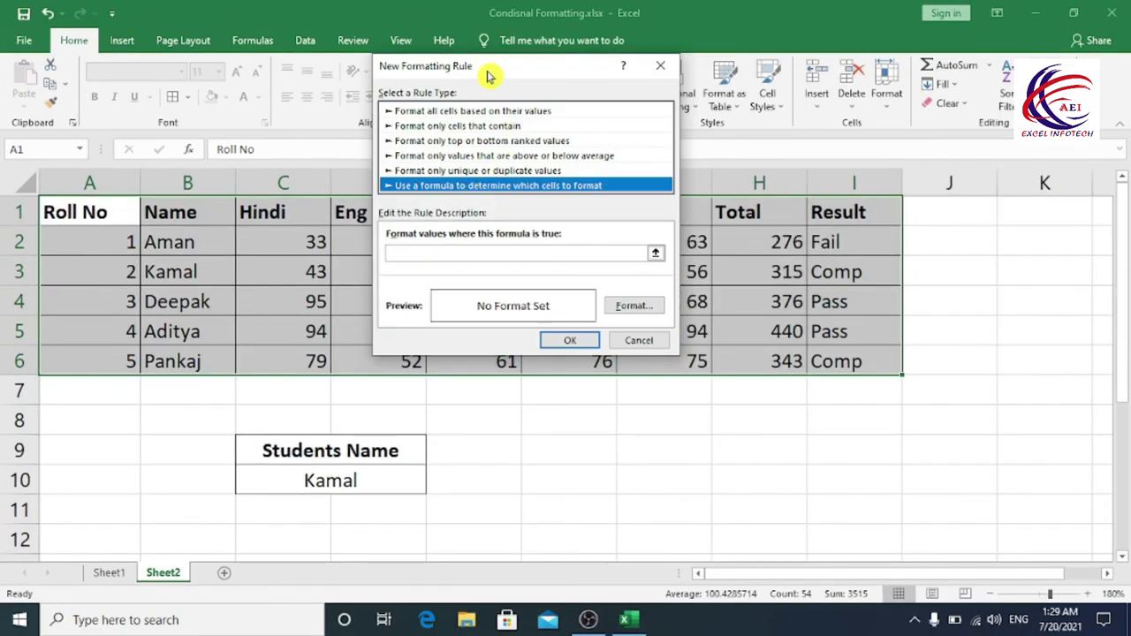
drag(498, 78, 623, 116)
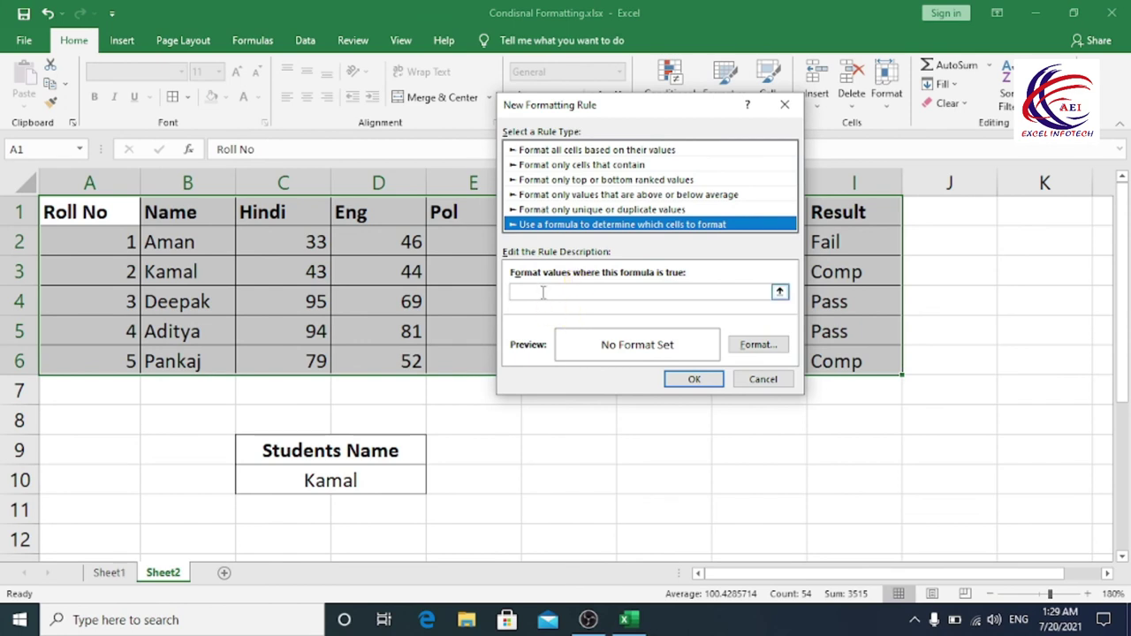
drag(574, 113, 704, 201)
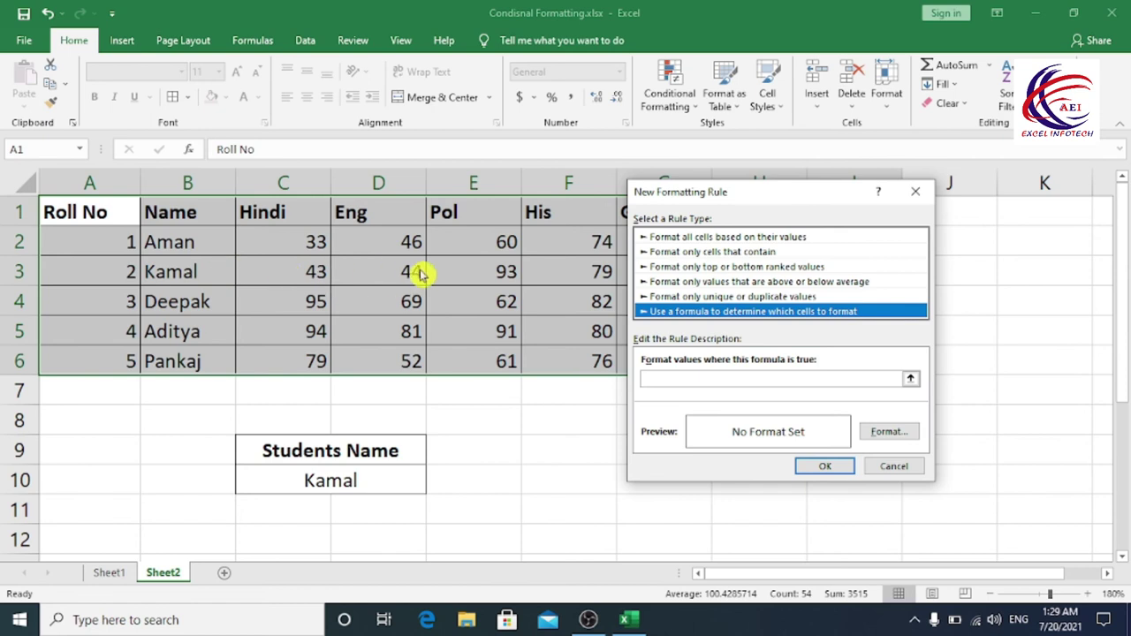
click(659, 378)
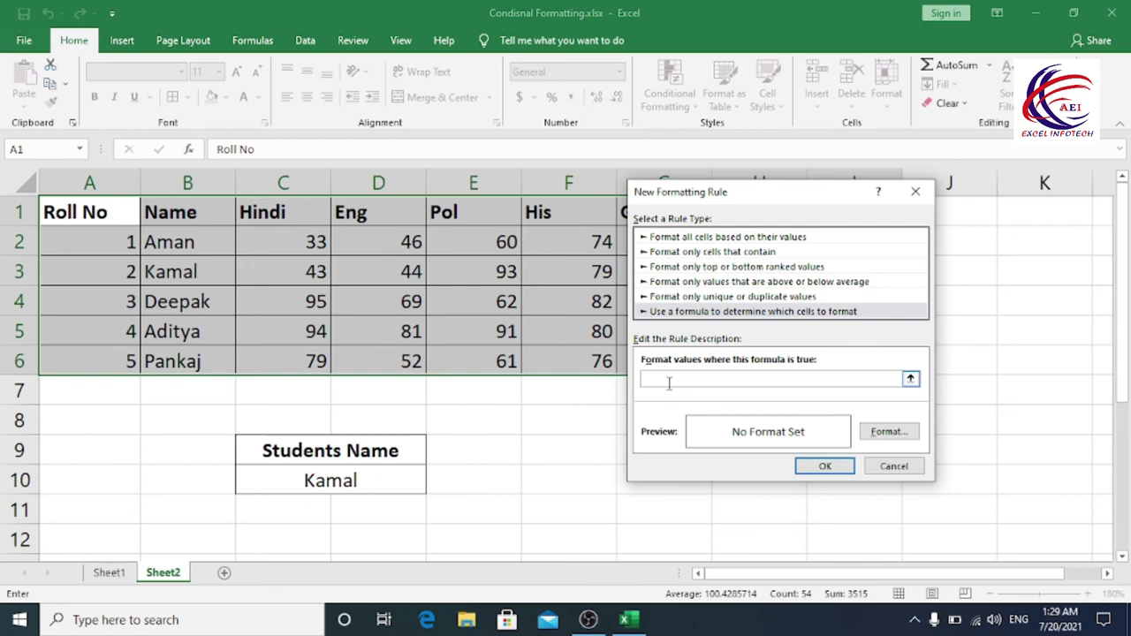
click(186, 214)
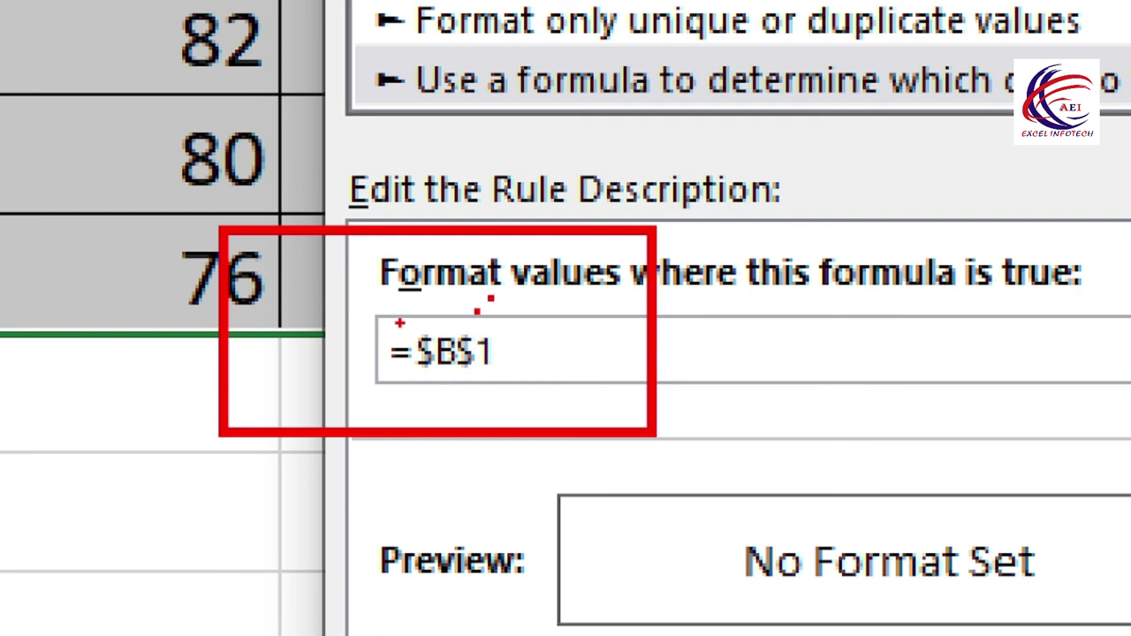
drag(395, 319, 479, 384)
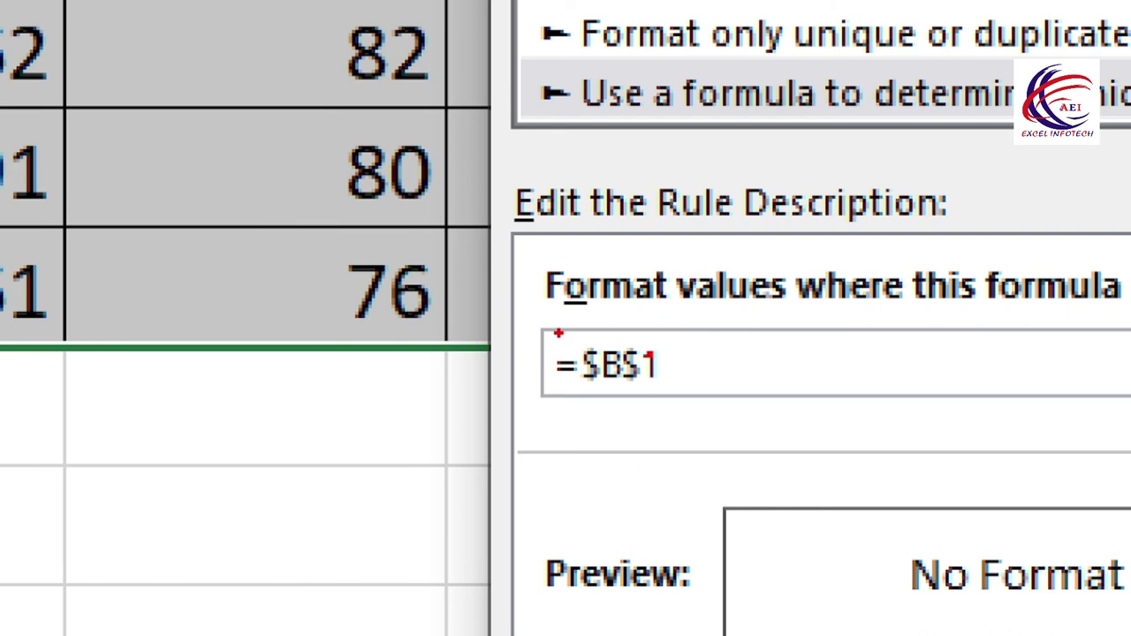
drag(565, 334, 611, 405)
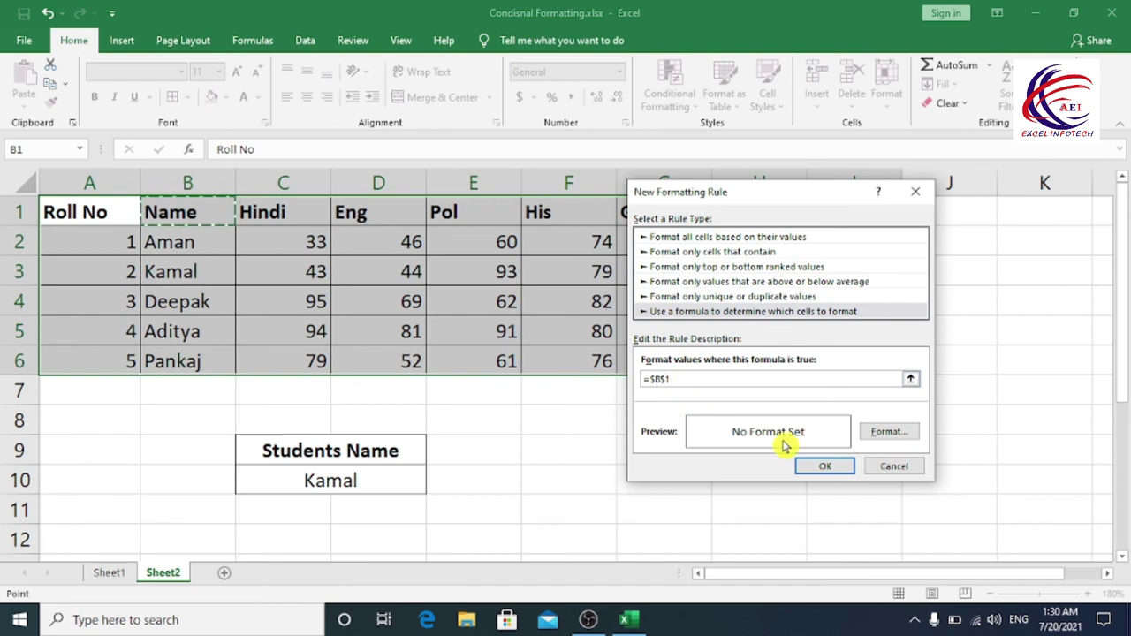
key(BackSpace)
key(BackSpace)
text(=)
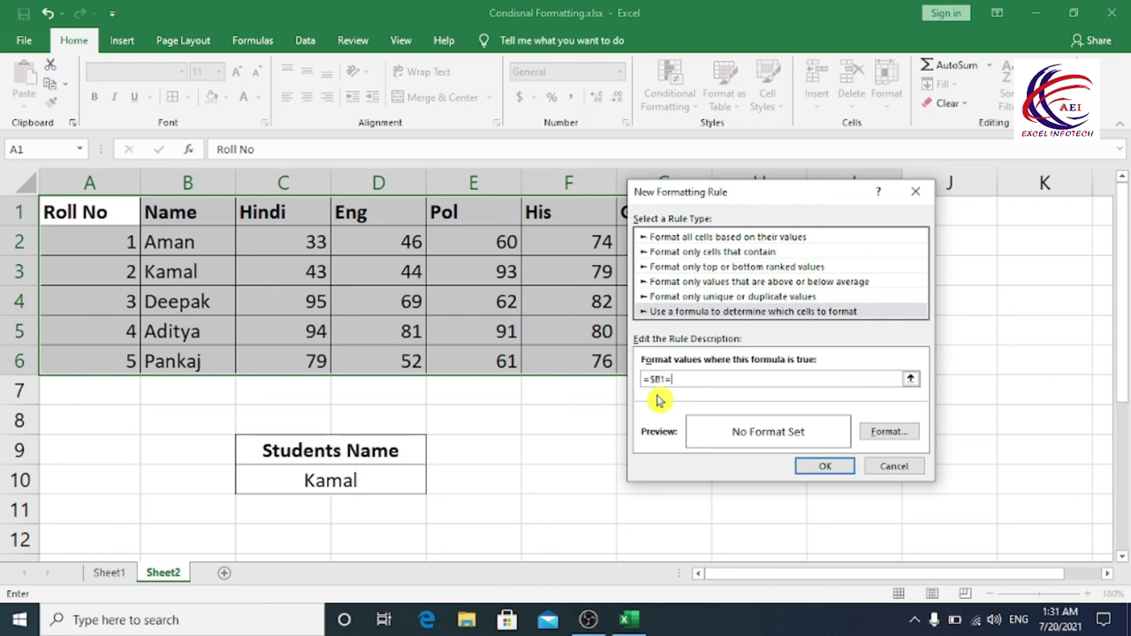
click(330, 481)
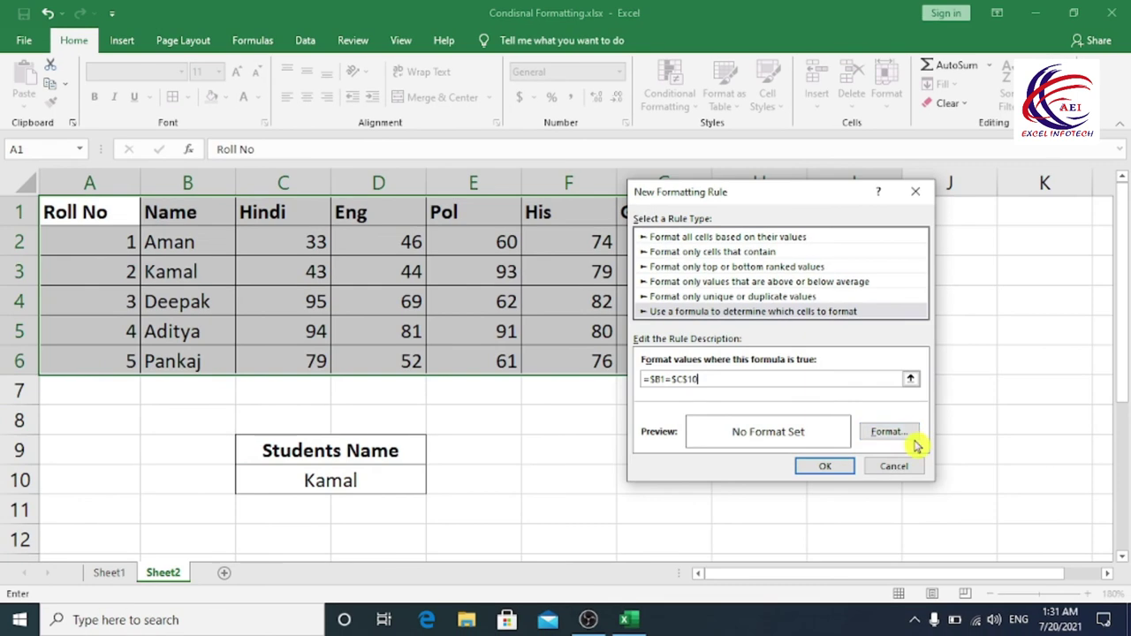
- Give the rule a yellow fill and apply it, highlighting Kamal's row 3
click(902, 439)
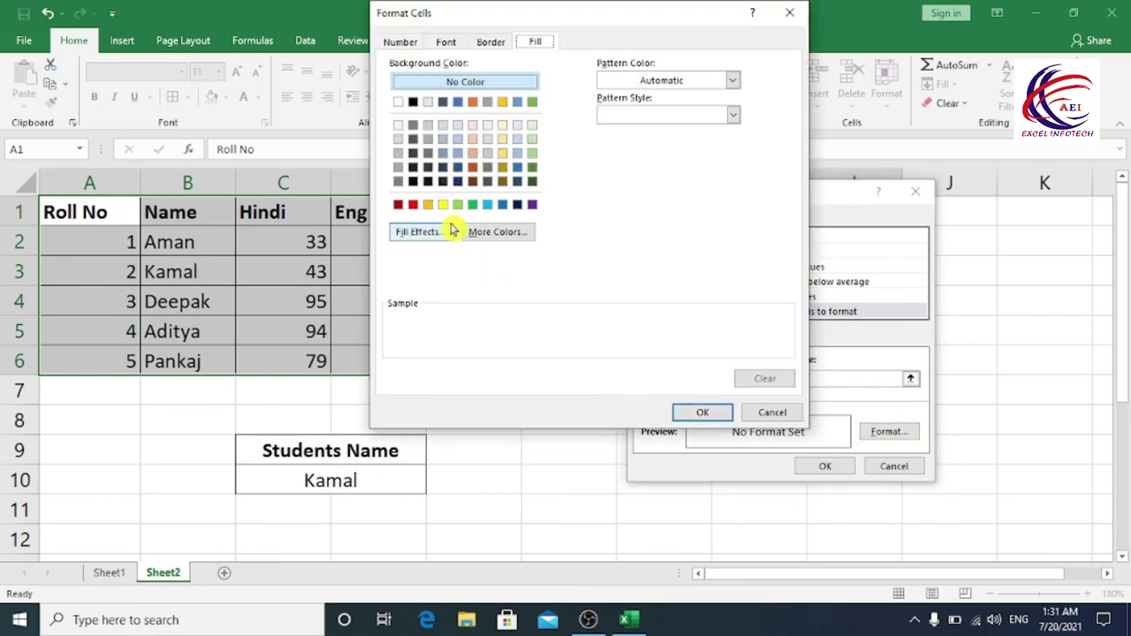
click(442, 204)
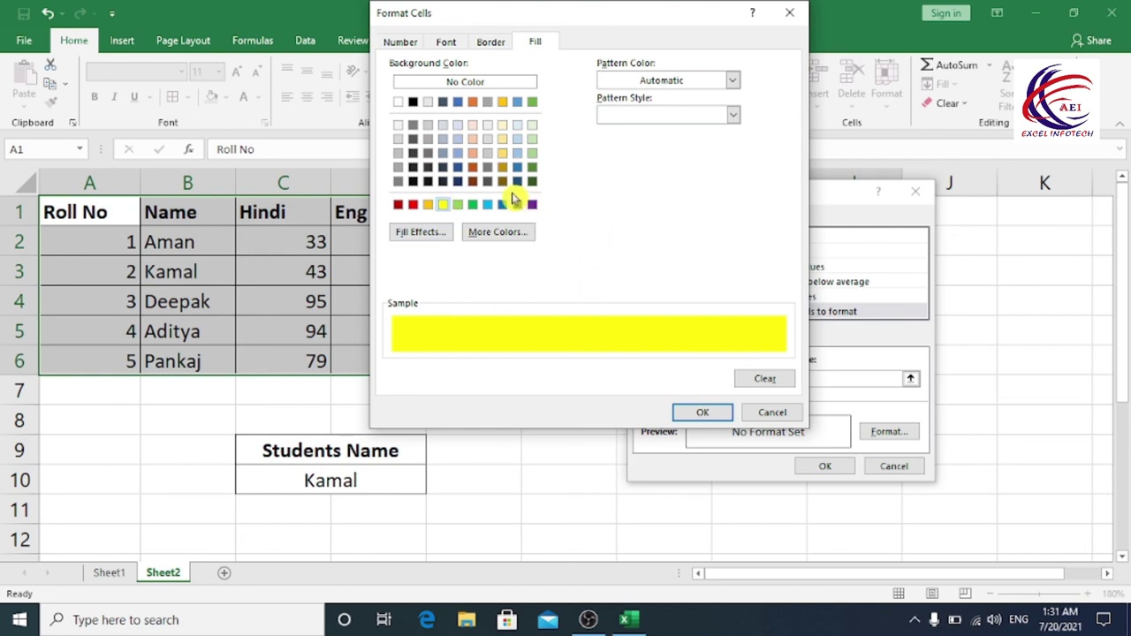
click(698, 412)
click(826, 472)
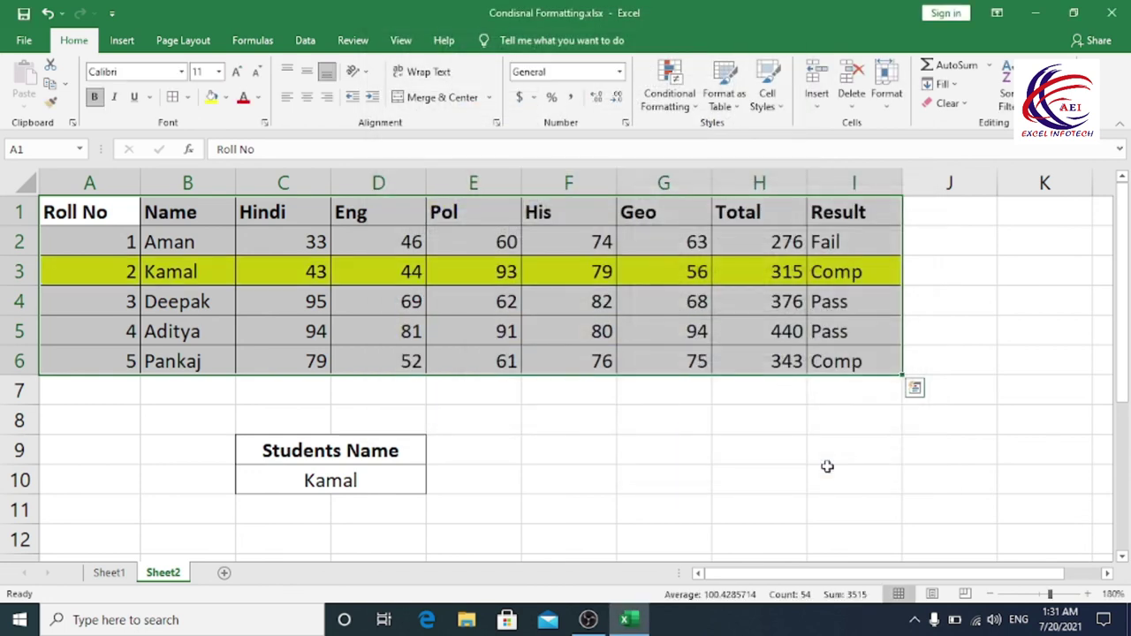
- Pick Deepak, then Aditya, from the C10 student dropdown so Aditya's row turns yellow
click(347, 481)
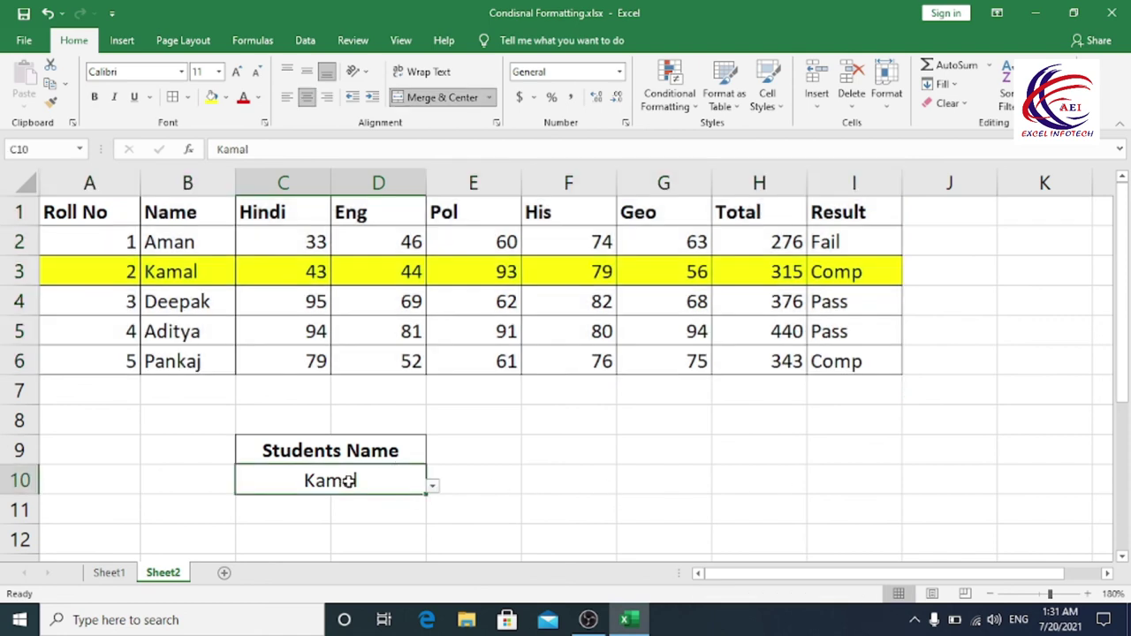
click(431, 486)
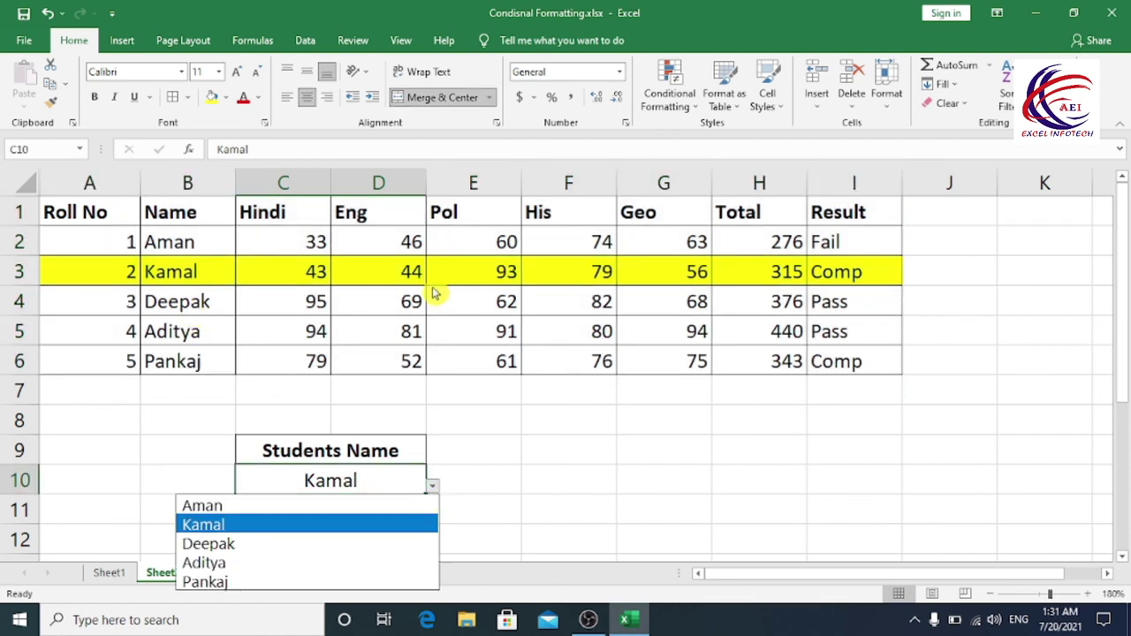
click(243, 528)
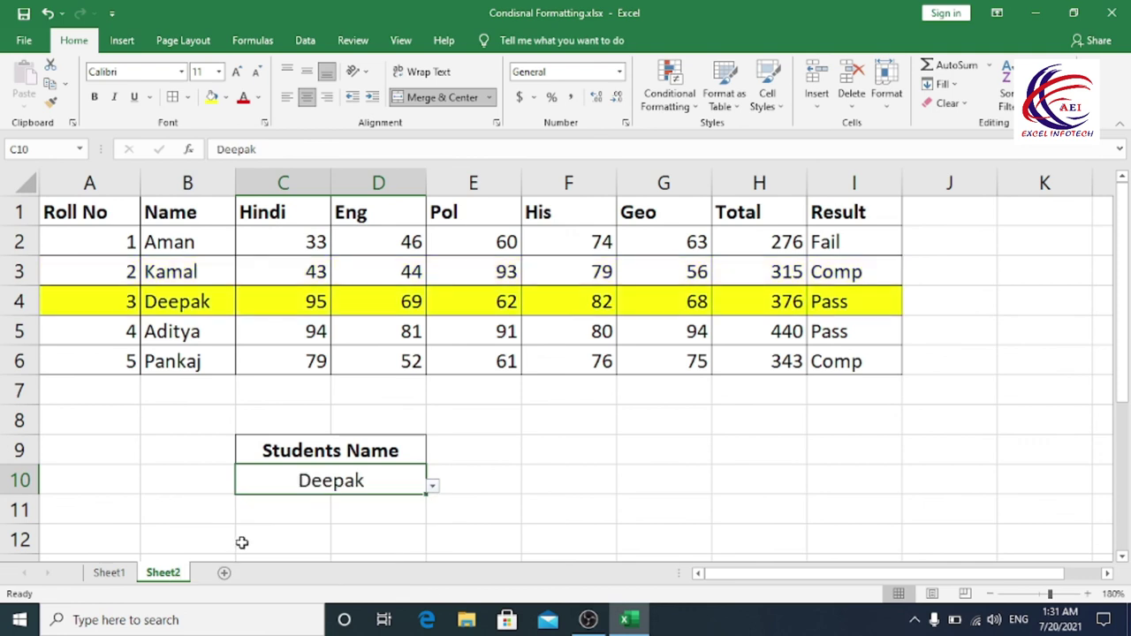
click(432, 486)
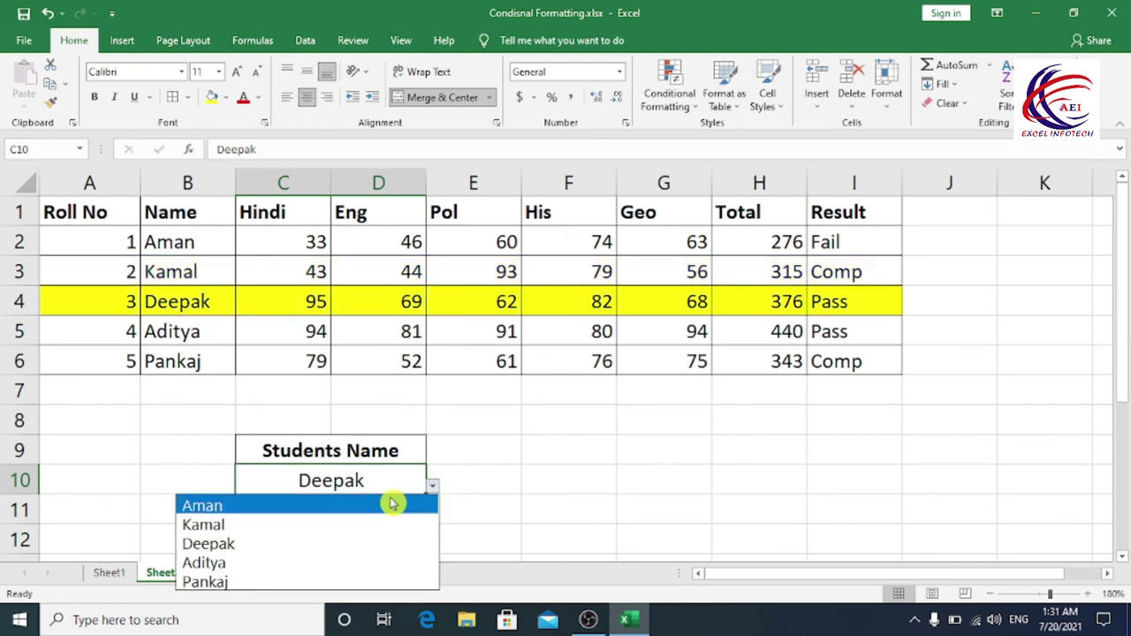
click(212, 562)
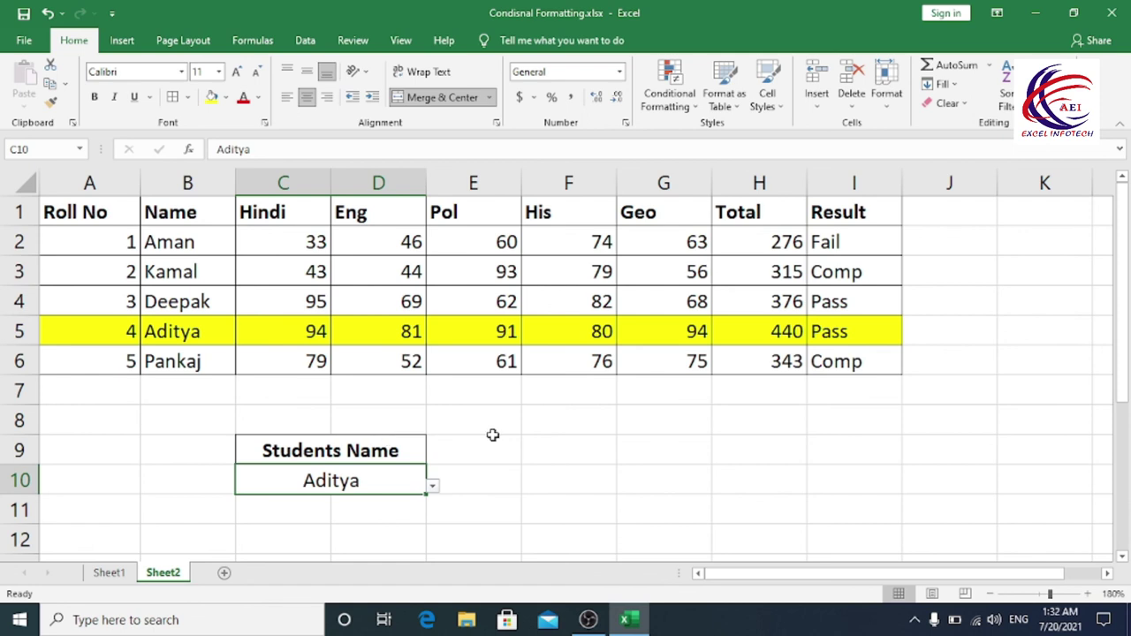
- Start a new Conditional Formatting rule, then cancel it without saving
click(669, 92)
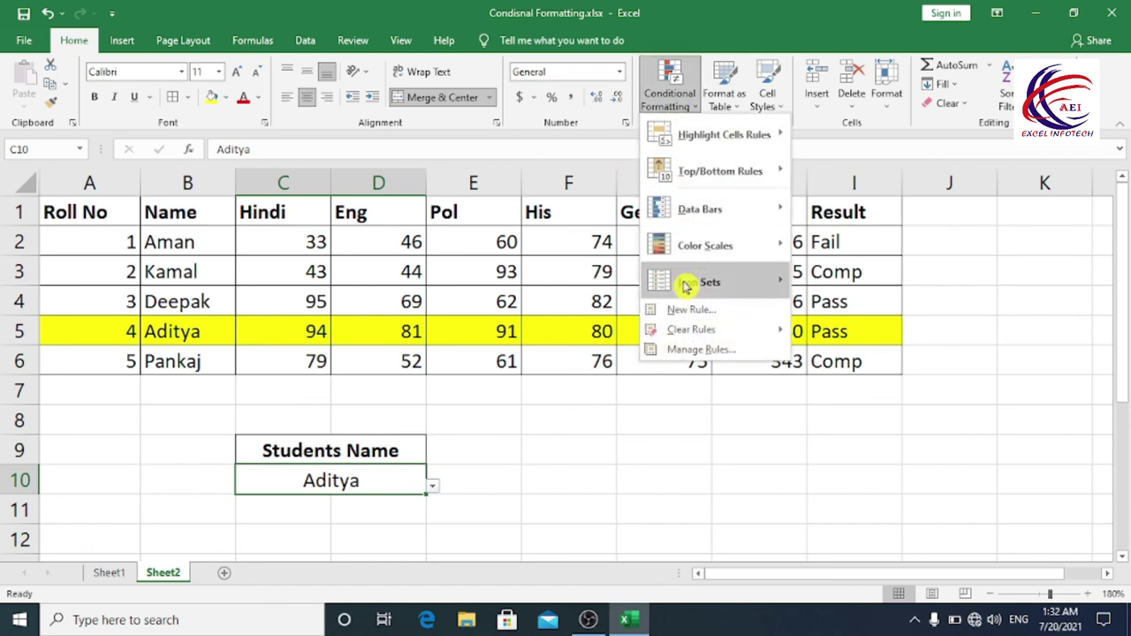
click(712, 315)
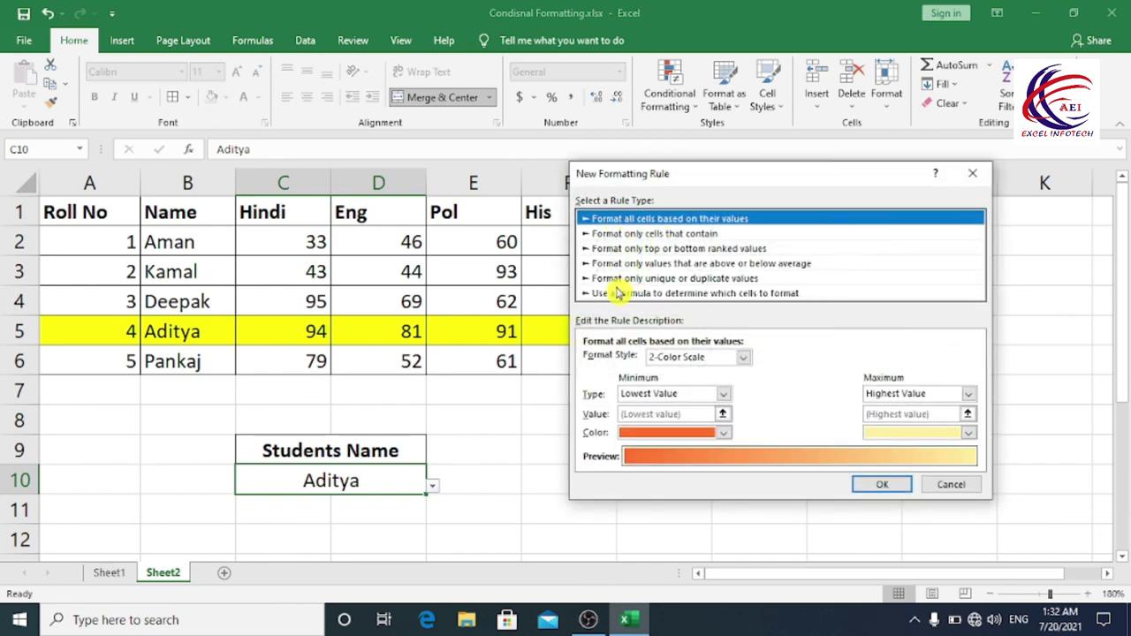
key(Escape)
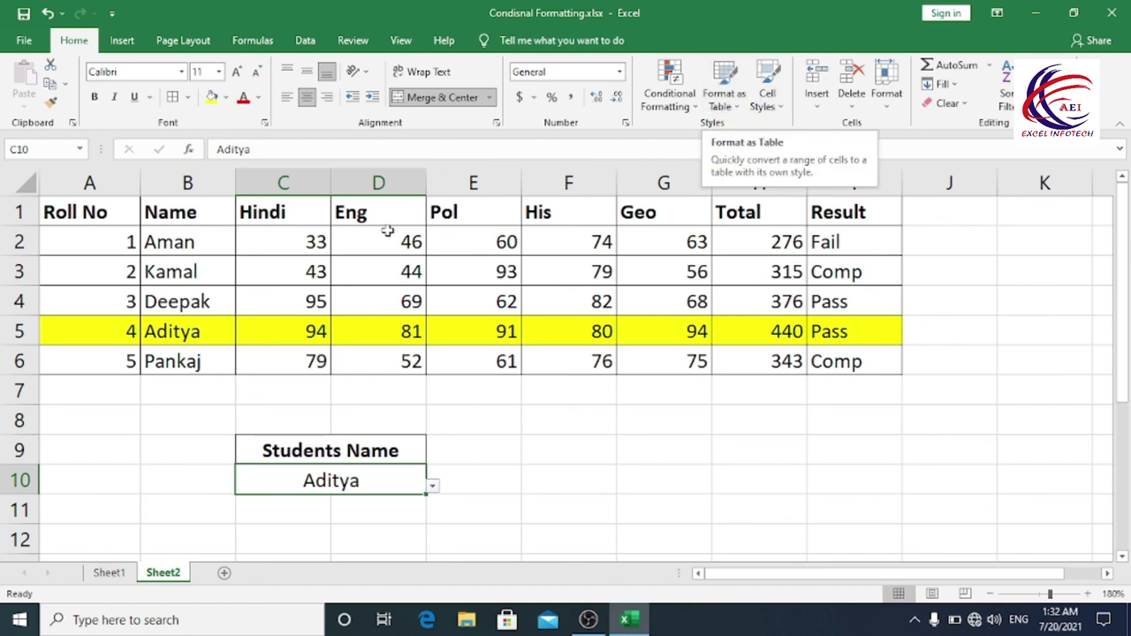
- Format the marks range A1:I6 as a table with a Medium table style
drag(75, 205, 846, 359)
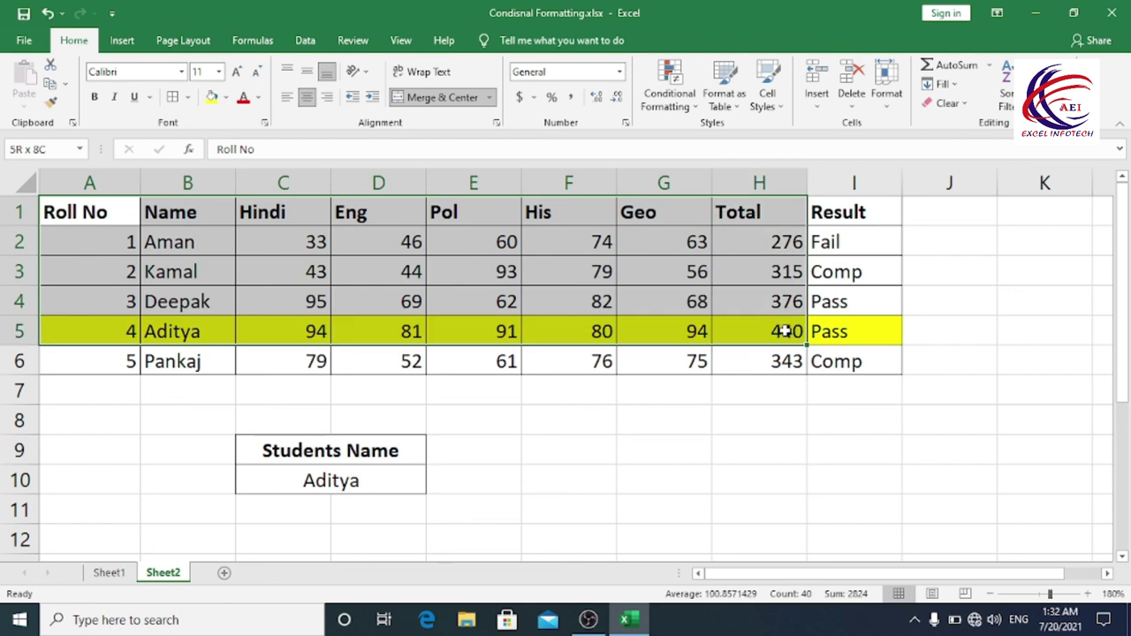
click(731, 90)
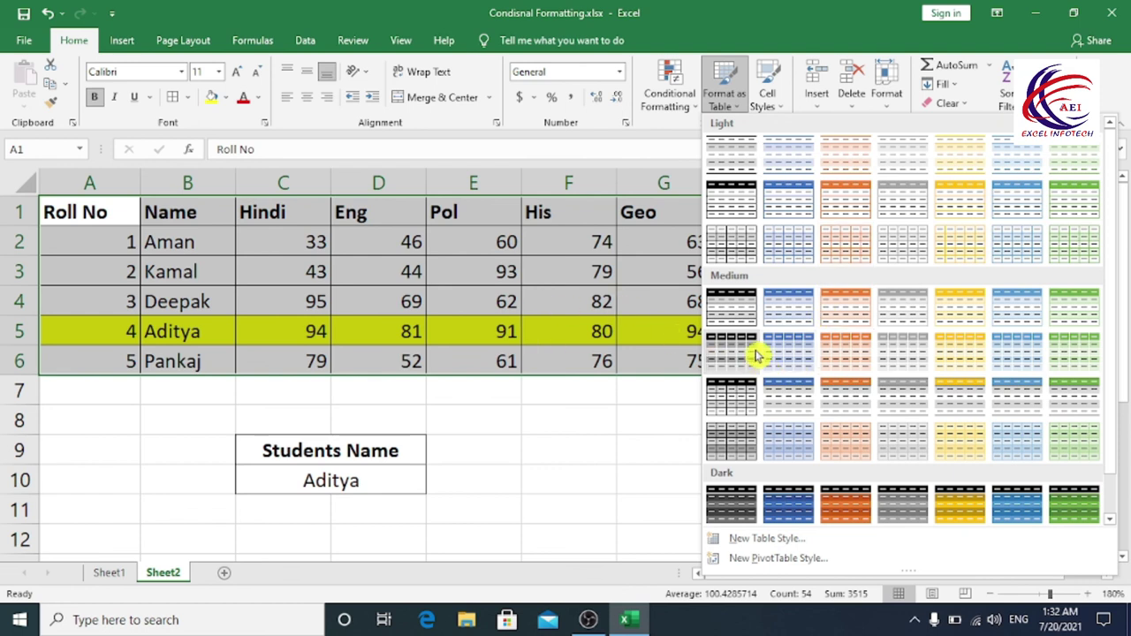
click(741, 309)
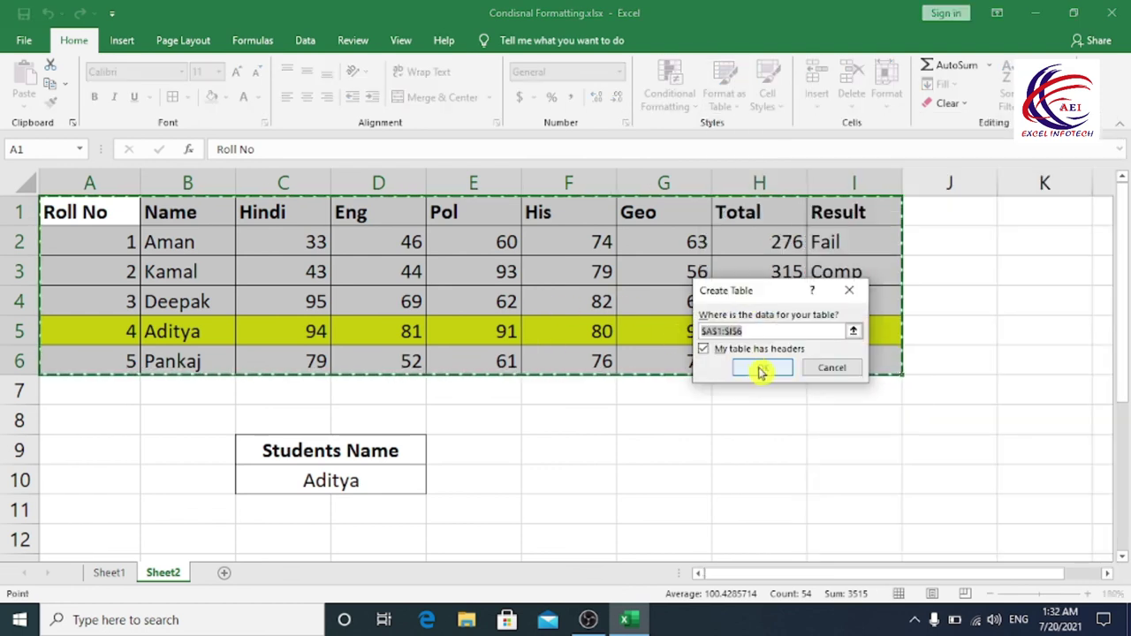
click(760, 368)
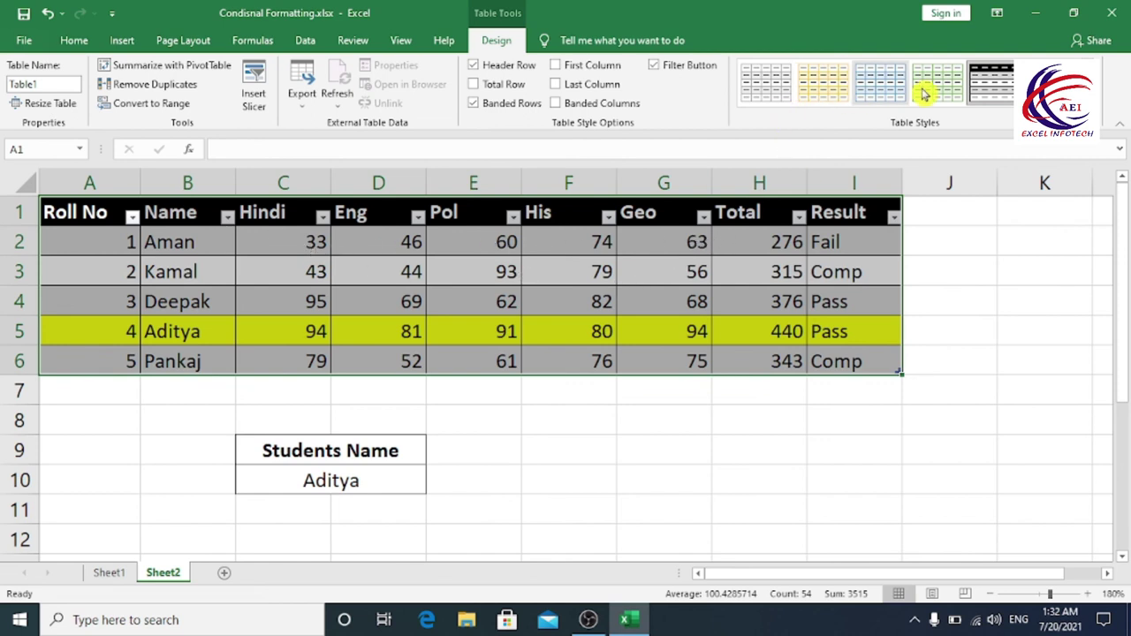
- Change the table to the orange medium table style and return to the Home tools
click(1117, 112)
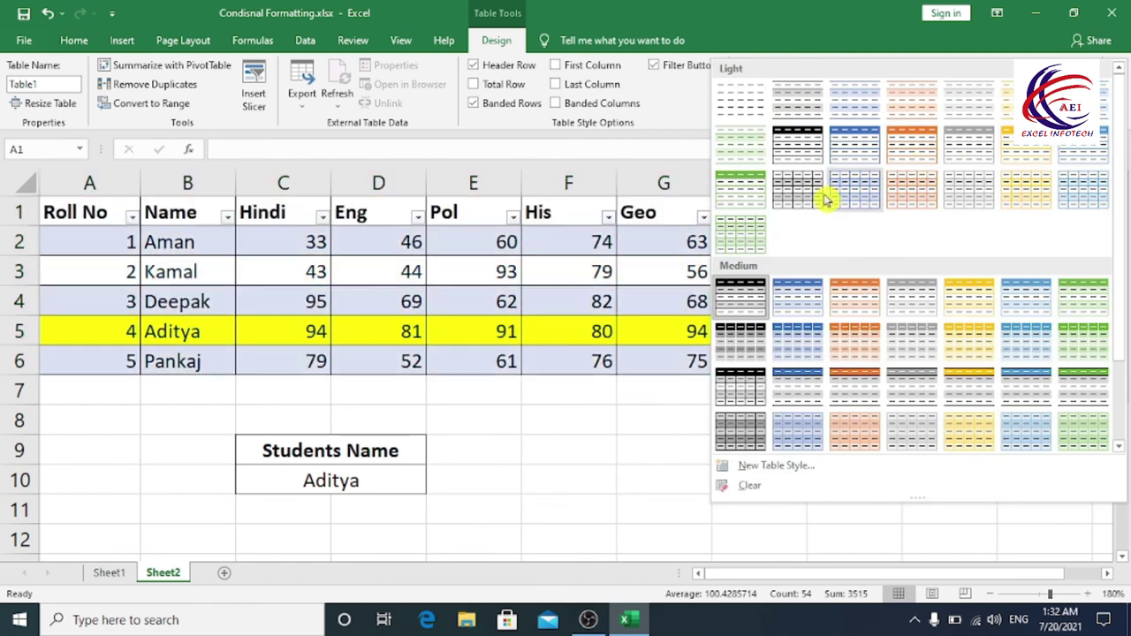
click(863, 300)
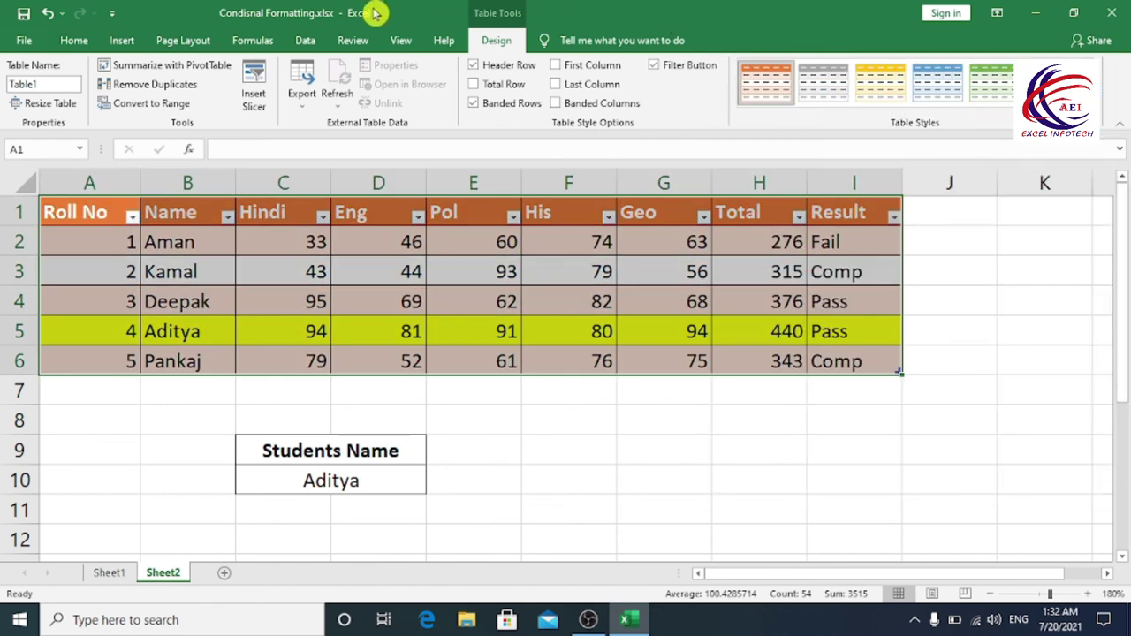
click(74, 40)
click(777, 110)
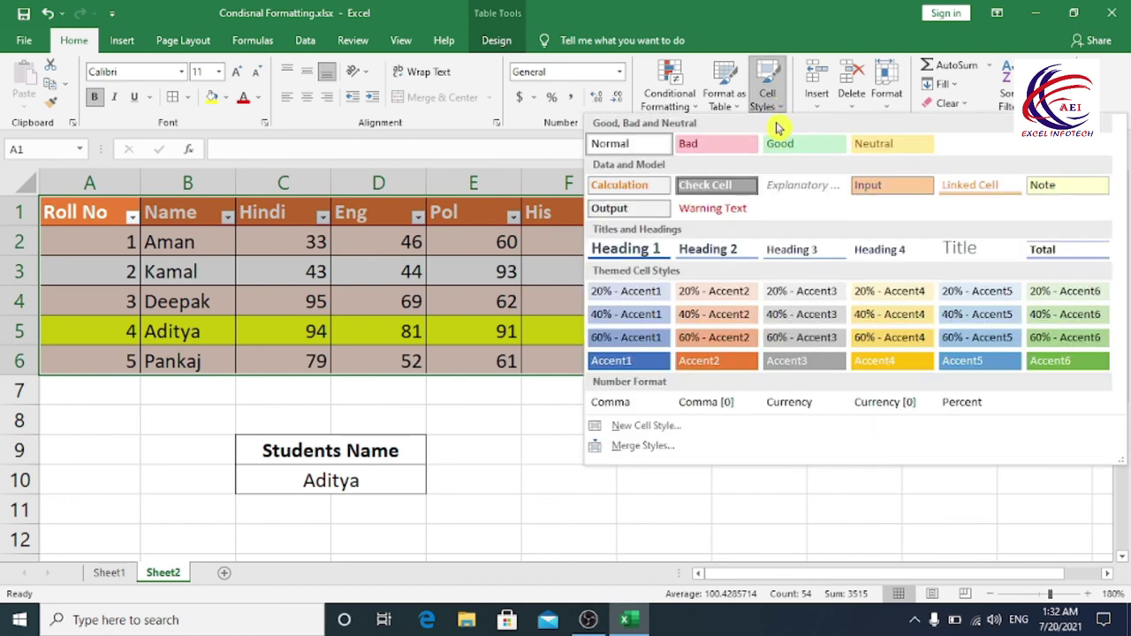
click(472, 412)
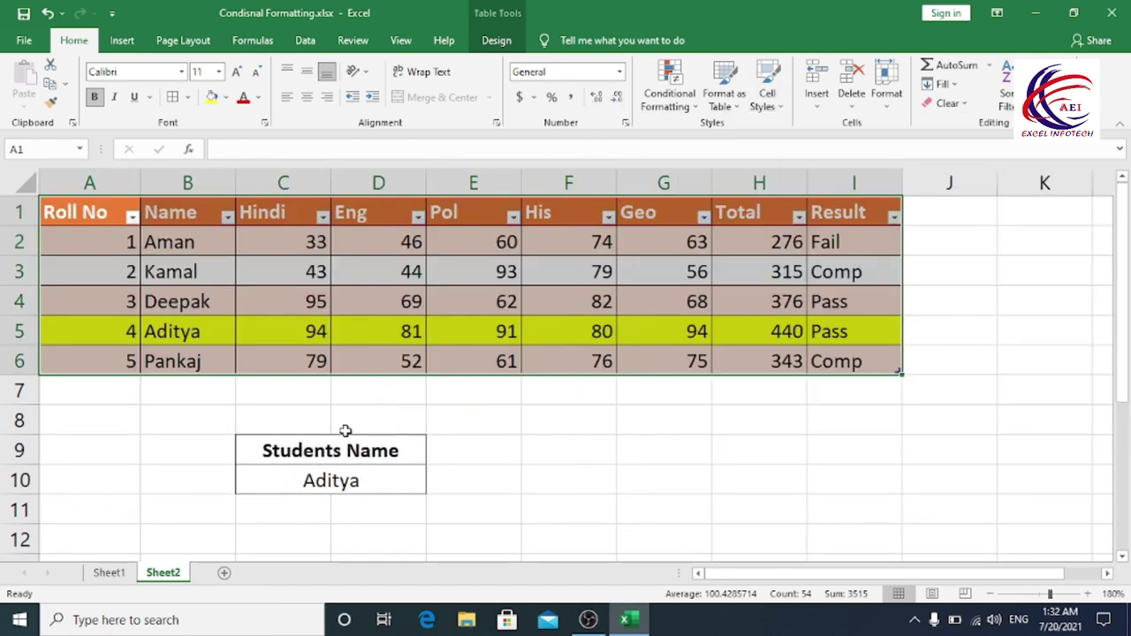
click(314, 452)
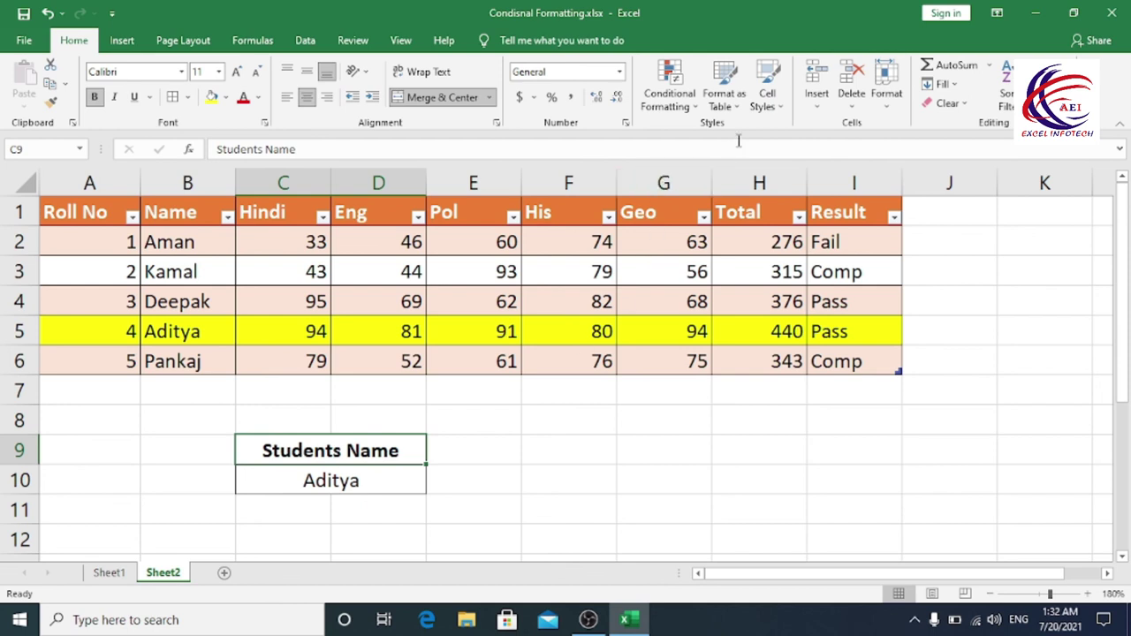
click(769, 99)
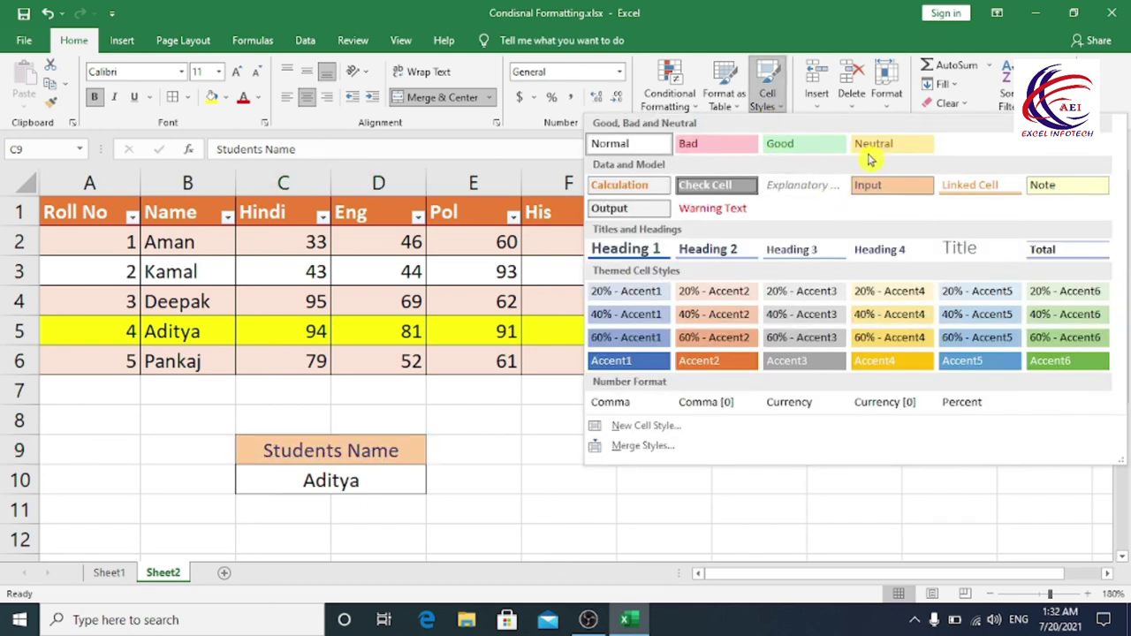